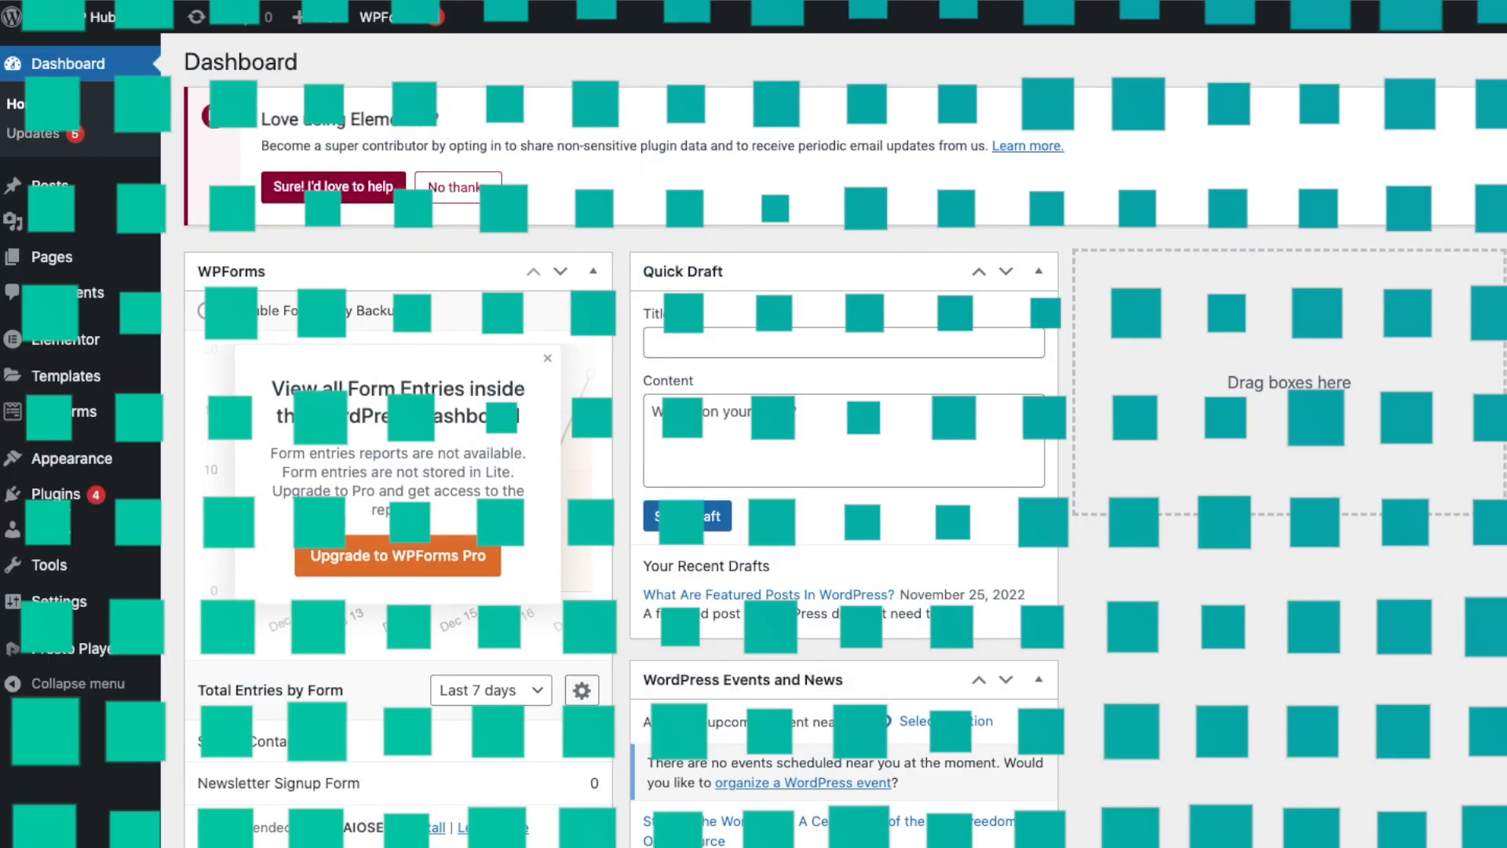
Install and activate the Popup Maker plugin from the plugin directory search.
{"action": "mouse_move", "coordinate": [59, 502]}
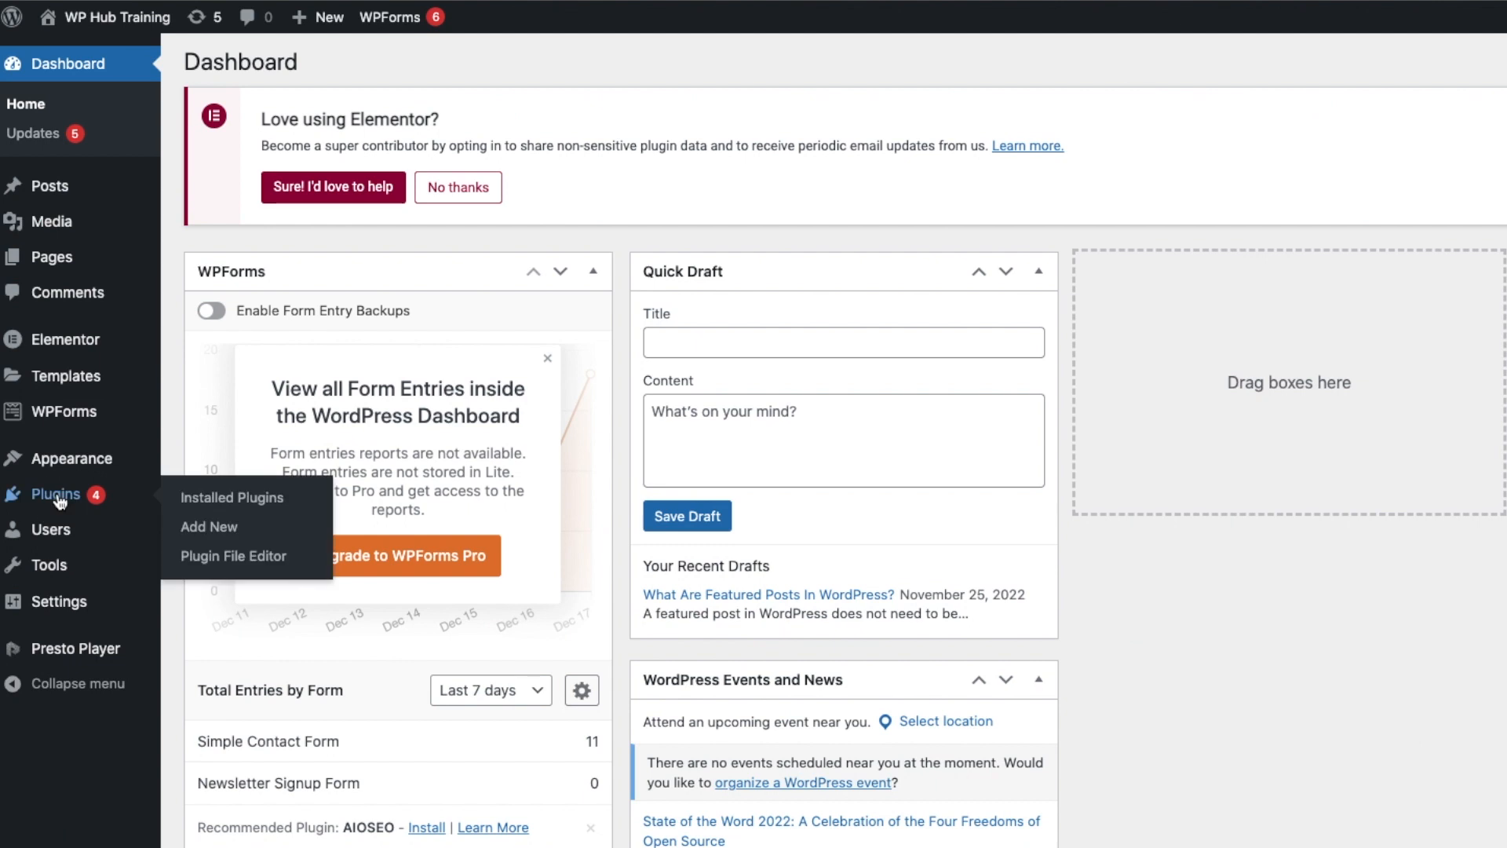
{"action": "left_click", "coordinate": [240, 527]}
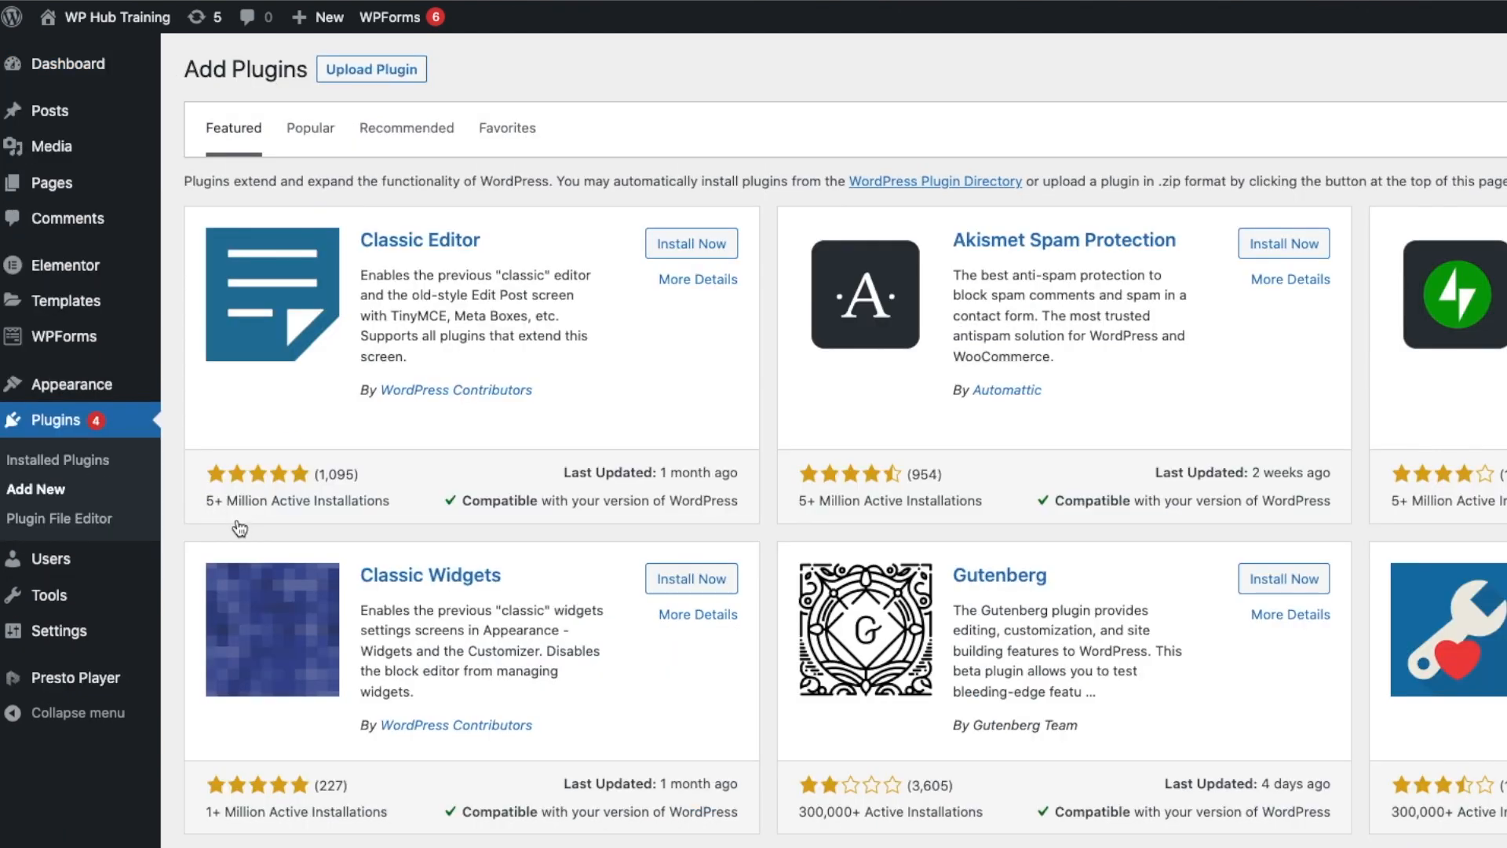
{"action": "left_click", "coordinate": [1496, 142]}
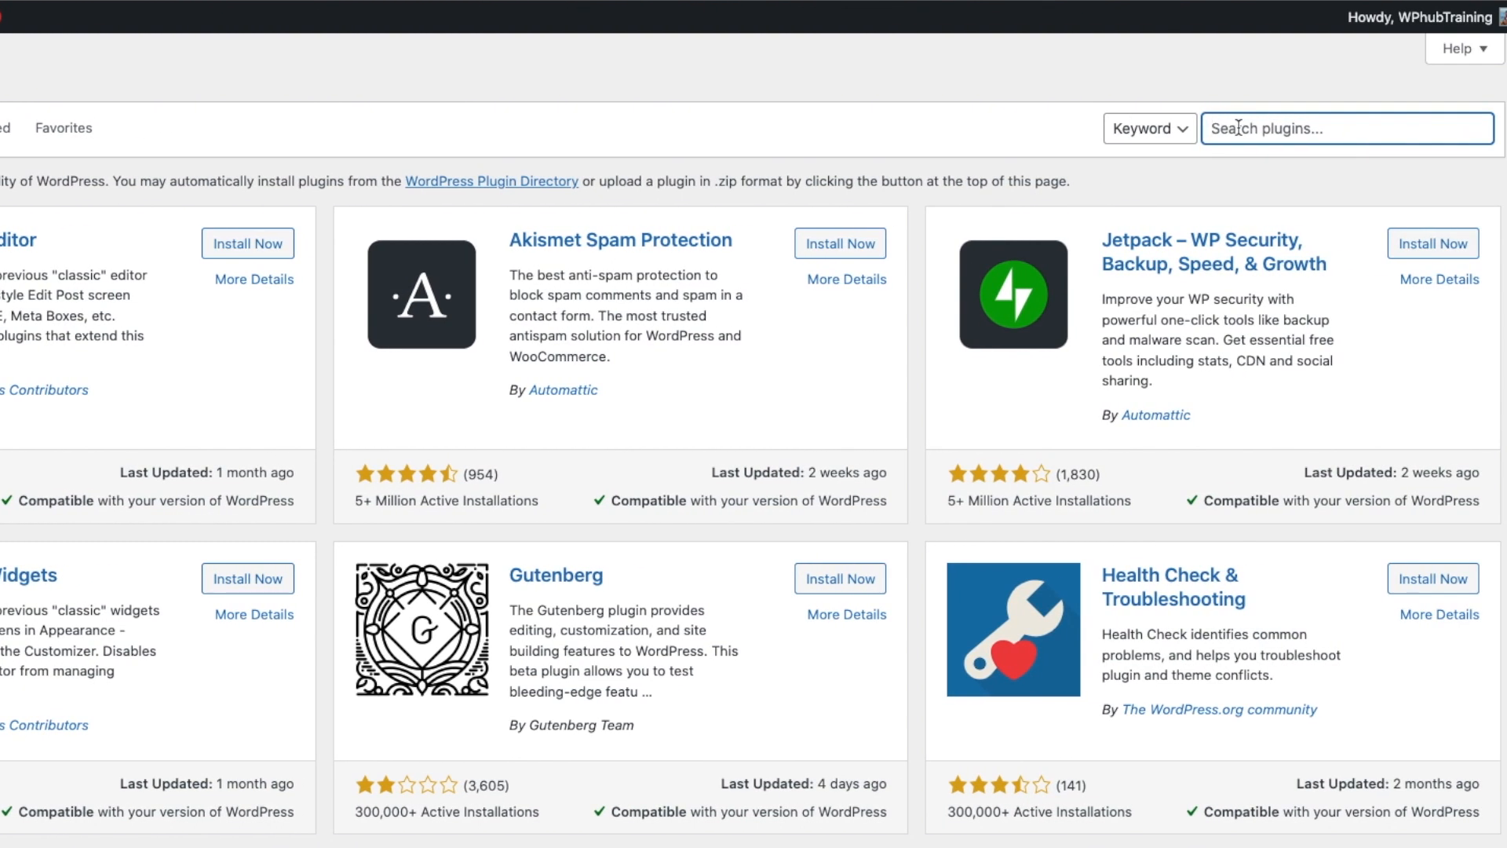
{"action": "type", "text": "Popup maker"}
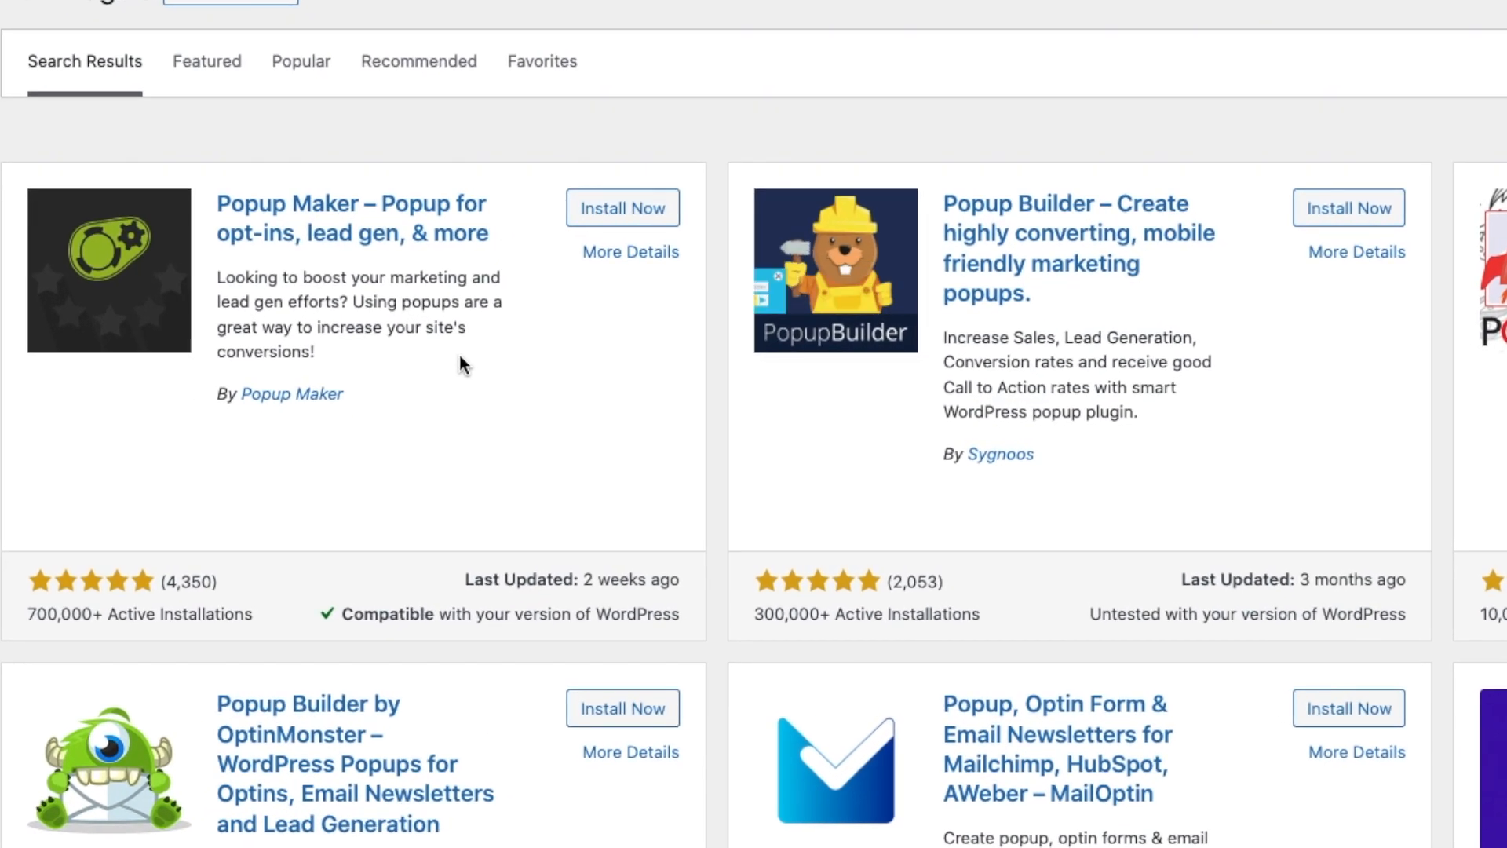
{"action": "left_click", "coordinate": [607, 210]}
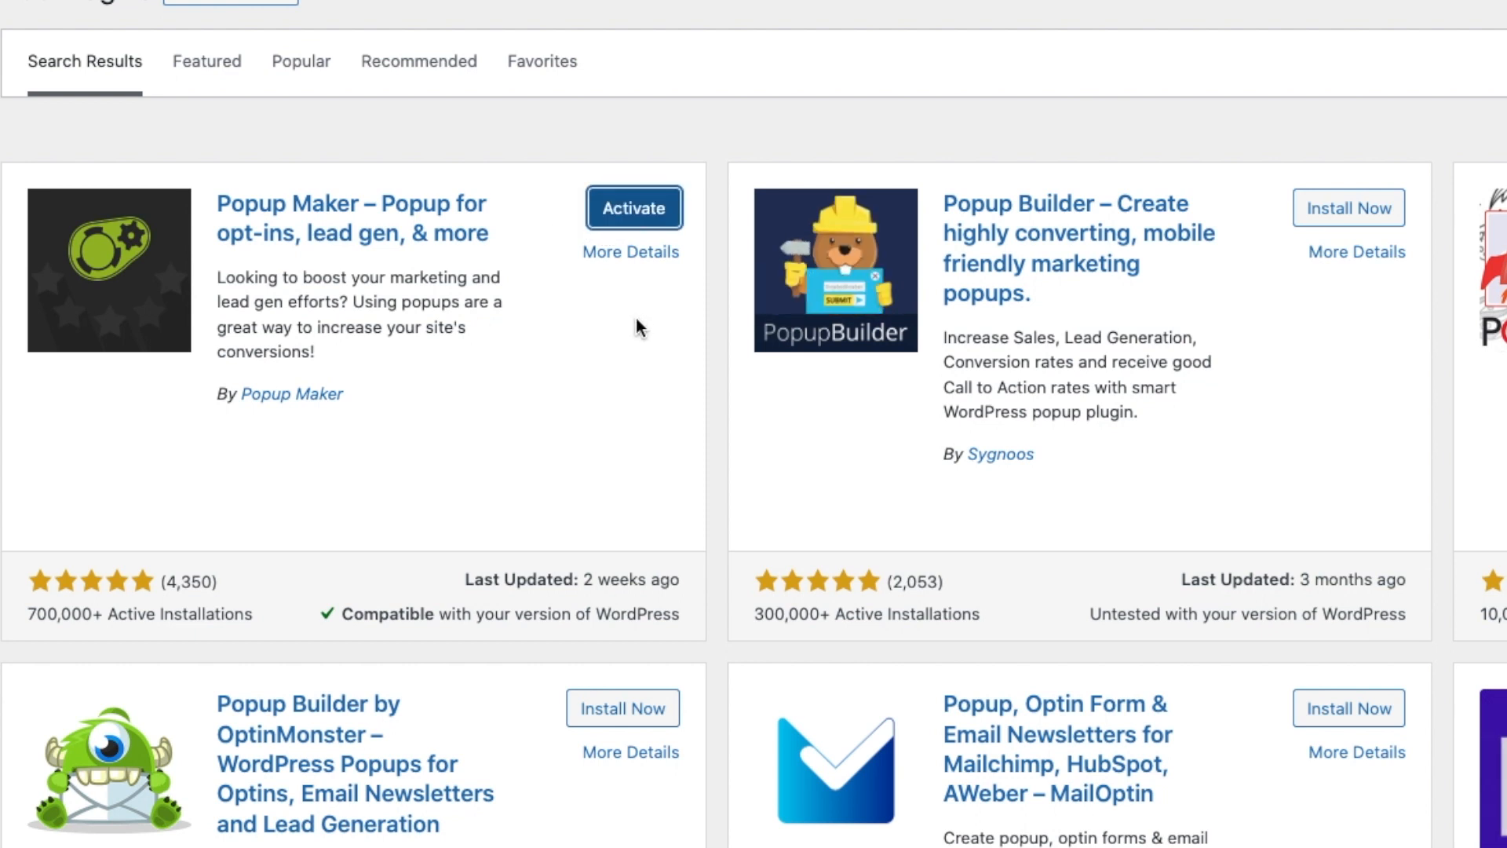
{"action": "left_click", "coordinate": [635, 210]}
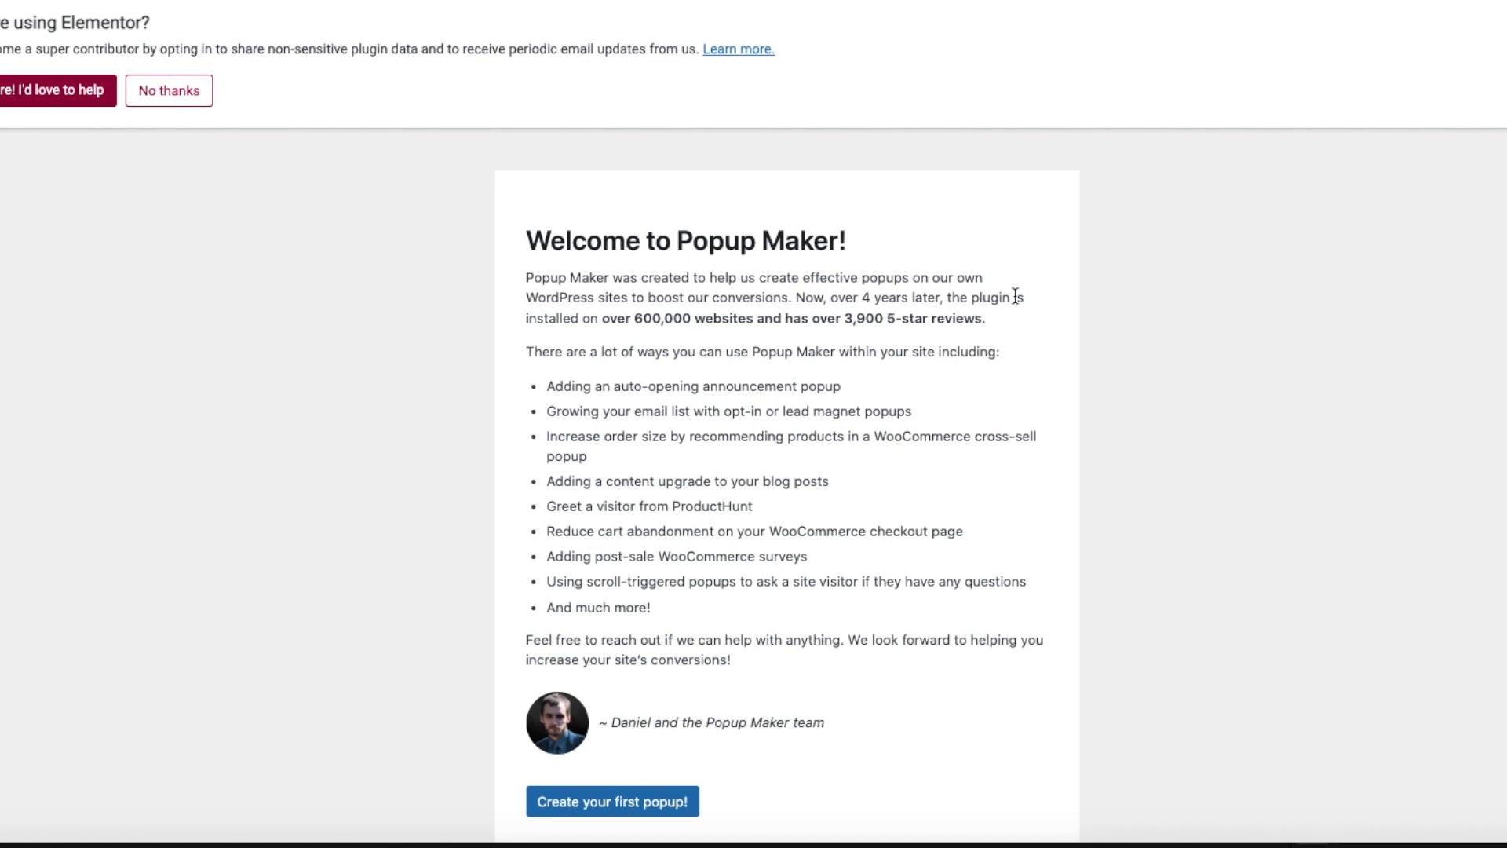
Create a new popup named "Opt-in Form" with the title "Subscribe".
{"action": "scroll", "coordinate": [1014, 295], "scroll_direction": "down", "scroll_amount": 1}
{"action": "left_click", "coordinate": [553, 697]}
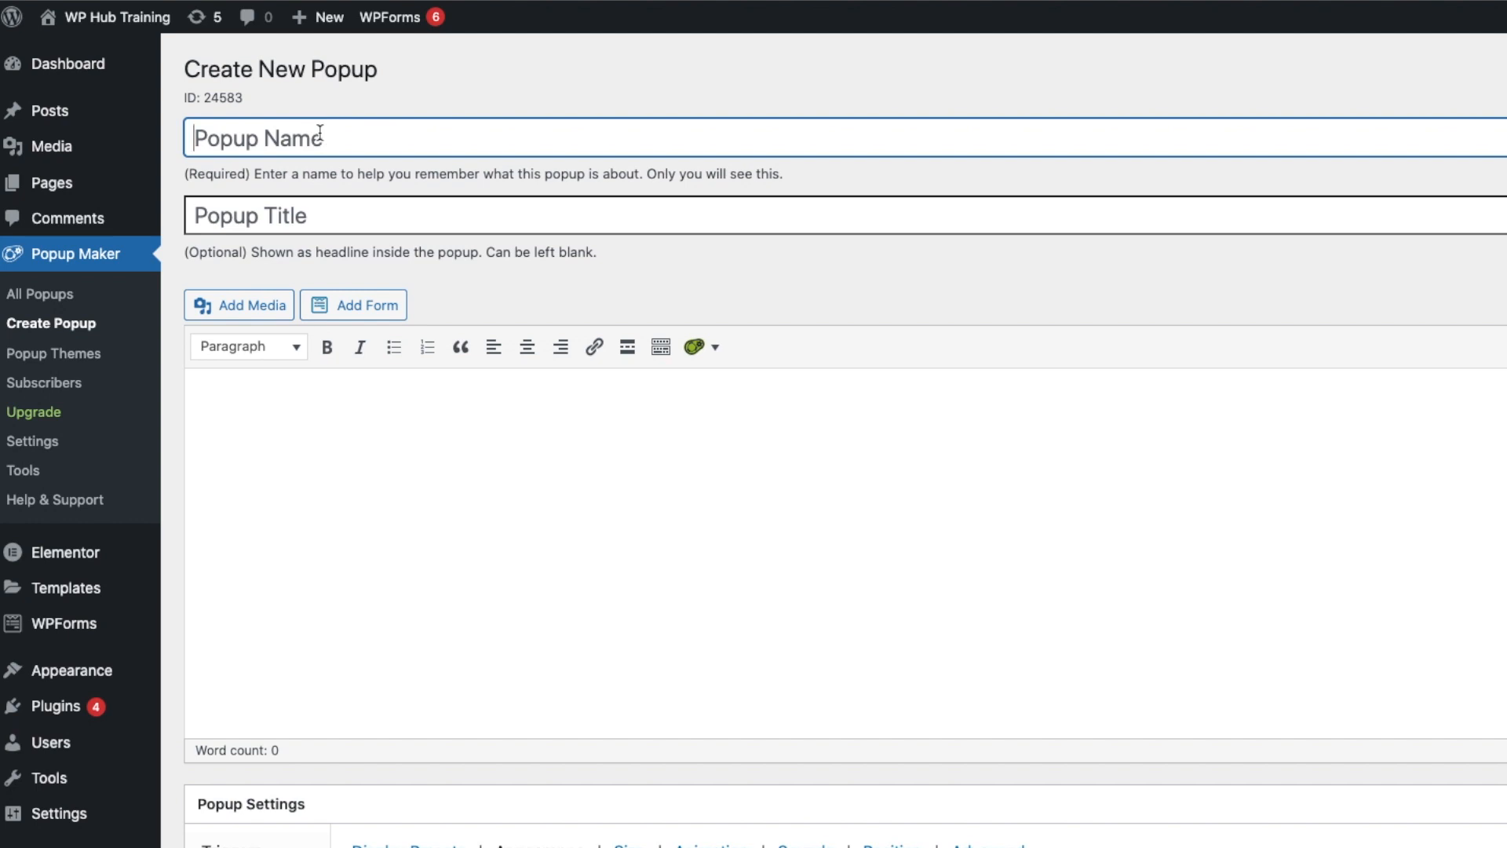
{"action": "type", "text": "Opt-in Form"}
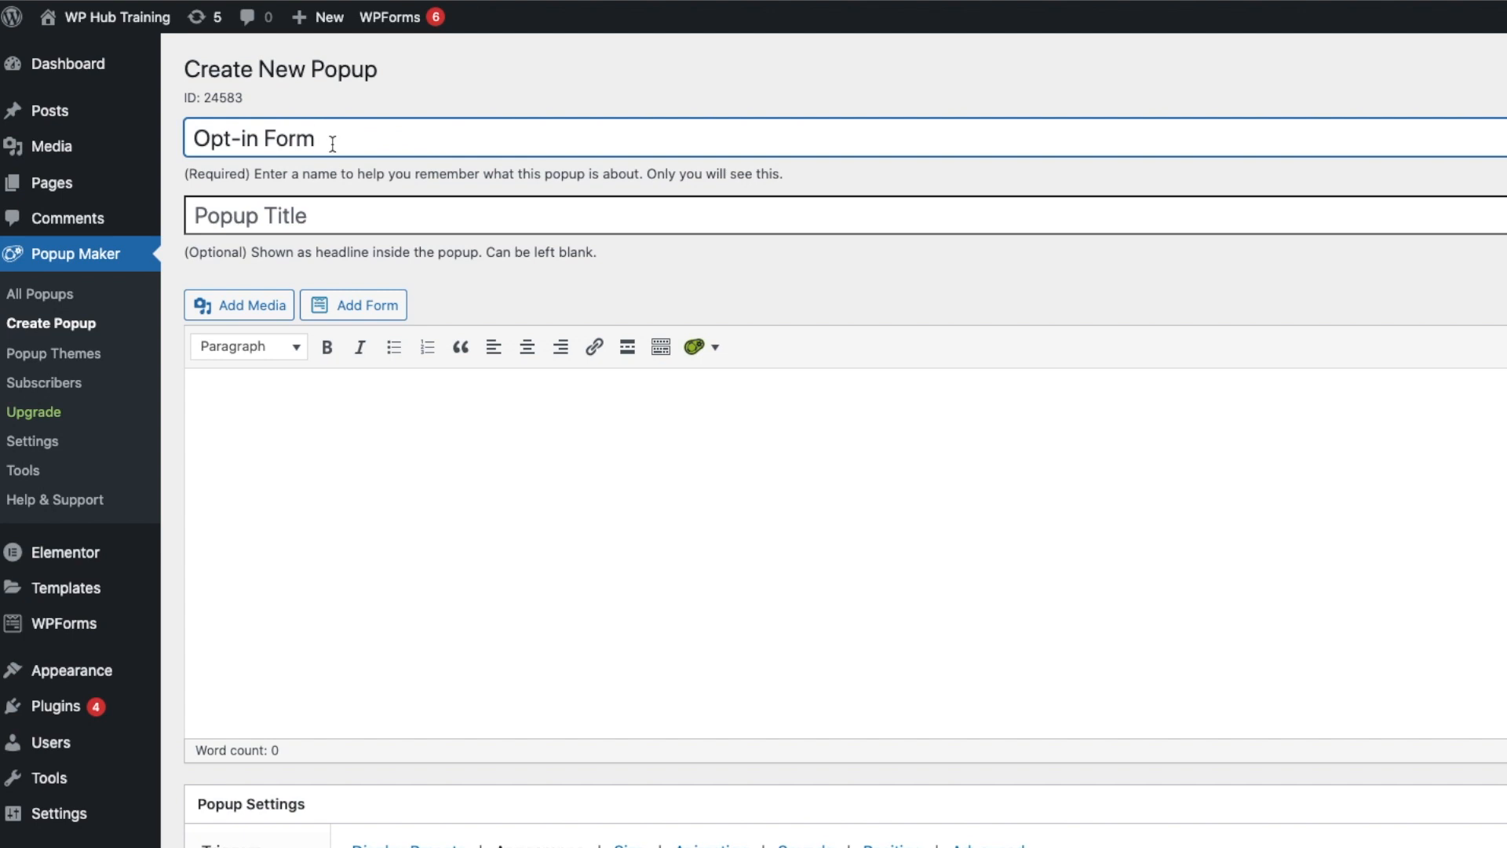
{"action": "left_click", "coordinate": [330, 216]}
{"action": "type", "text": "Subsc"}
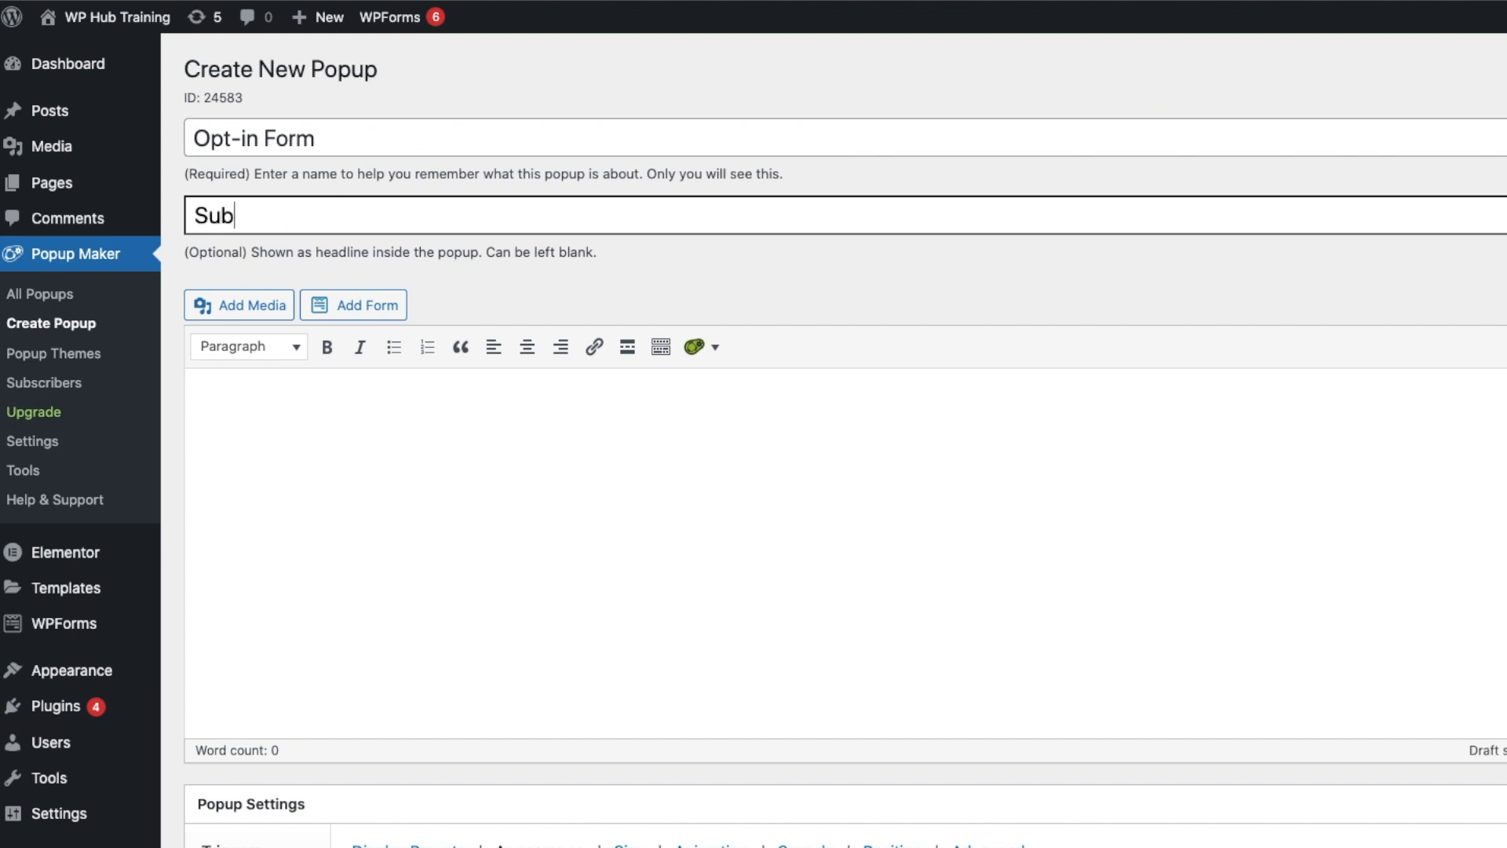
{"action": "type", "text": "ribe"}
Open the Subscription Form shortcode dialog in the popup content and review its name field options.
{"action": "left_click", "coordinate": [526, 396]}
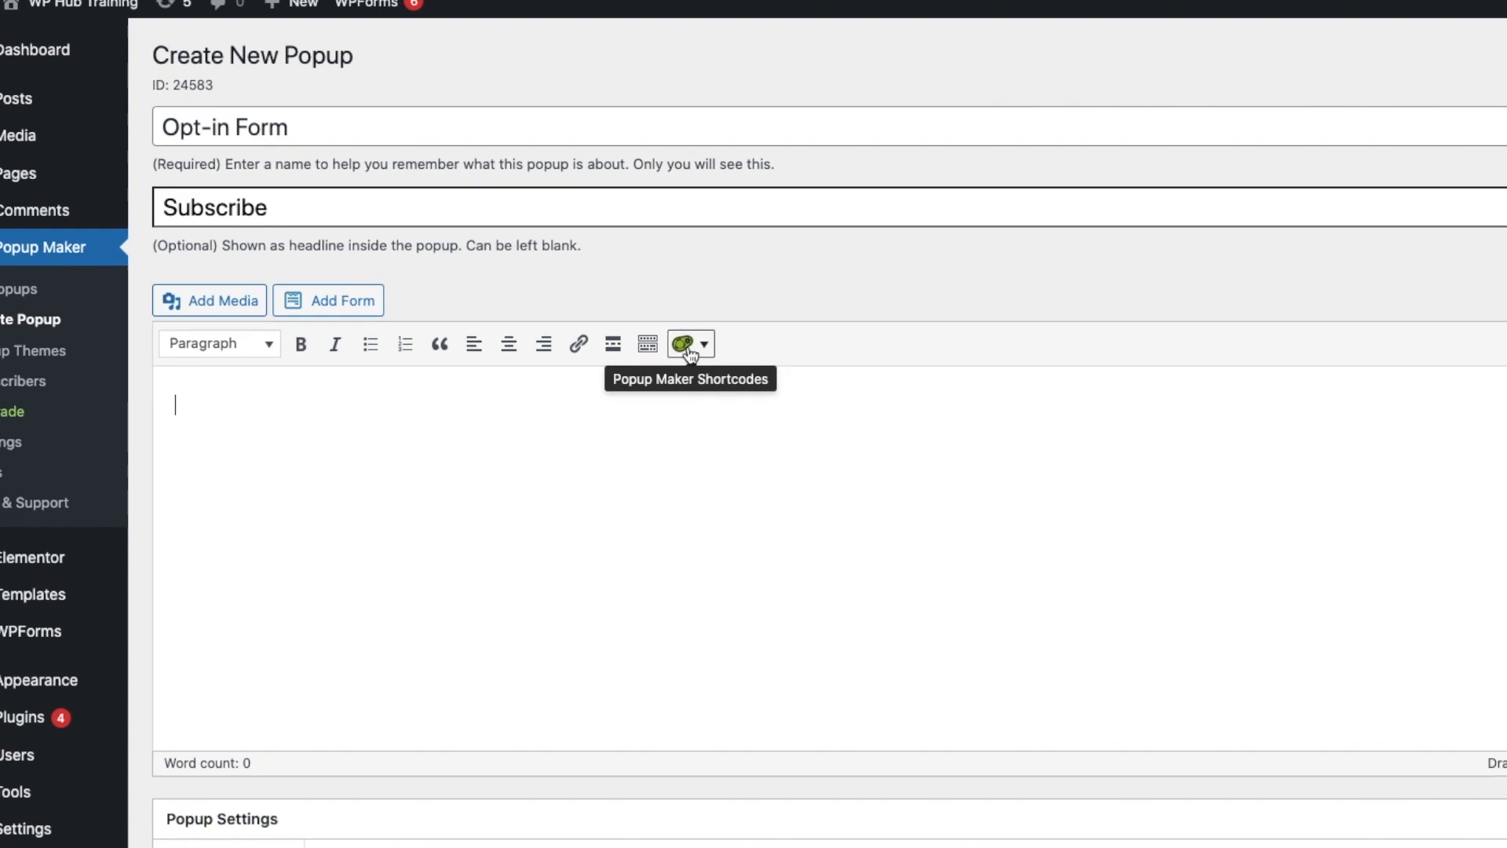
{"action": "left_click", "coordinate": [574, 328]}
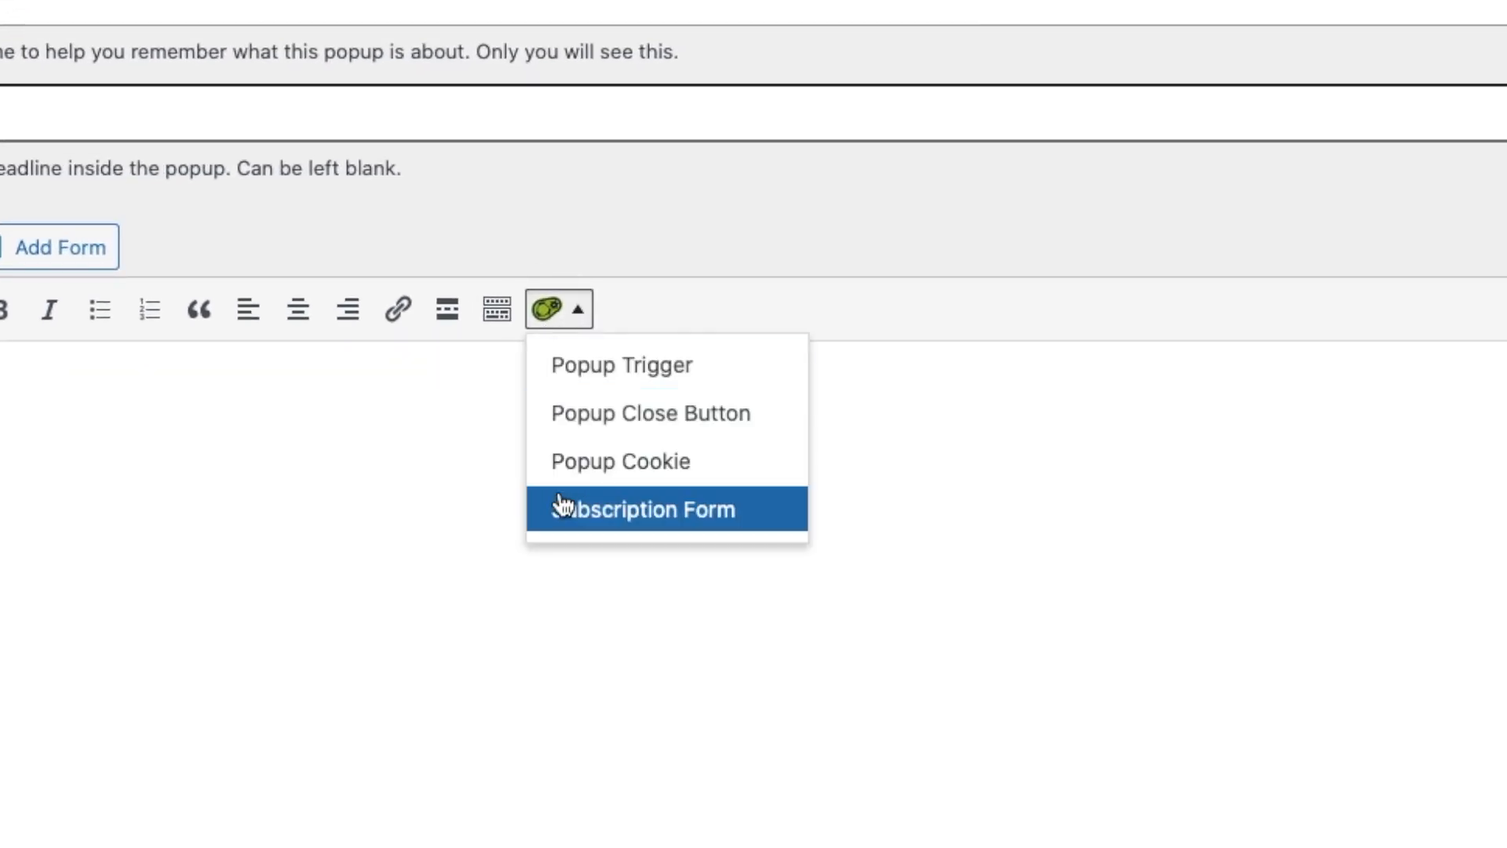
{"action": "left_click", "coordinate": [690, 522]}
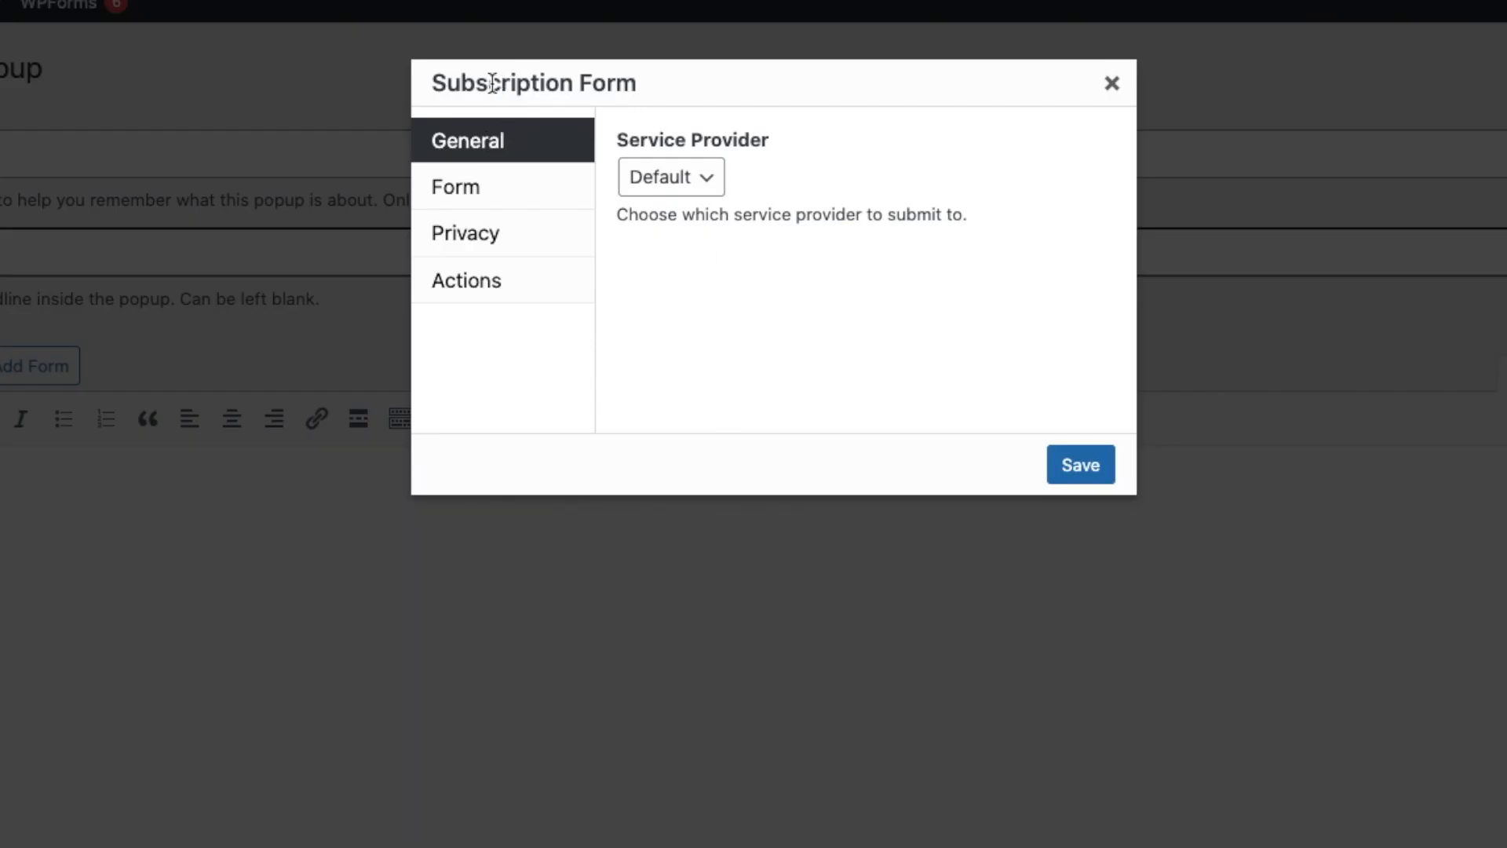
{"action": "left_click", "coordinate": [521, 197]}
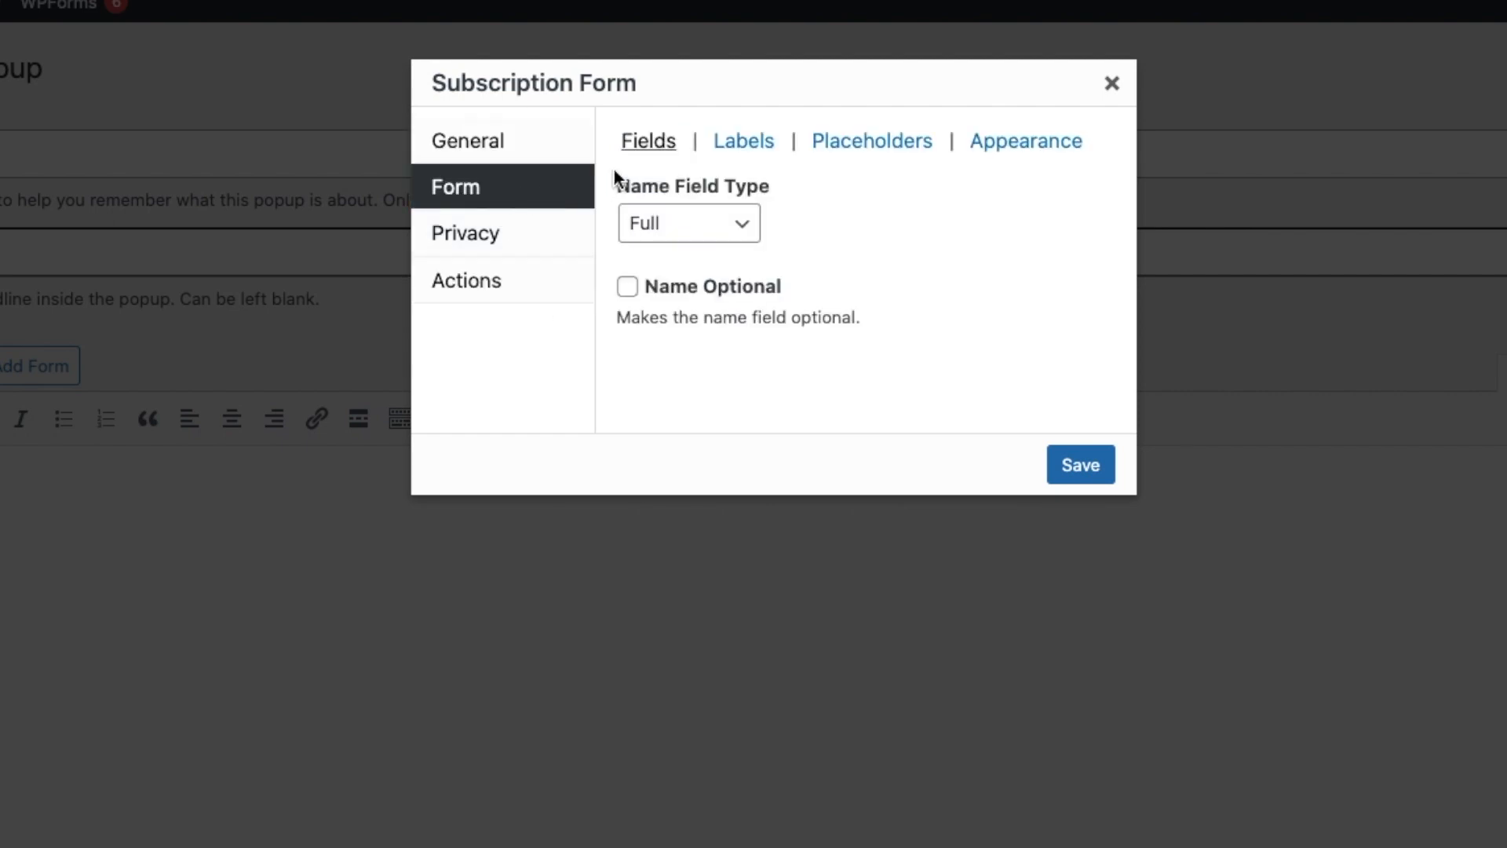
{"action": "left_click", "coordinate": [678, 226]}
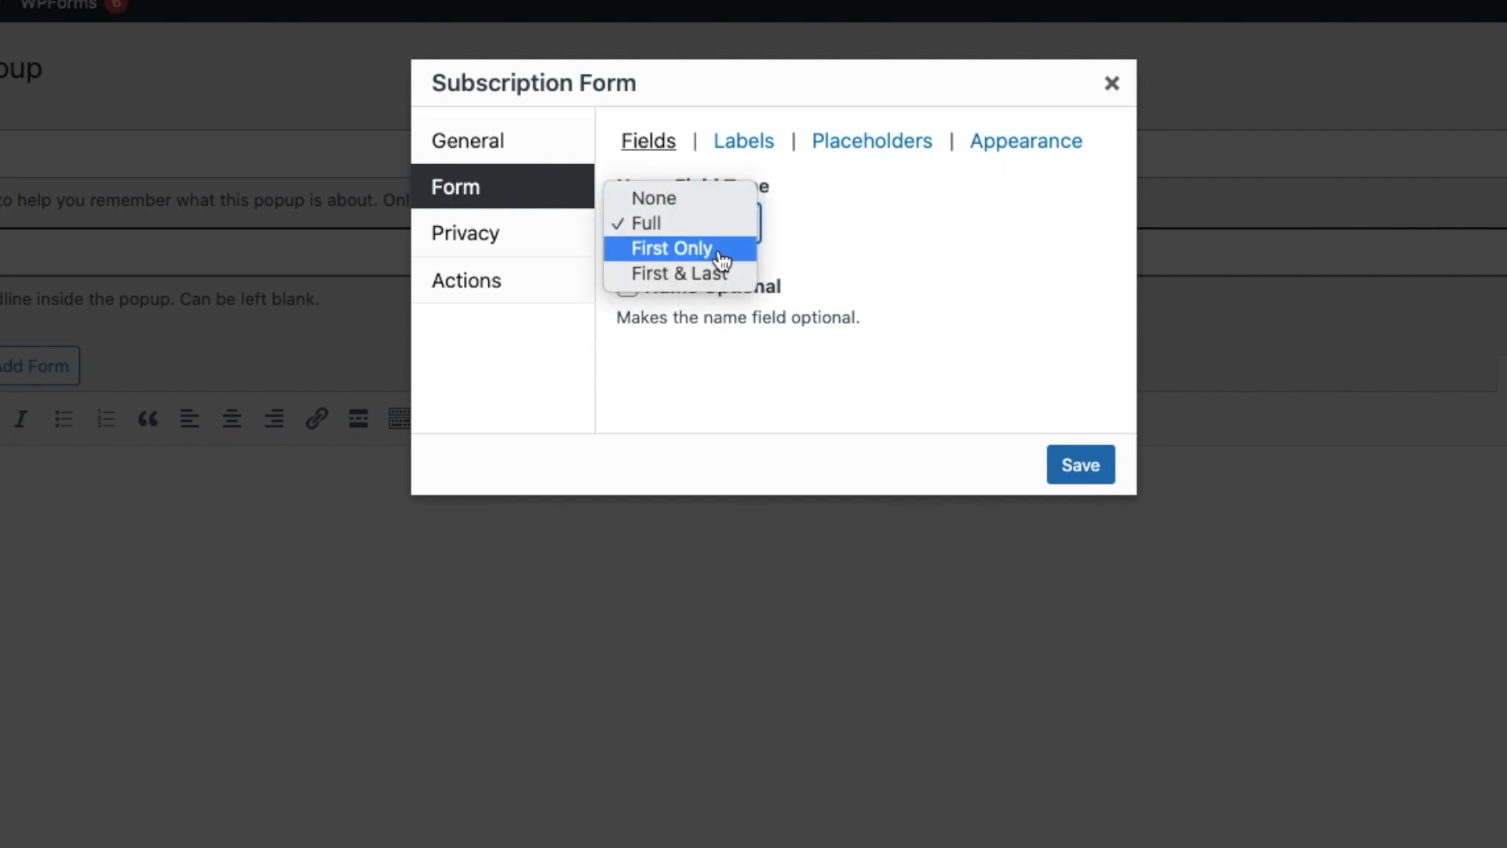
{"action": "left_click", "coordinate": [706, 225]}
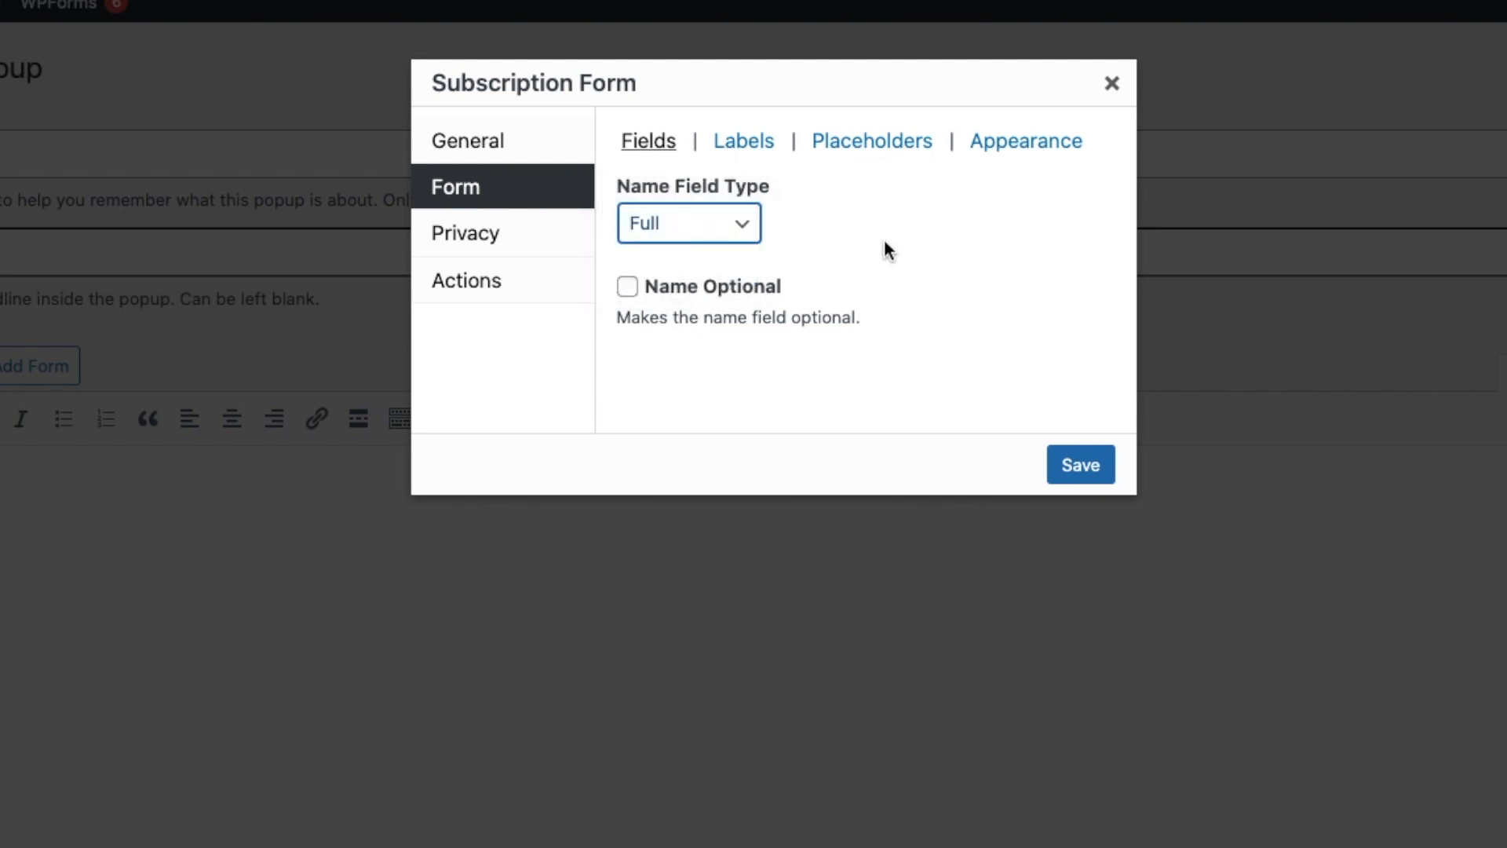
{"action": "left_click", "coordinate": [627, 289]}
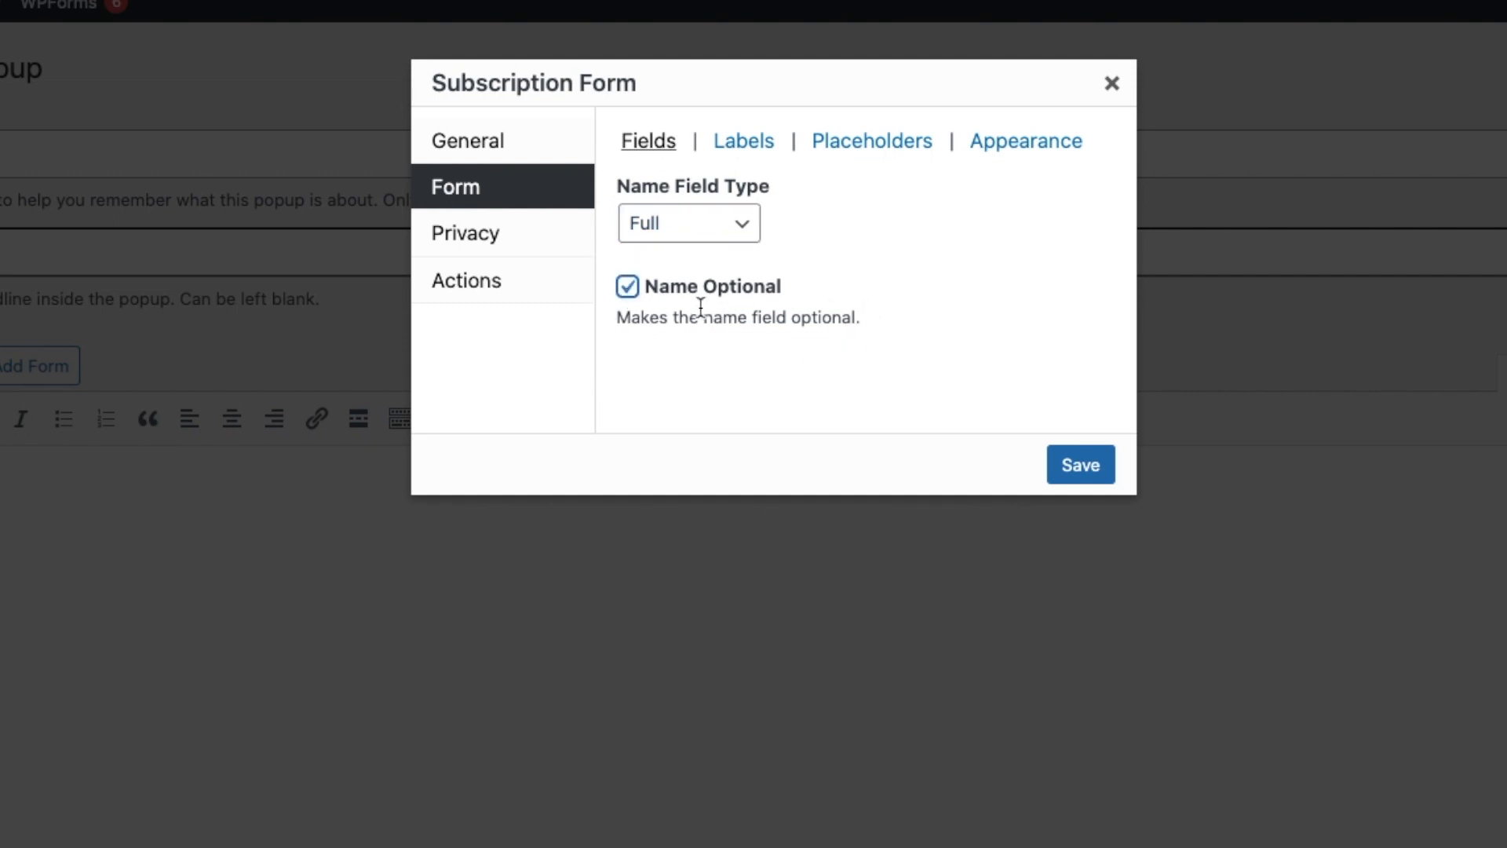
{"action": "left_click", "coordinate": [627, 288]}
Review the form's label, placeholder and appearance settings.
{"action": "left_click", "coordinate": [756, 142]}
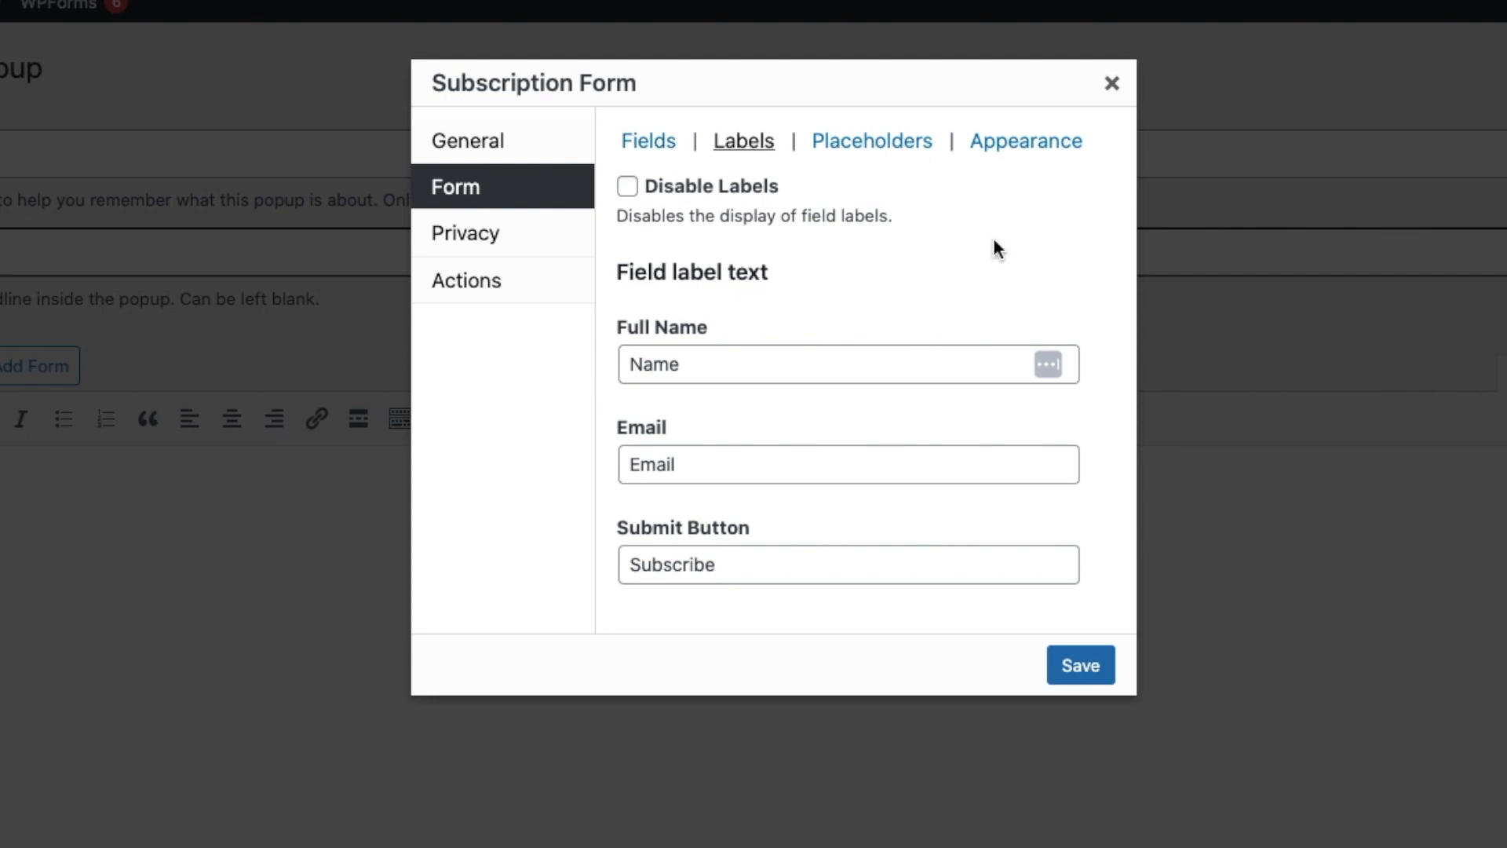
{"action": "left_click", "coordinate": [748, 366]}
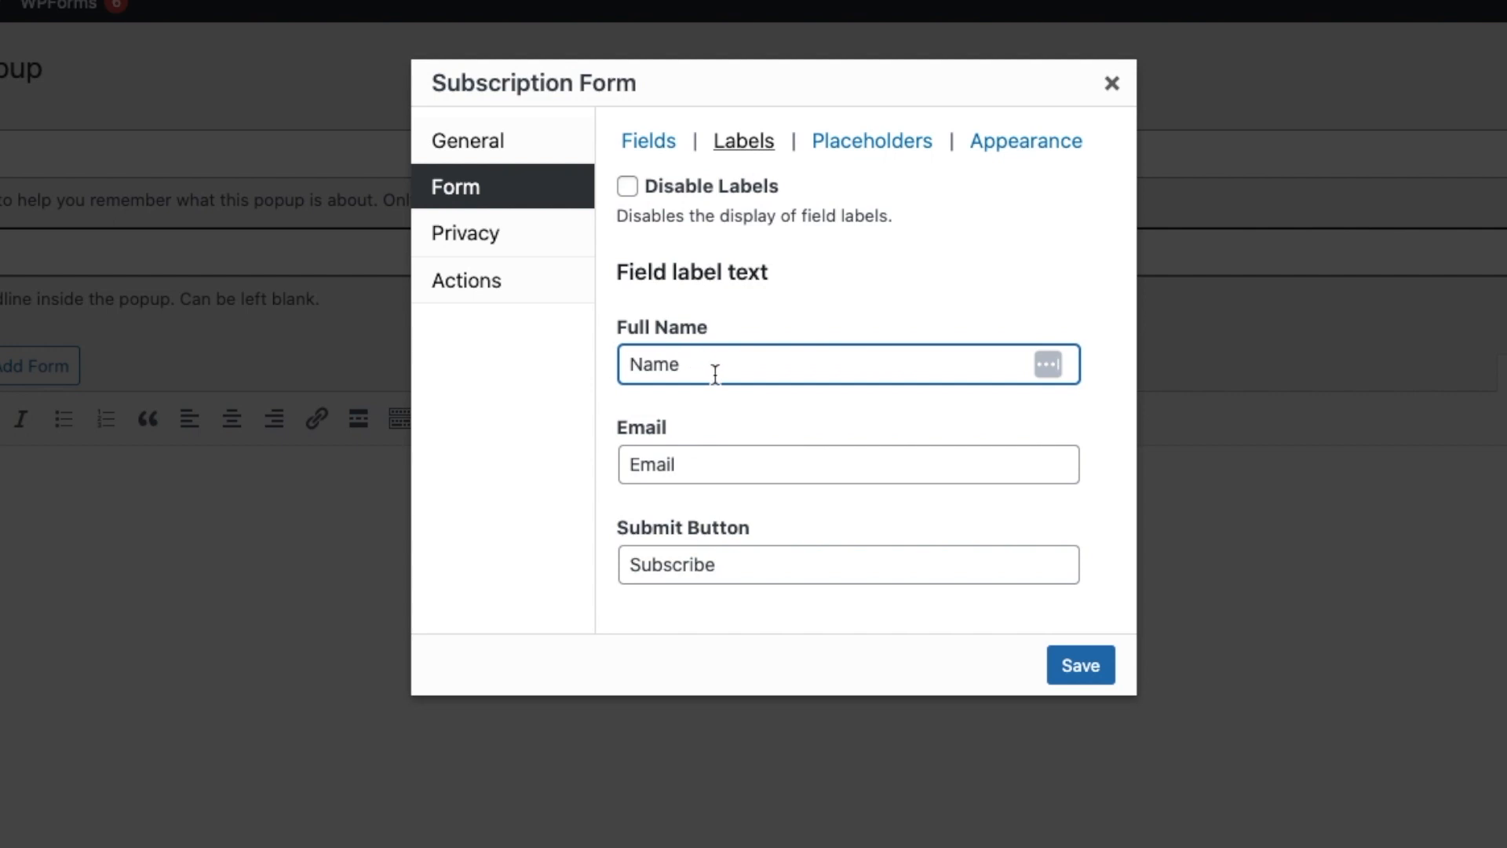
{"action": "left_click", "coordinate": [768, 562]}
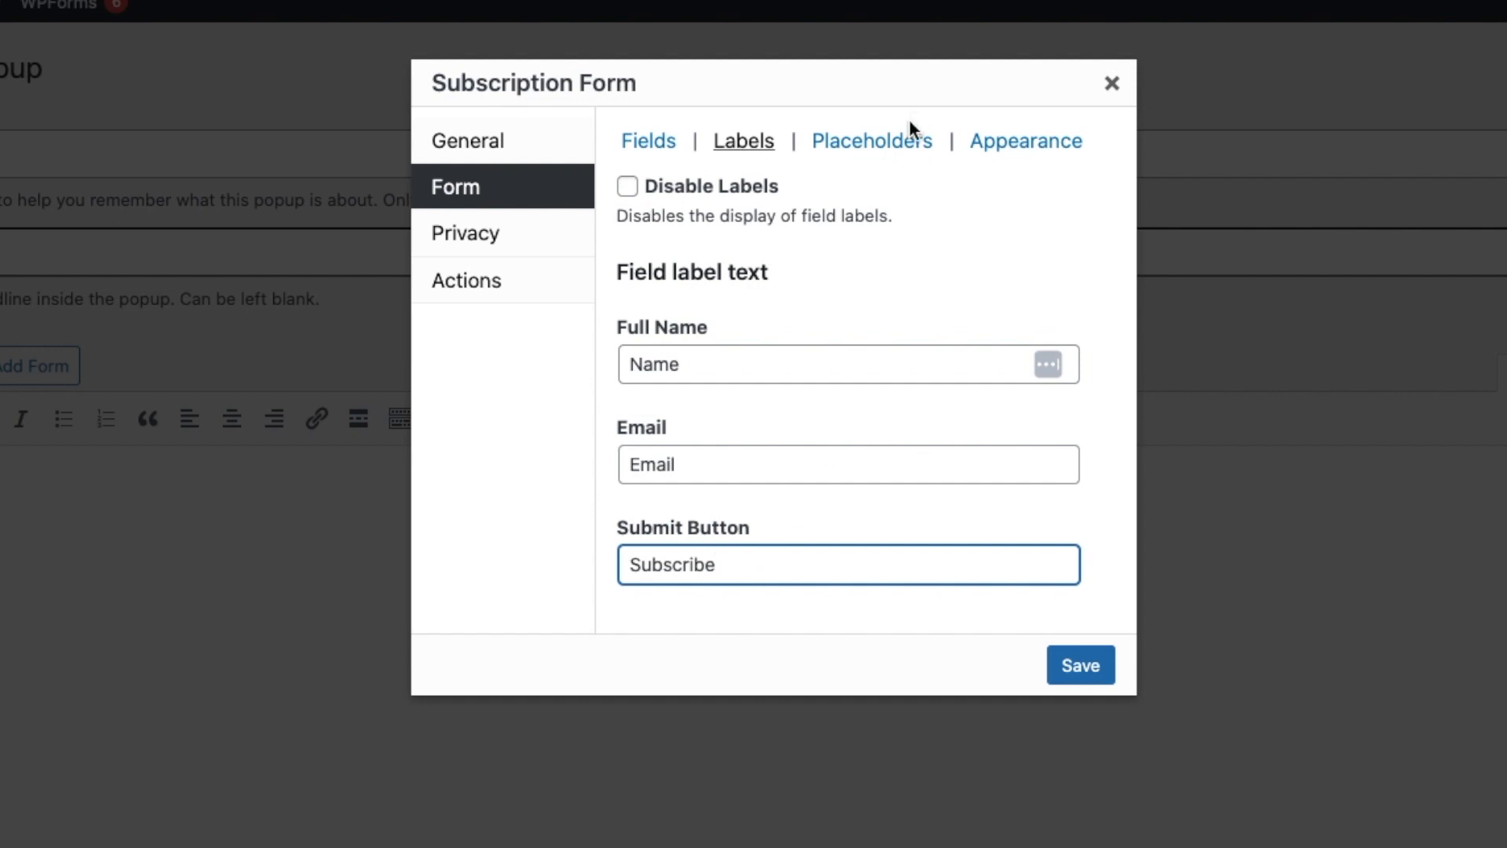
{"action": "left_click", "coordinate": [899, 144]}
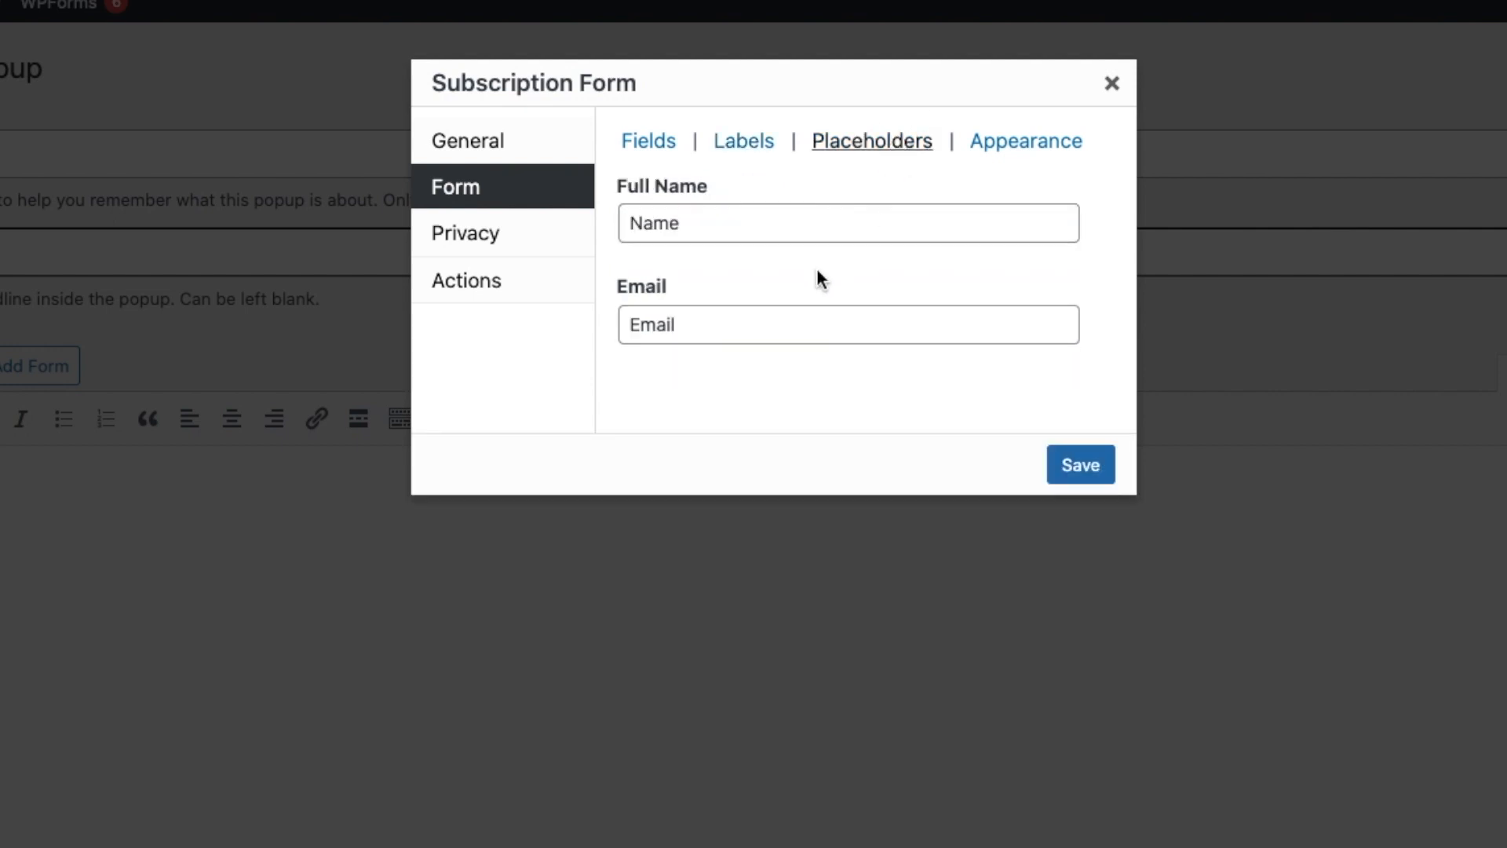
{"action": "left_click", "coordinate": [1017, 141]}
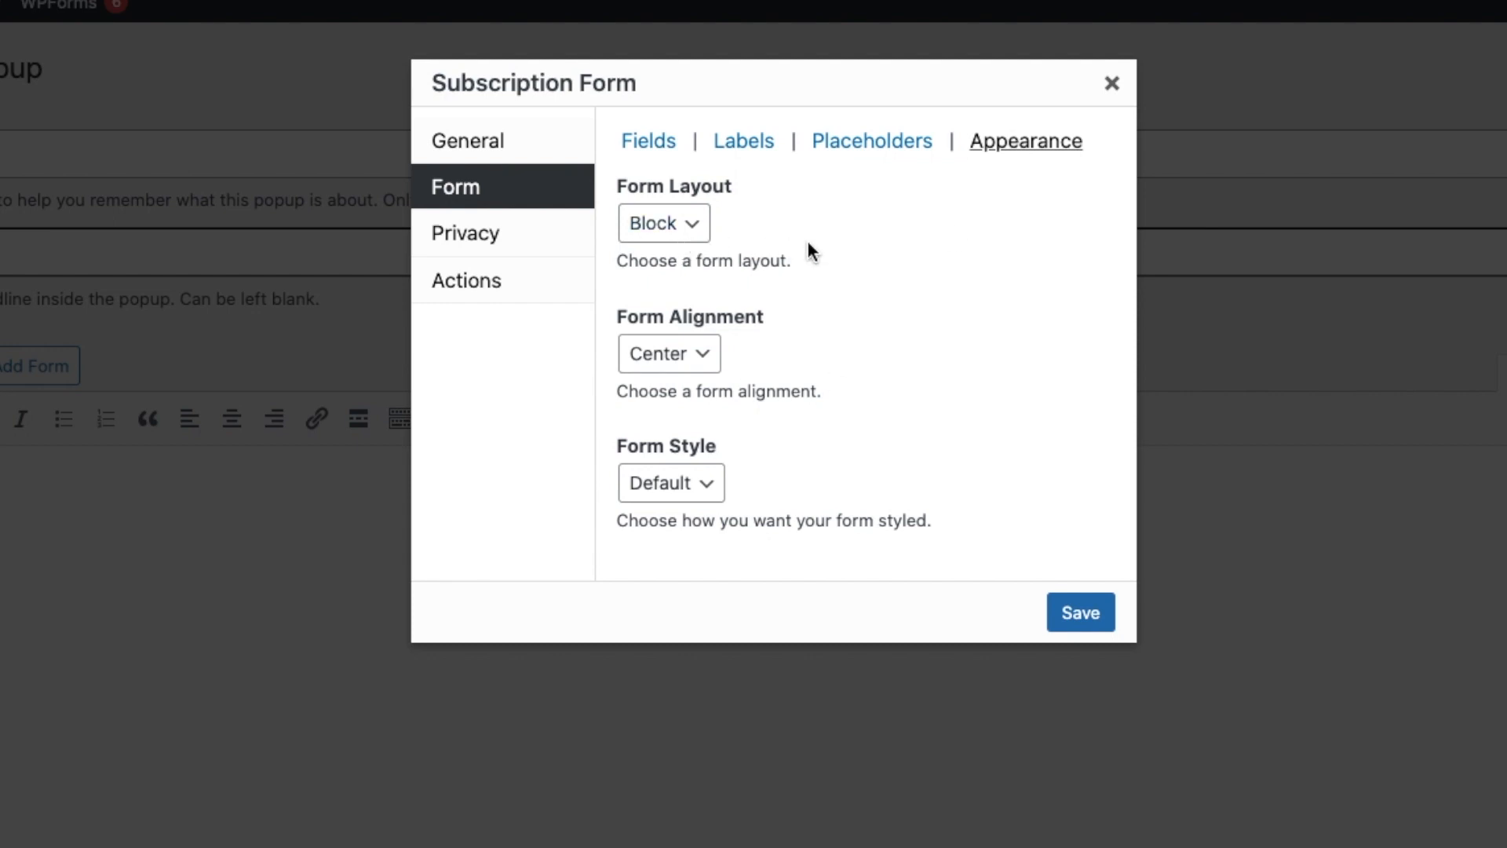
{"action": "left_click", "coordinate": [694, 228]}
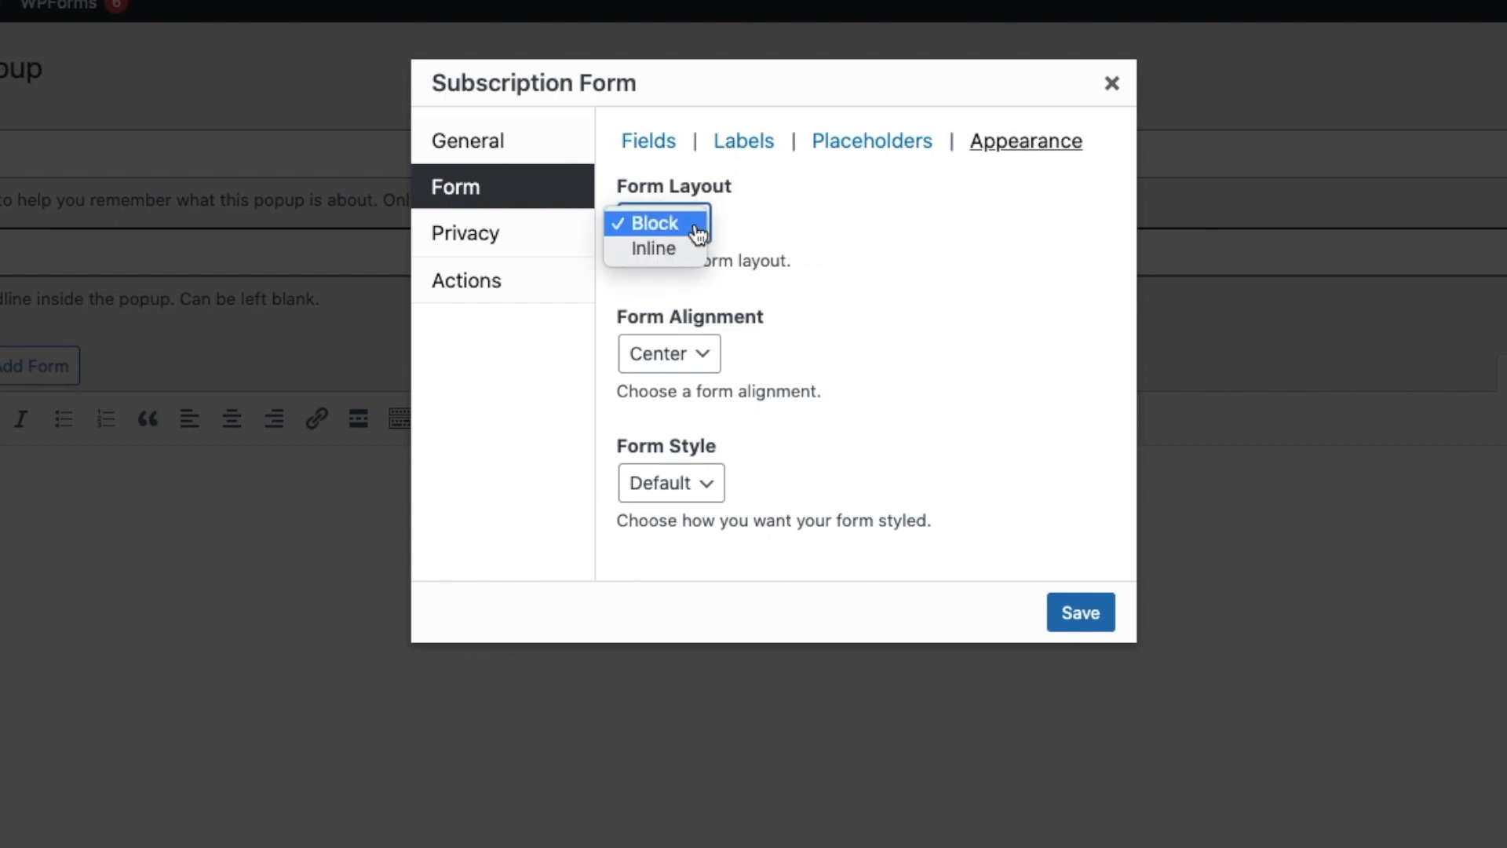
{"action": "left_click", "coordinate": [808, 208]}
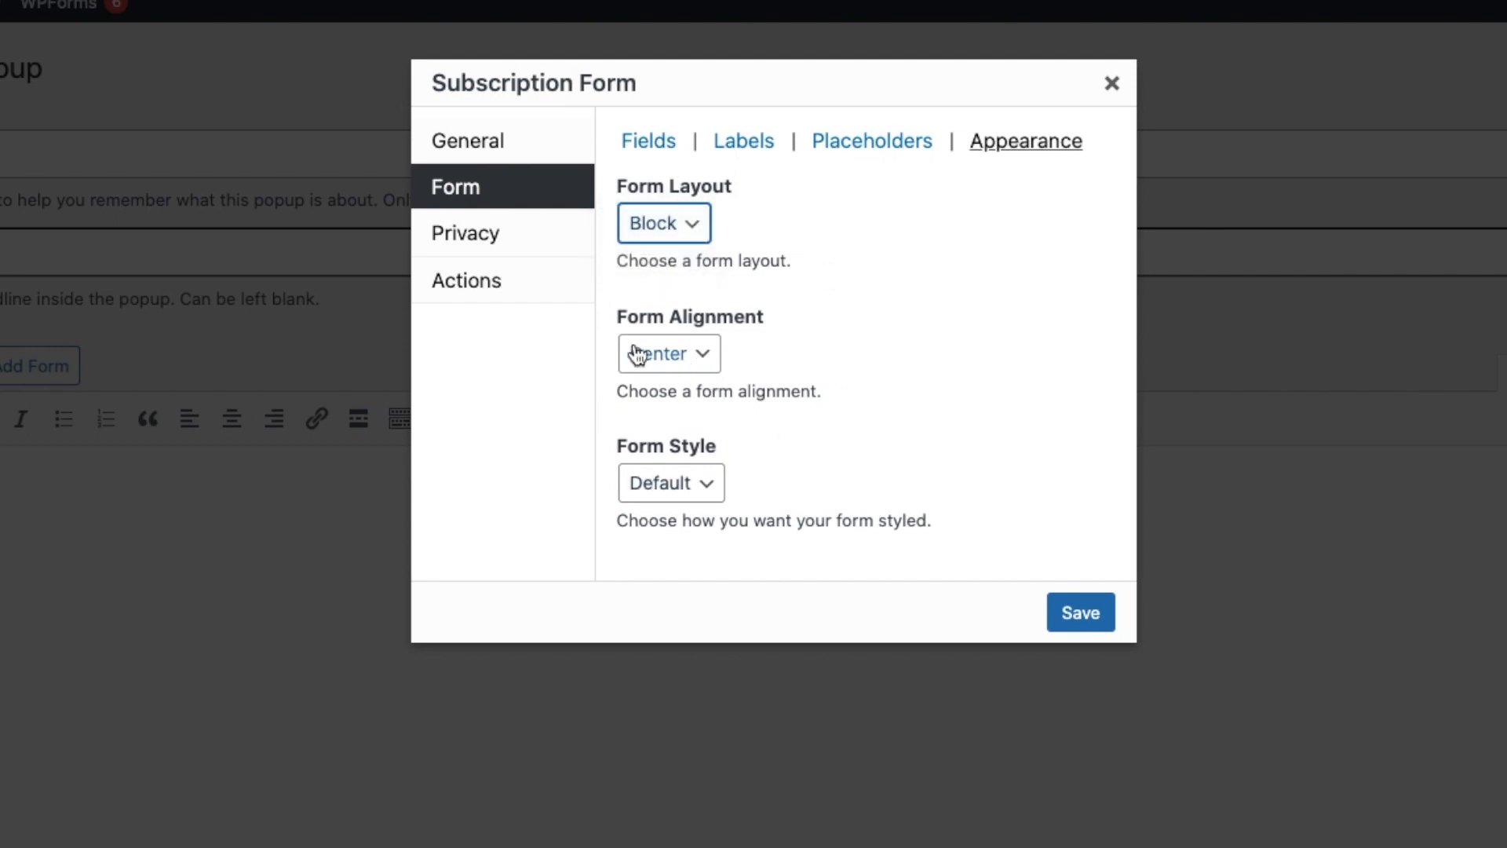
{"action": "left_click", "coordinate": [702, 351]}
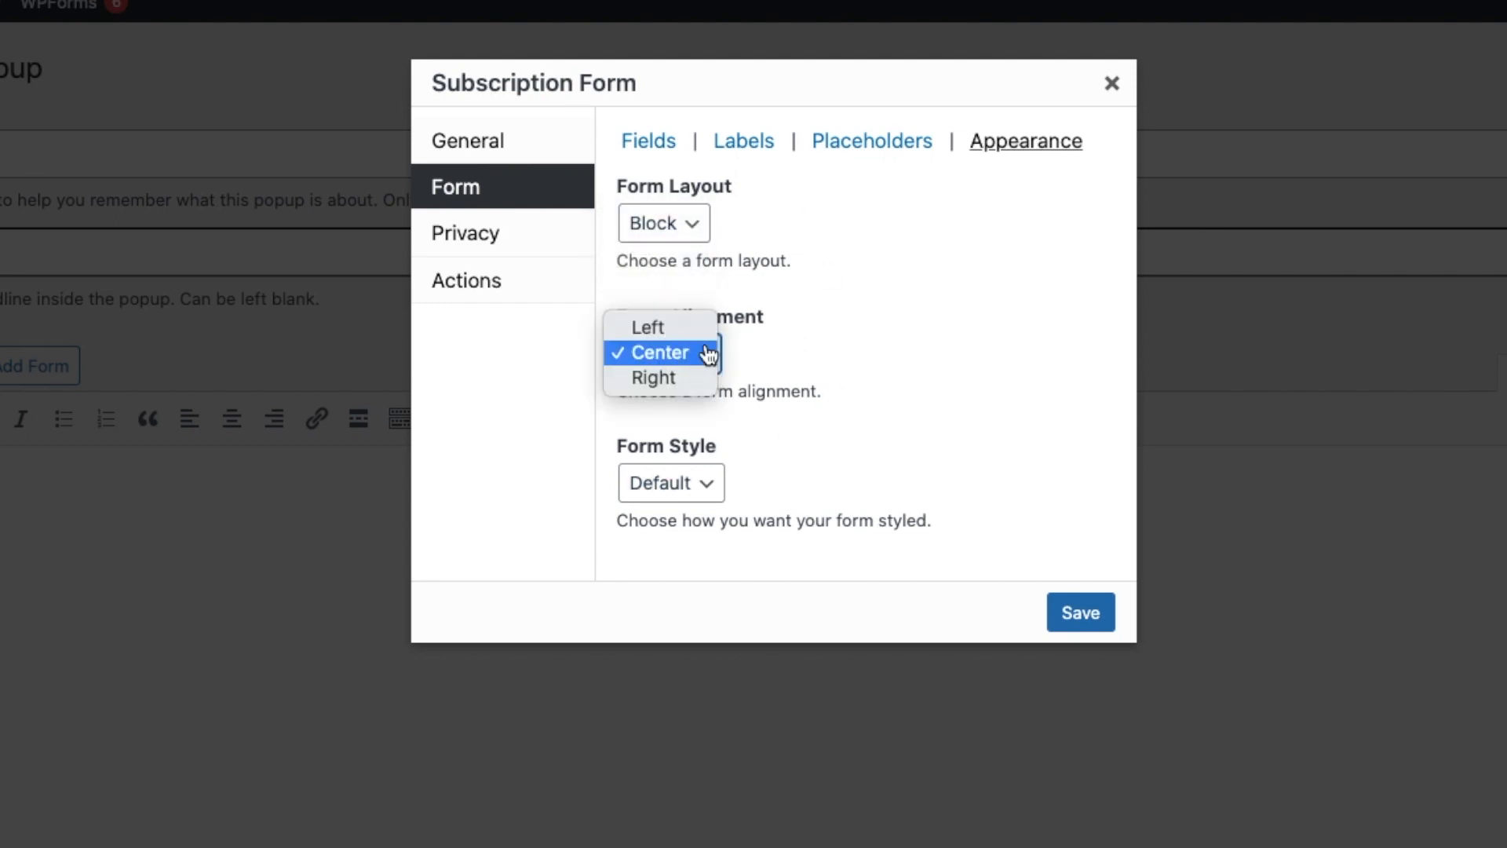
{"action": "left_click", "coordinate": [799, 351]}
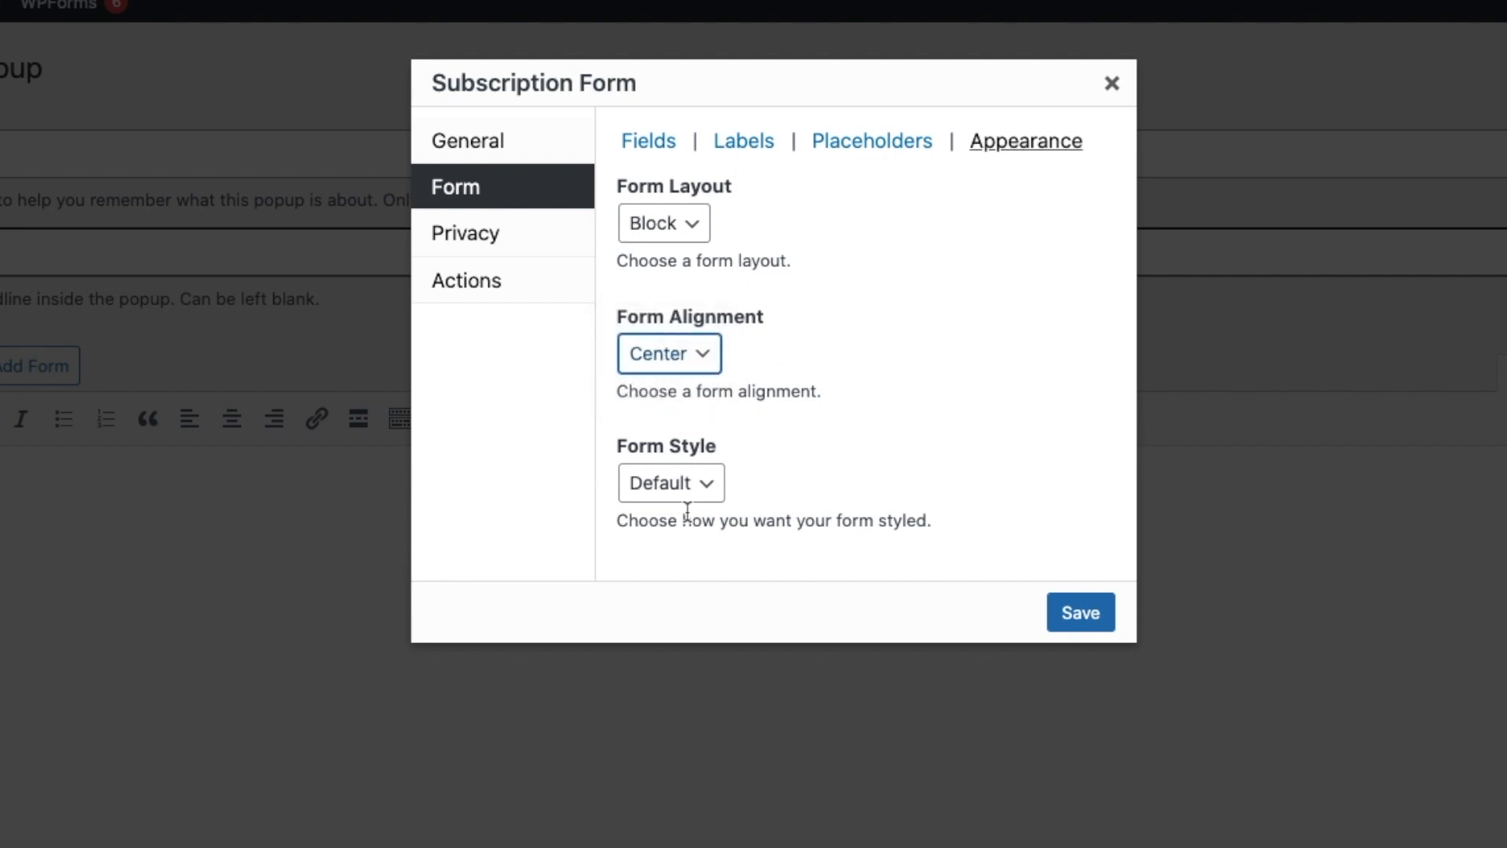
Review the form's privacy consent settings.
{"action": "key", "text": "Tab"}
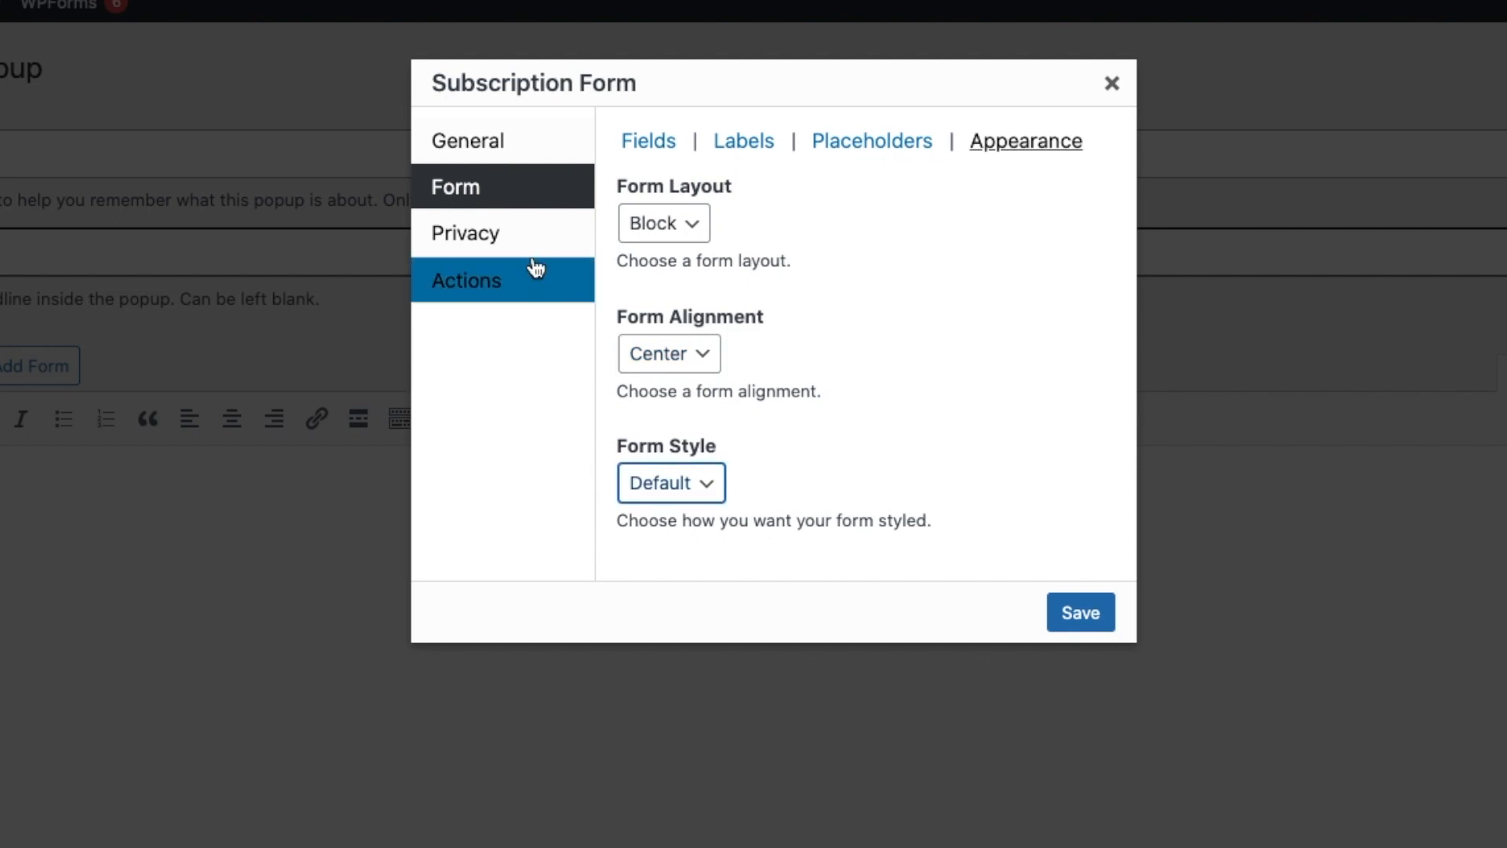
{"action": "left_click", "coordinate": [516, 238]}
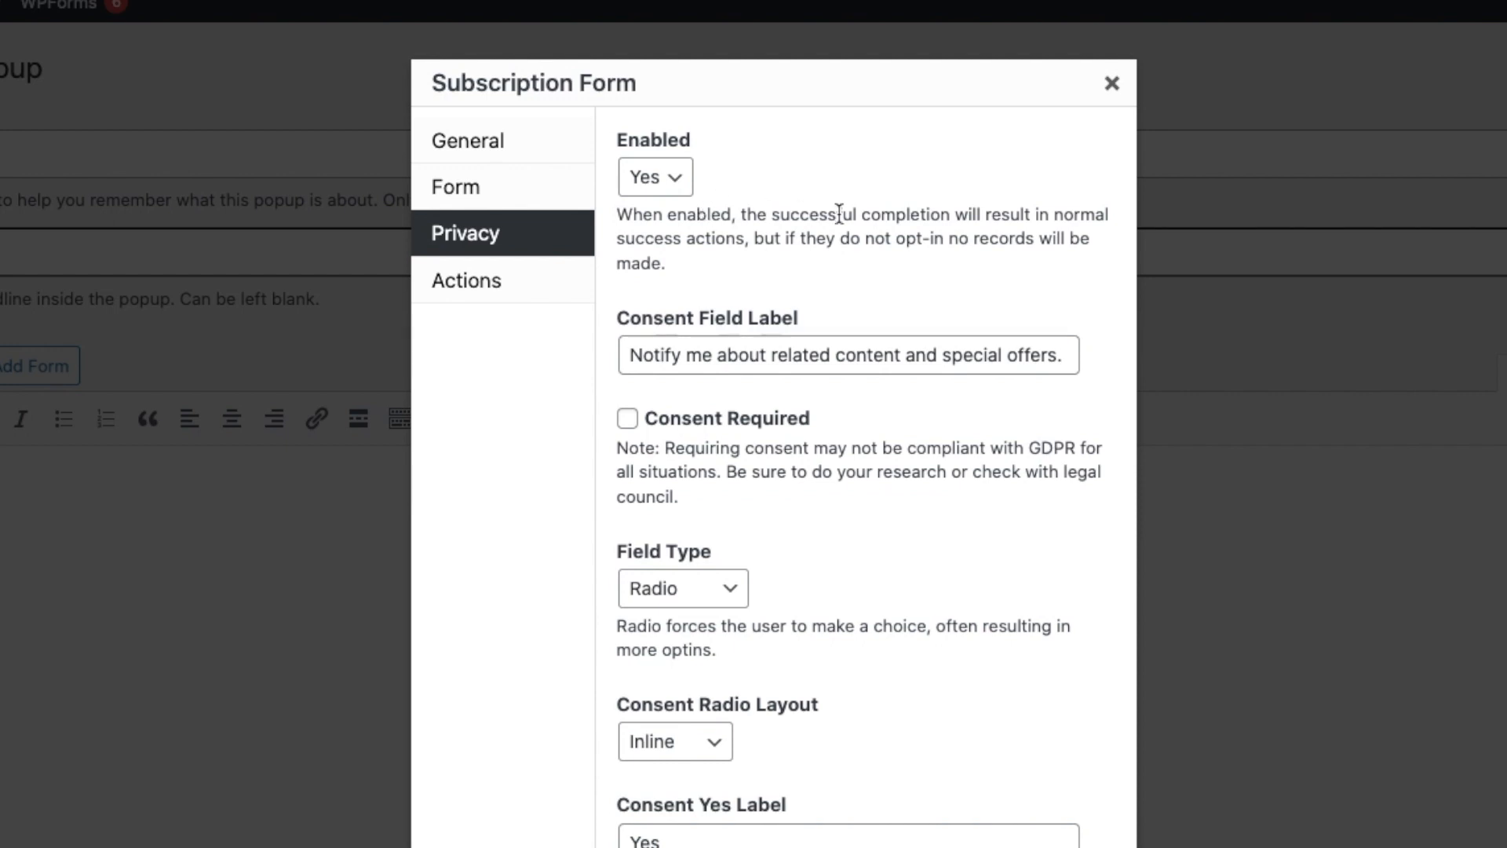
{"action": "scroll", "coordinate": [898, 282], "scroll_direction": "down", "scroll_amount": 3}
{"action": "scroll", "coordinate": [902, 293], "scroll_direction": "up", "scroll_amount": 3}
{"action": "left_click", "coordinate": [475, 281]}
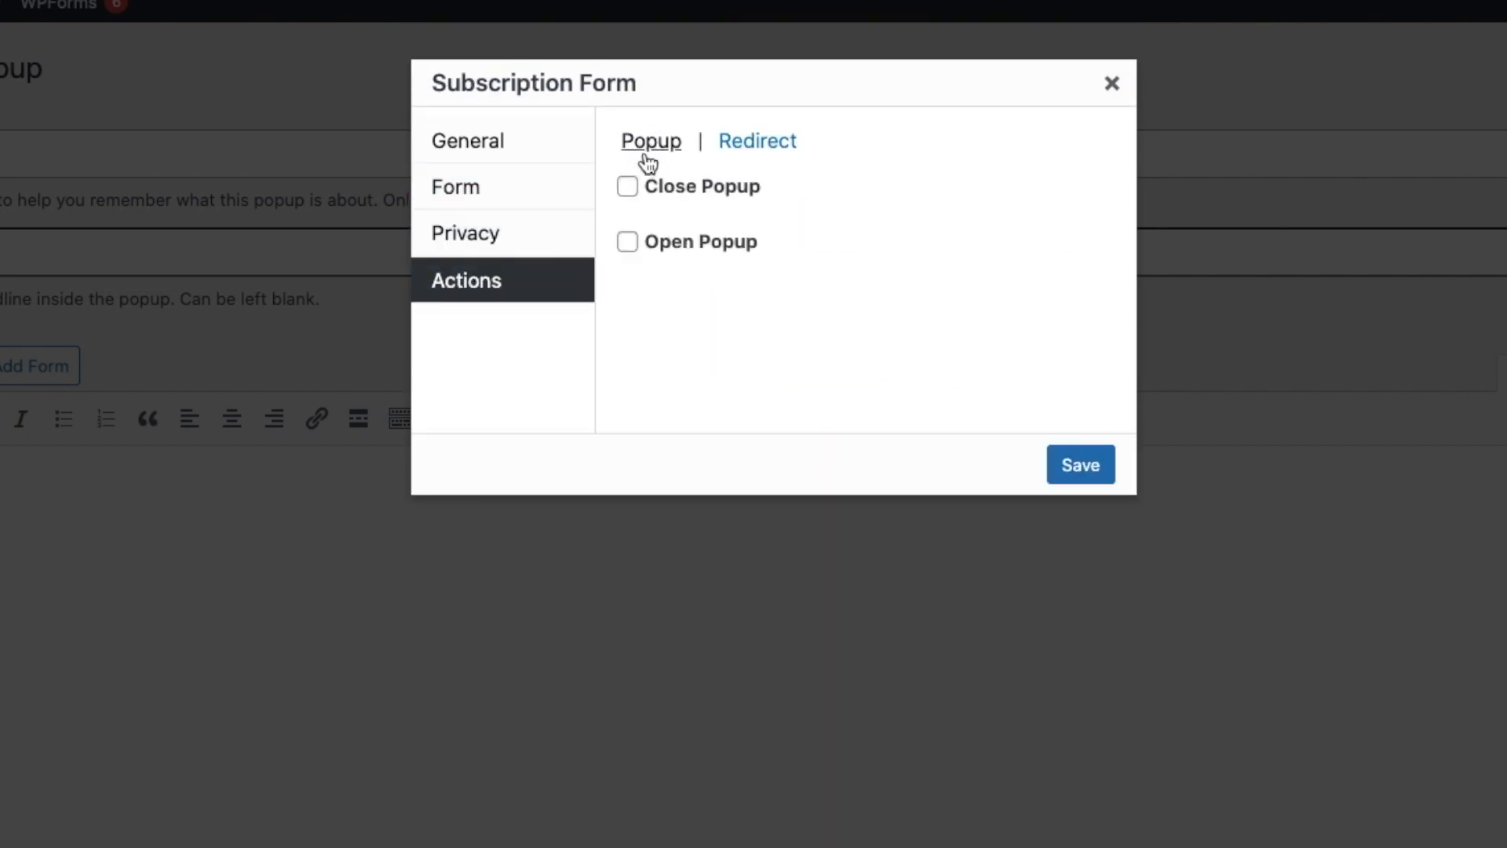
Insert the Subscription Form into the popup content with the close-popup and redirect actions left off.
{"action": "left_click", "coordinate": [627, 187]}
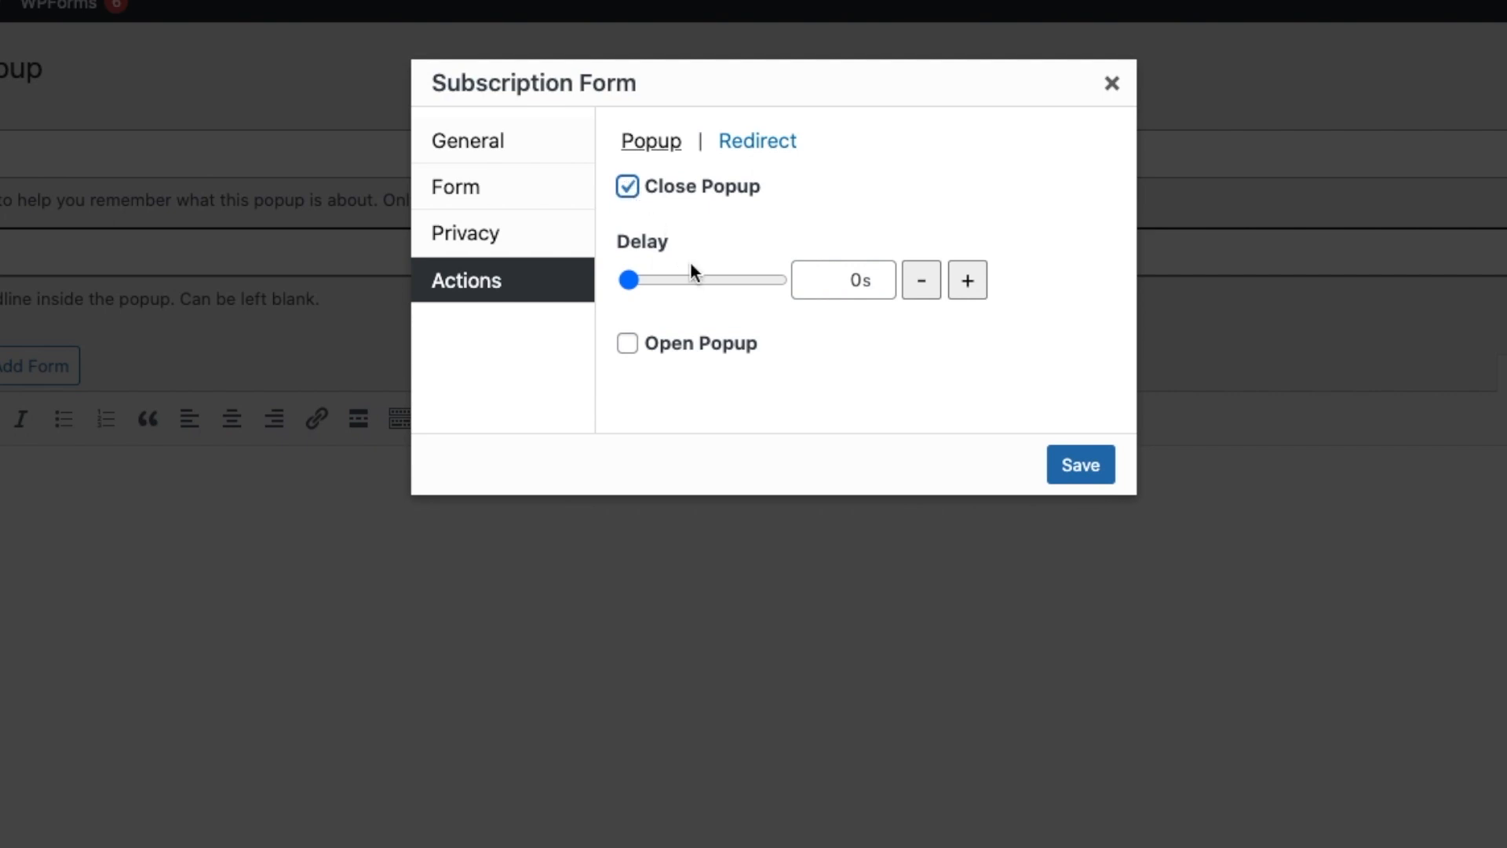
{"action": "left_click", "coordinate": [628, 348]}
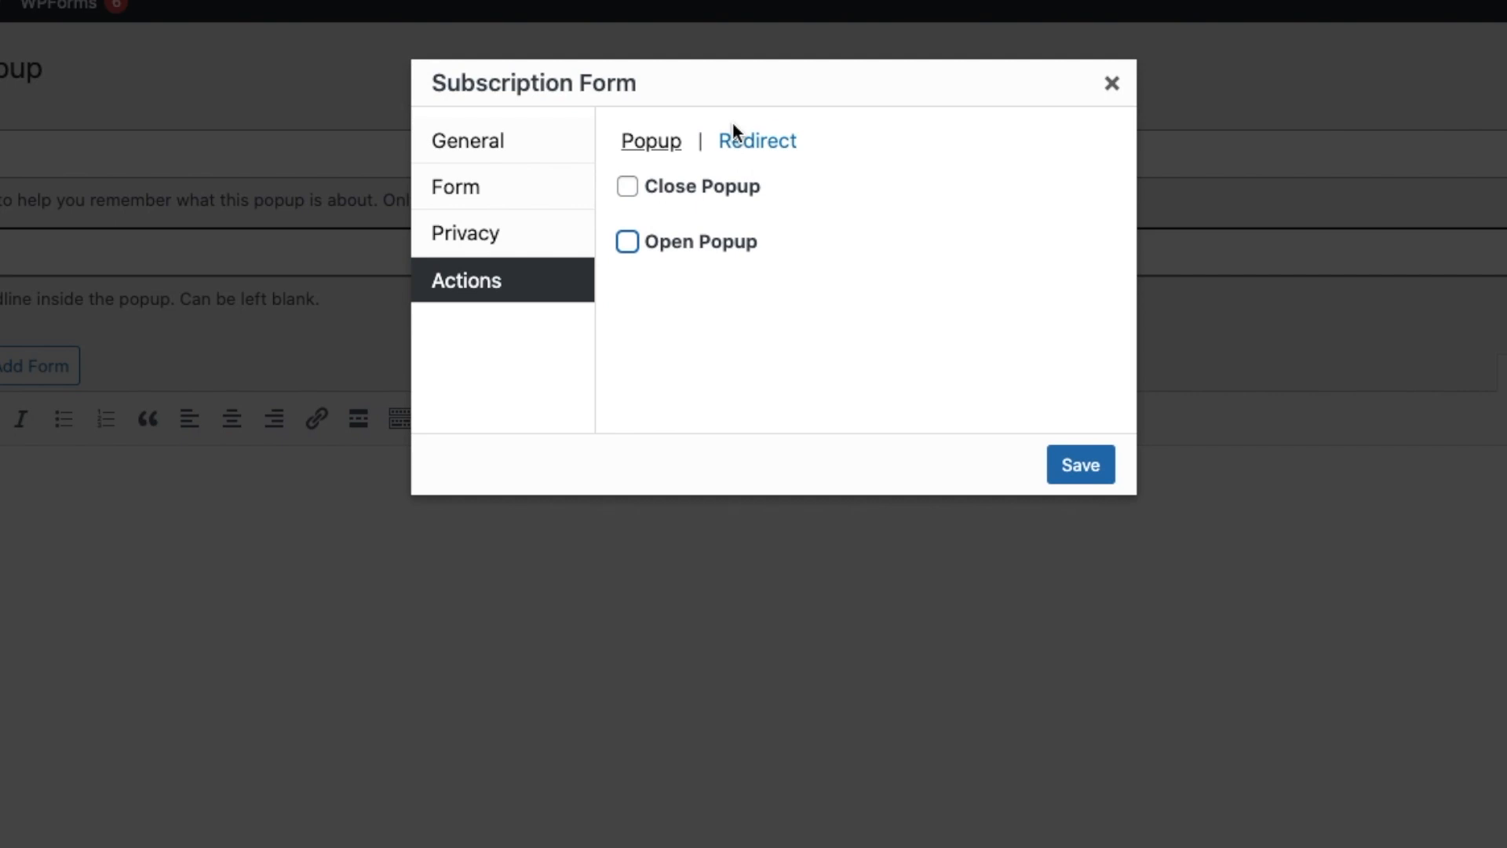
{"action": "left_click", "coordinate": [762, 151]}
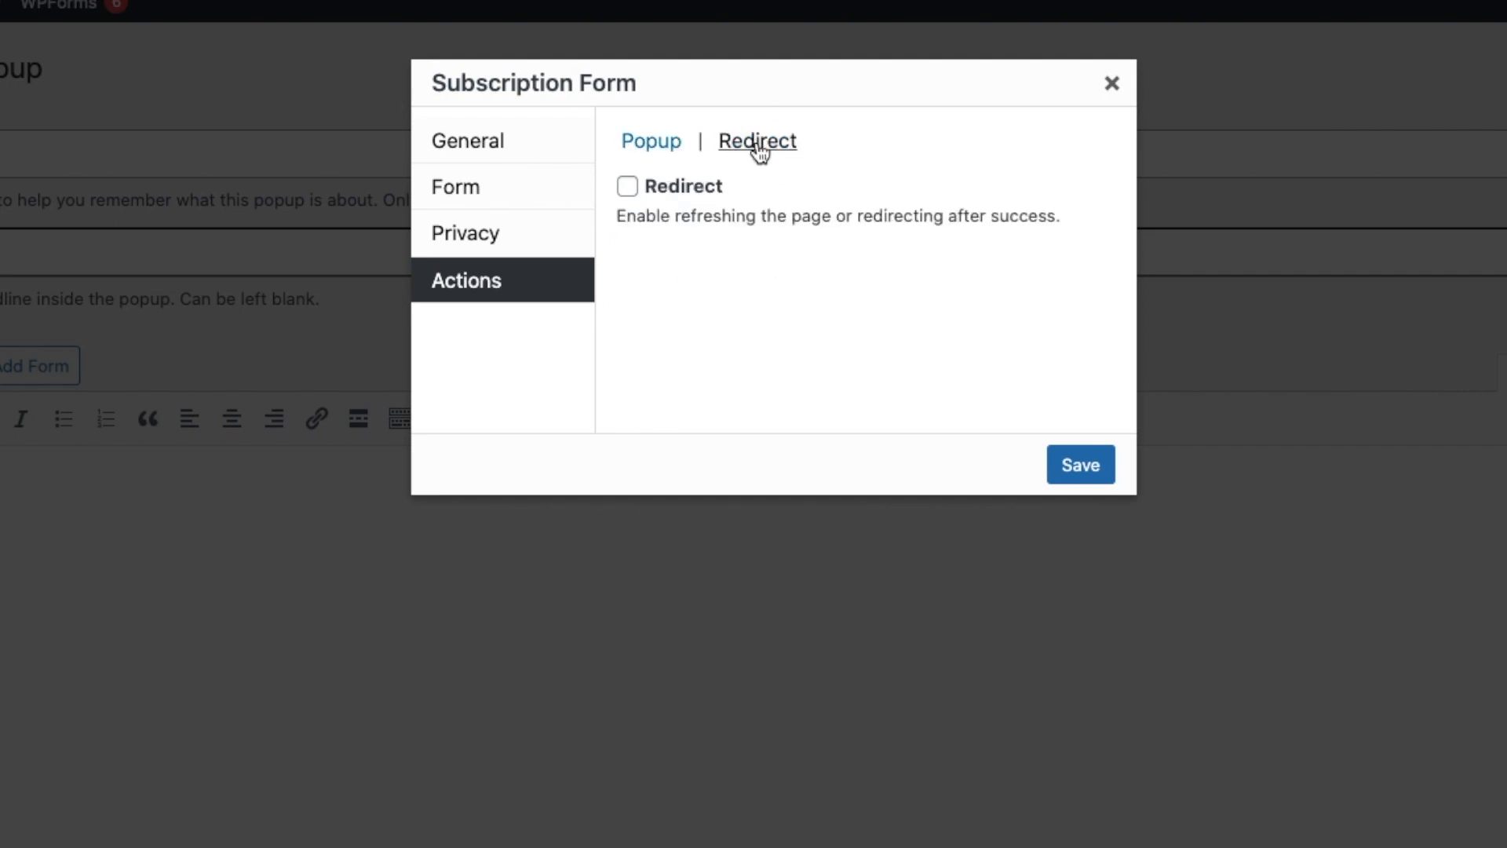
{"action": "left_click", "coordinate": [632, 193]}
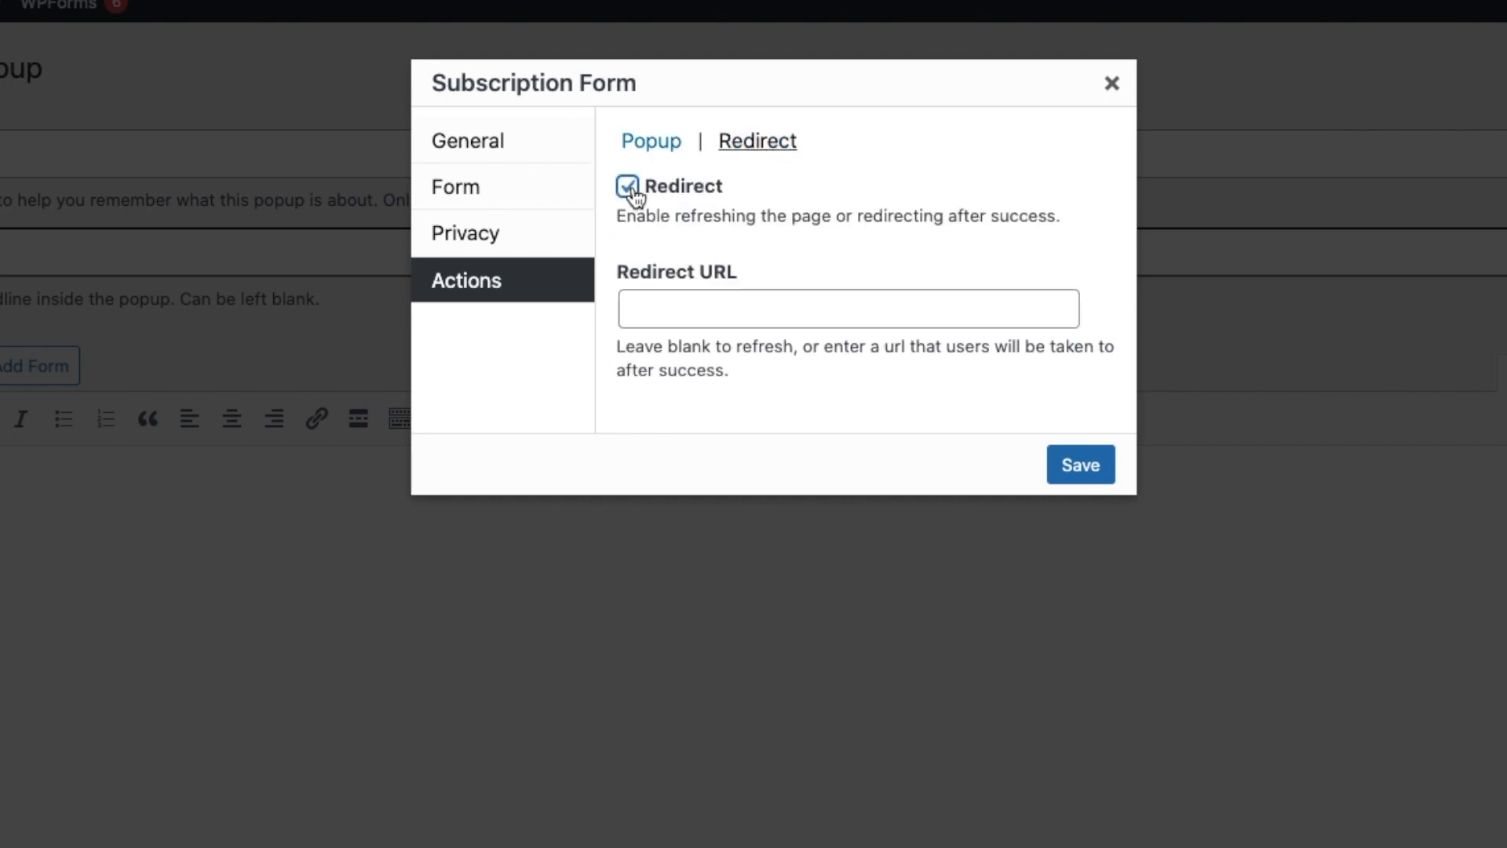
{"action": "left_click", "coordinate": [737, 313]}
{"action": "left_click", "coordinate": [634, 196]}
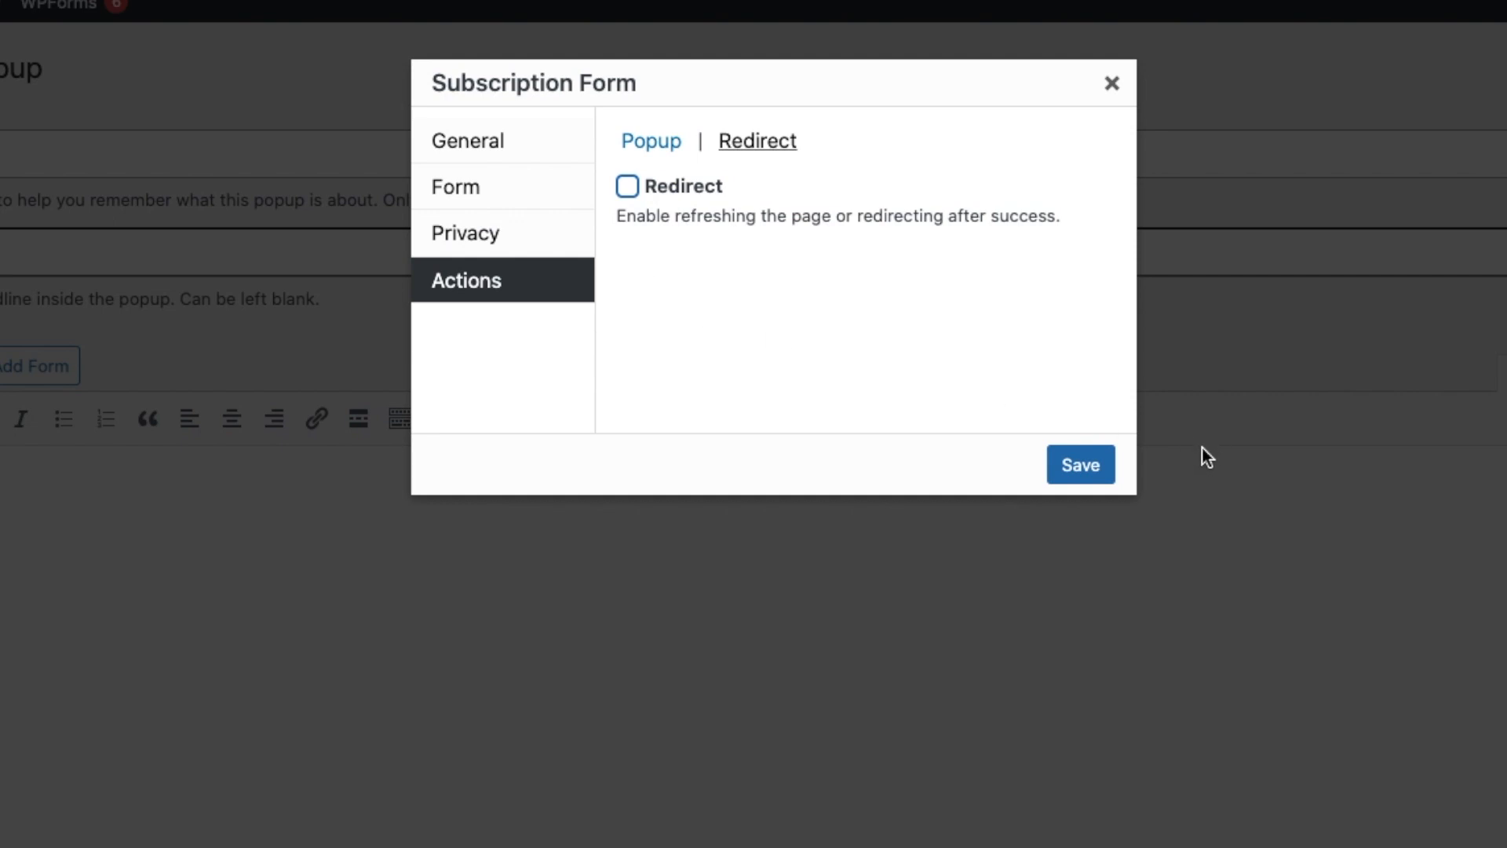
{"action": "left_click", "coordinate": [1080, 466]}
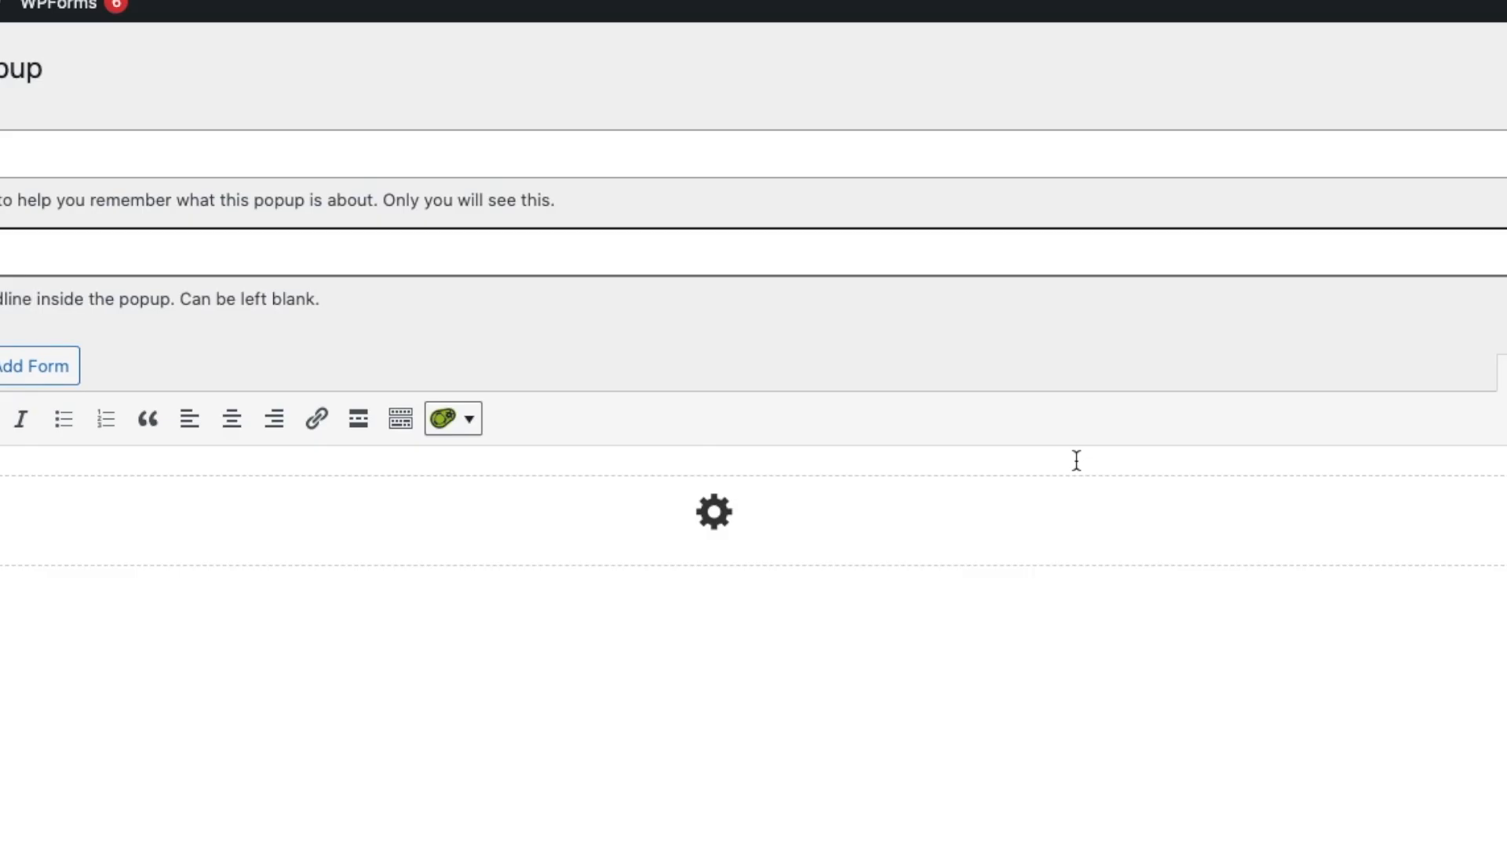
{"action": "left_click", "coordinate": [10, 476]}
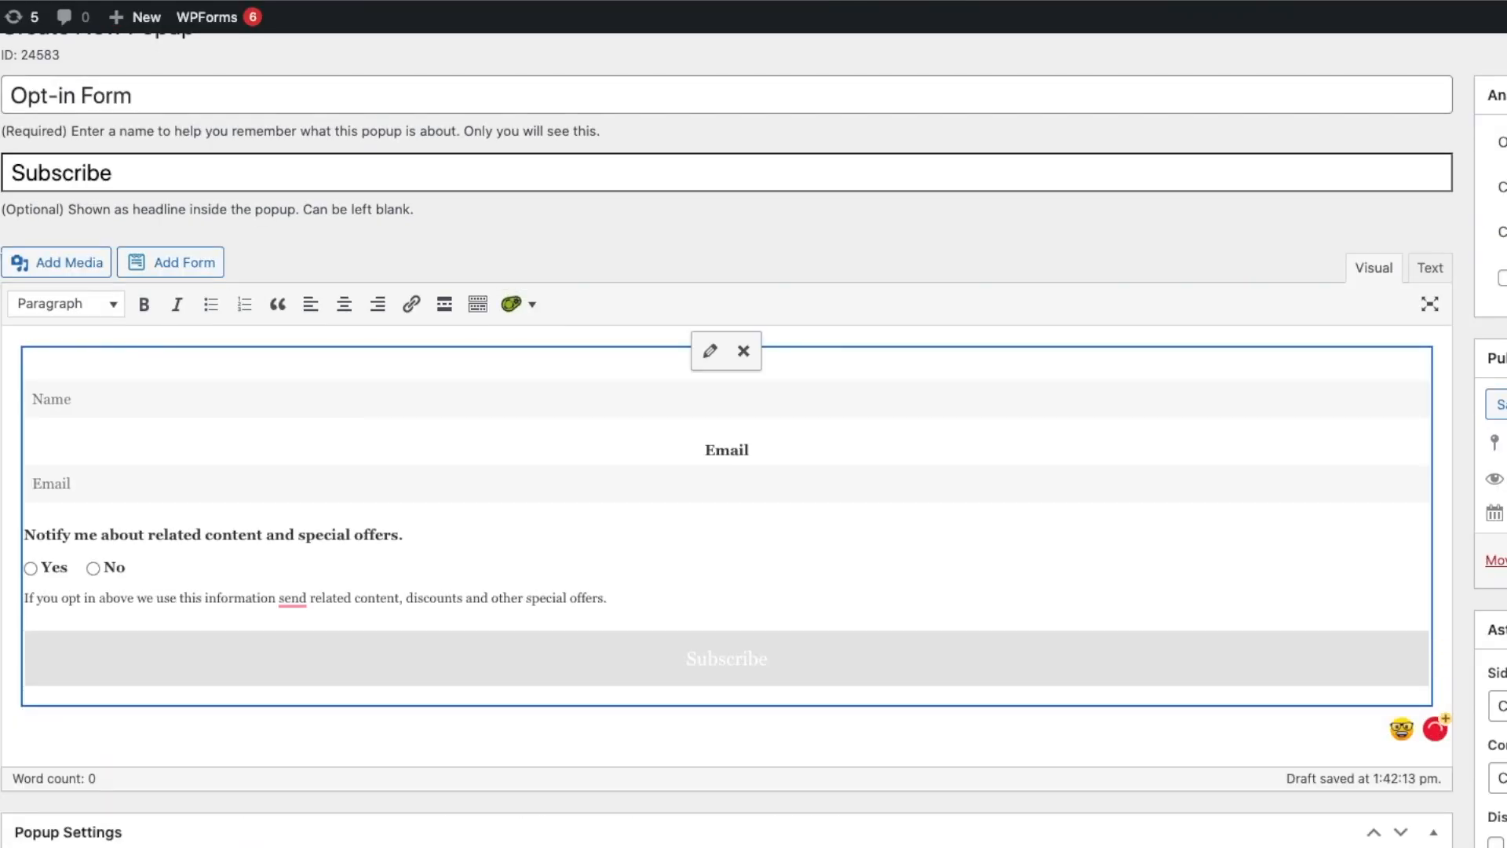
Add a Time Delay / Auto Open trigger using the On Popup Close cookie, with the delay set to 2000 ms.
{"action": "left_click", "coordinate": [5, 383]}
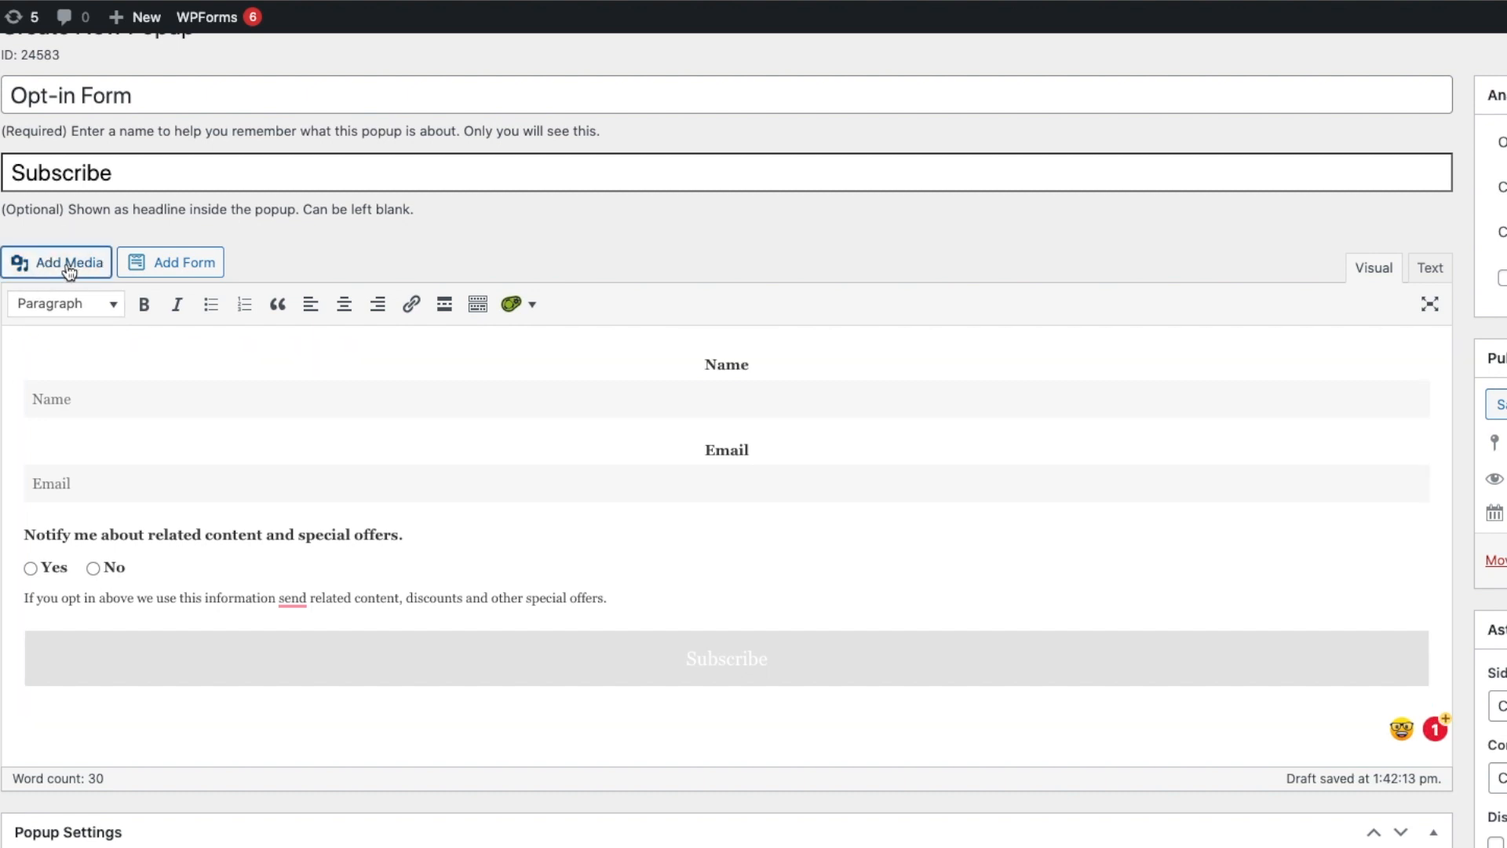
{"action": "scroll", "coordinate": [897, 412], "scroll_direction": "up", "scroll_amount": 1}
{"action": "scroll", "coordinate": [896, 412], "scroll_direction": "down", "scroll_amount": 7}
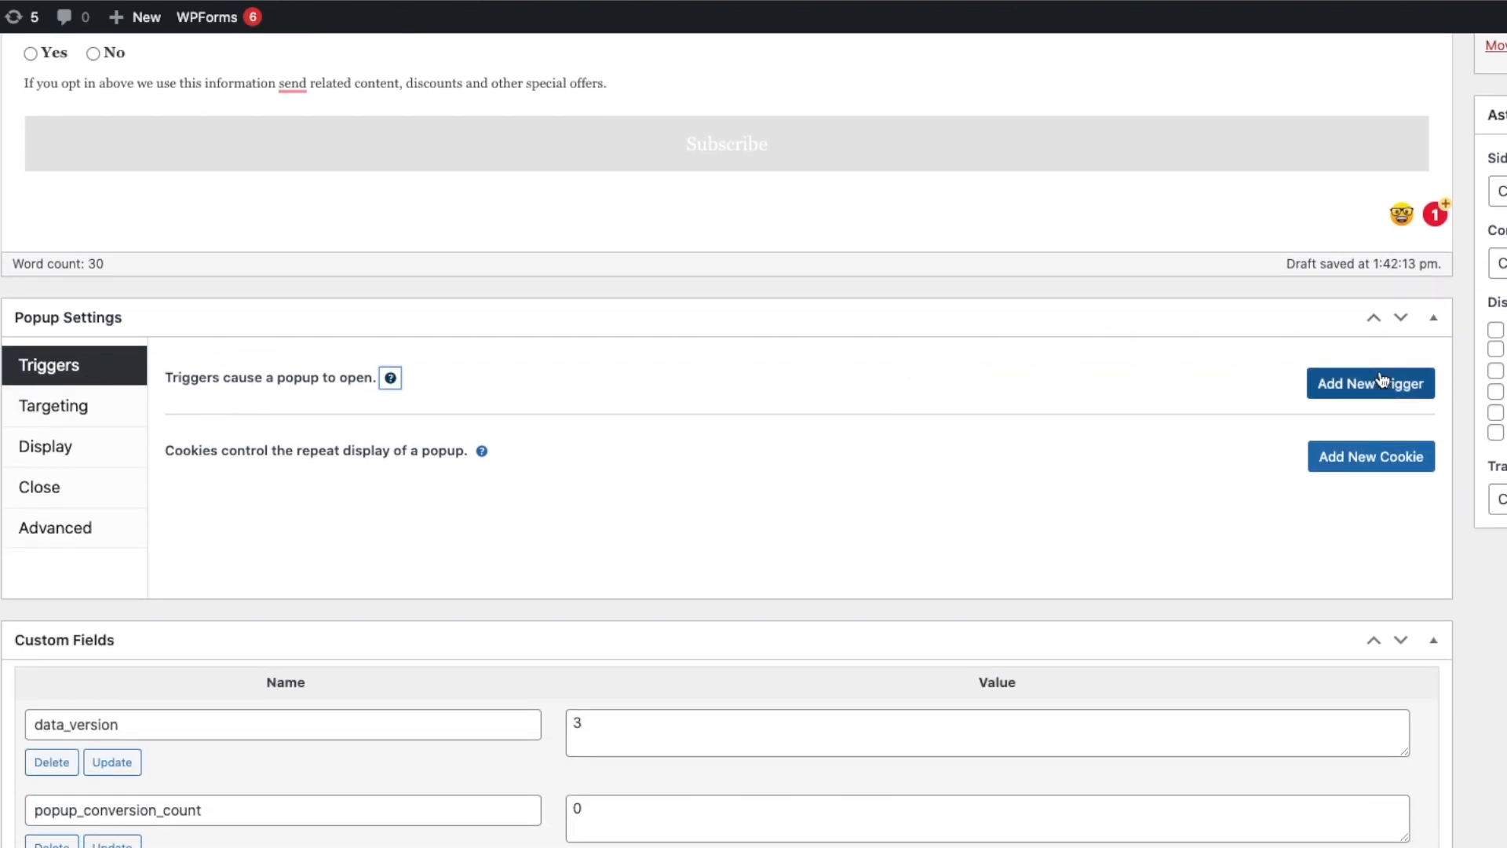
{"action": "left_click", "coordinate": [1363, 390]}
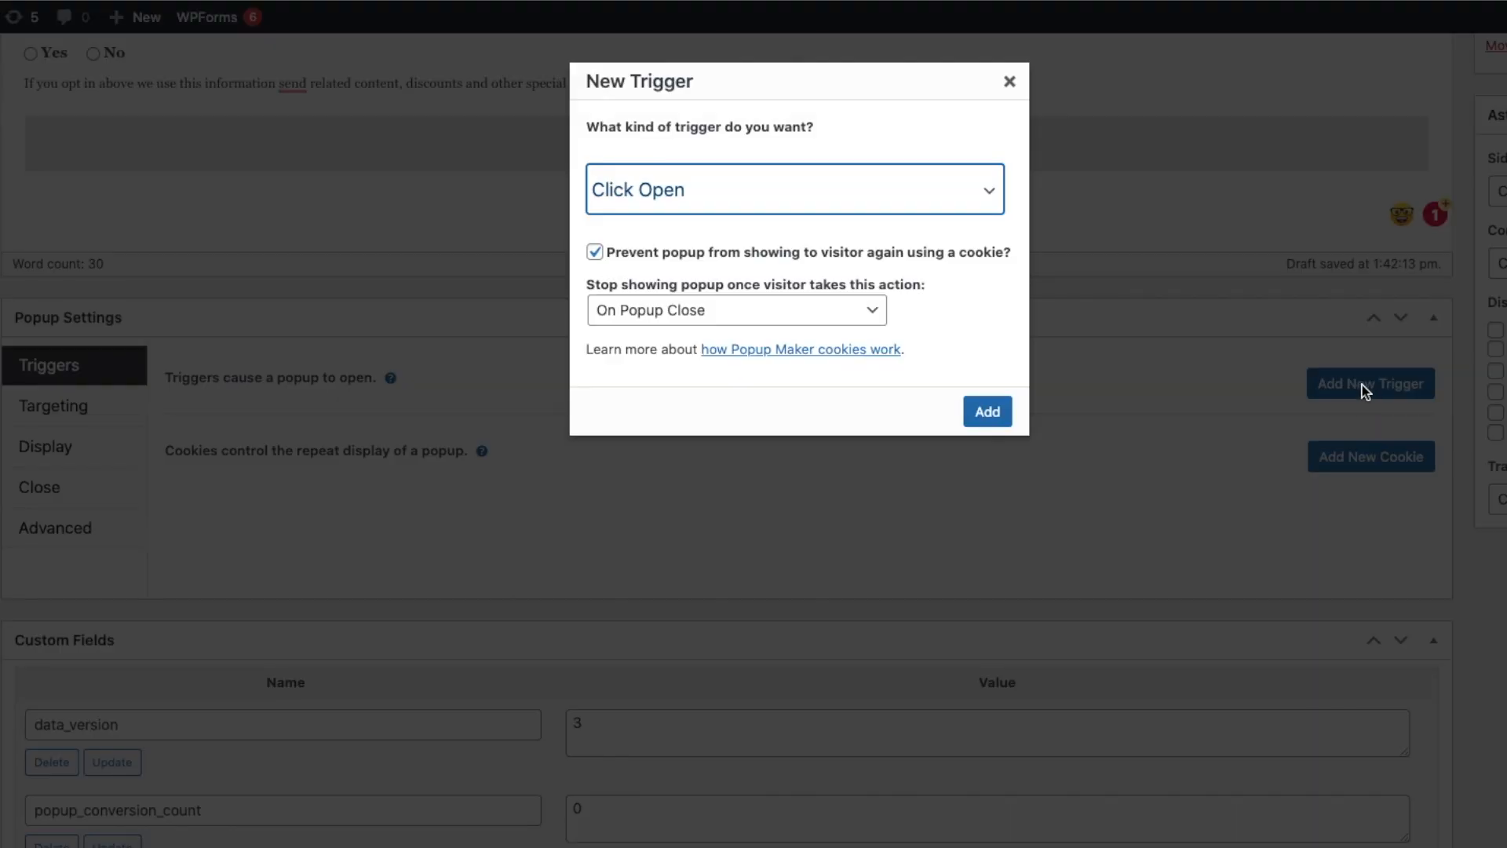
{"action": "left_click", "coordinate": [664, 194]}
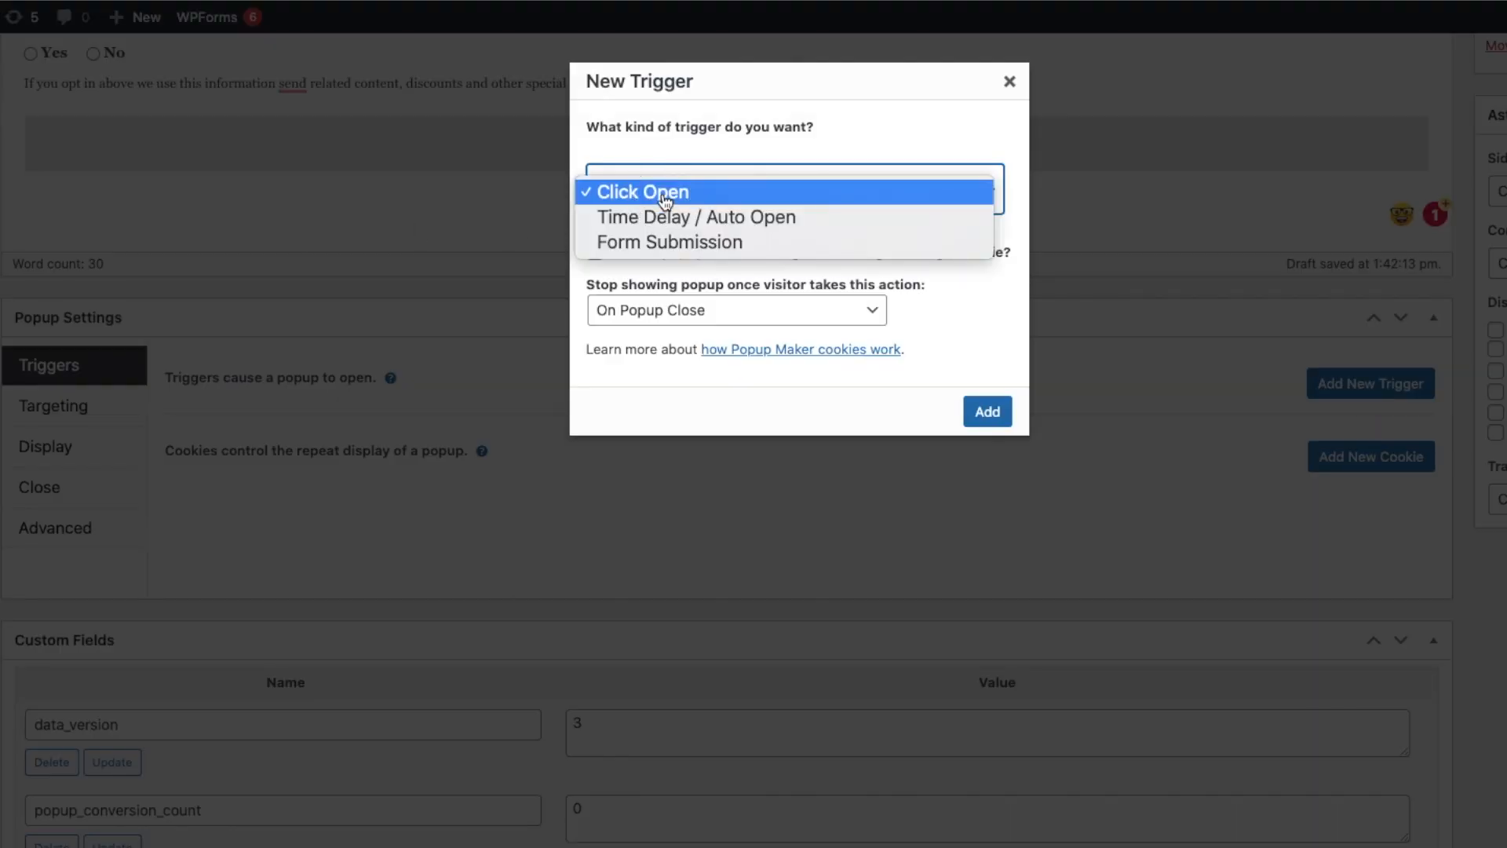
{"action": "left_click", "coordinate": [799, 219]}
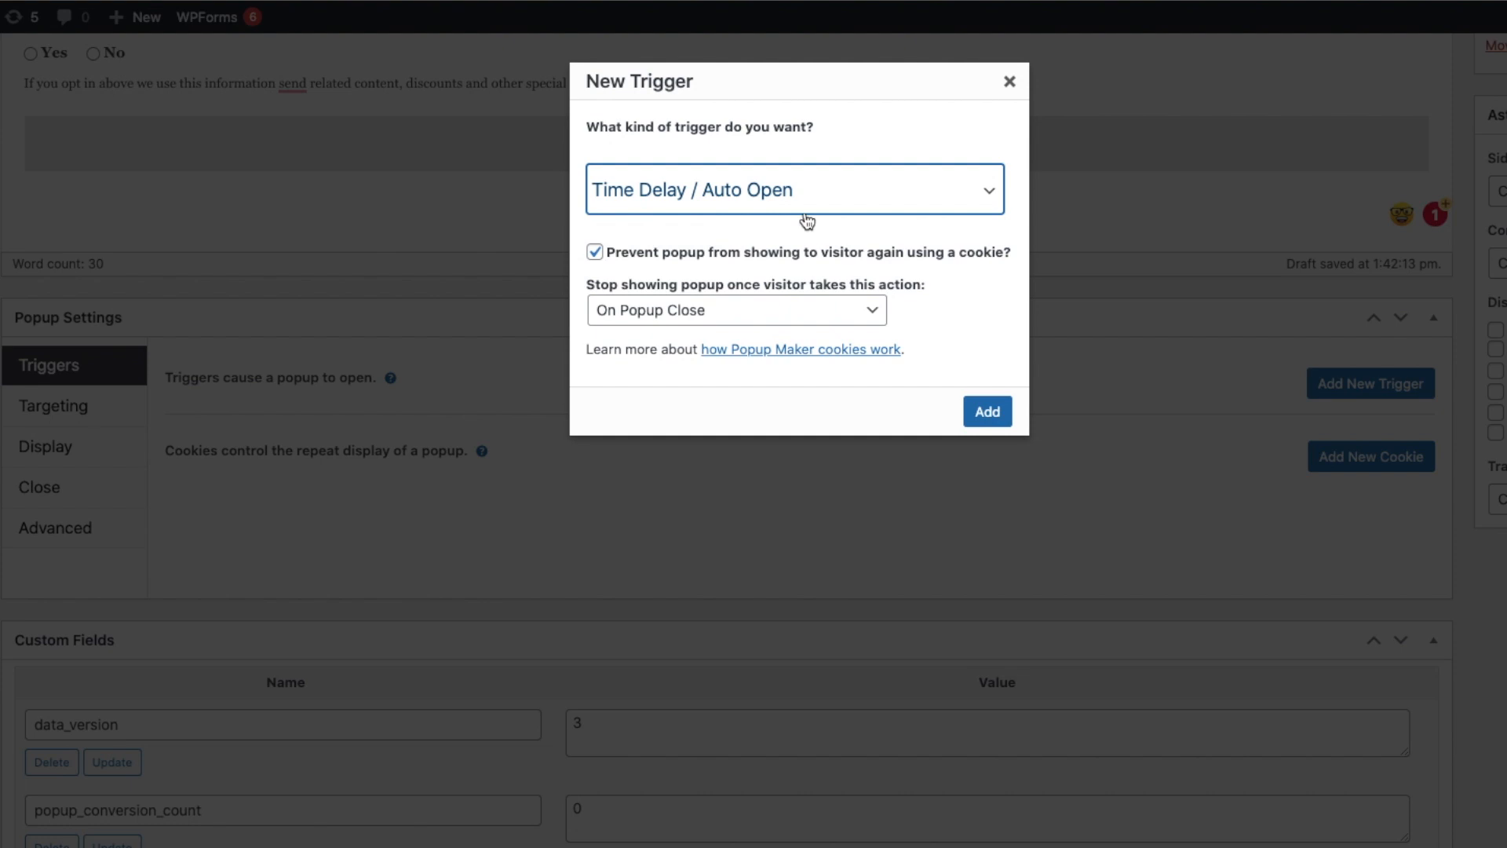
{"action": "left_click", "coordinate": [701, 318]}
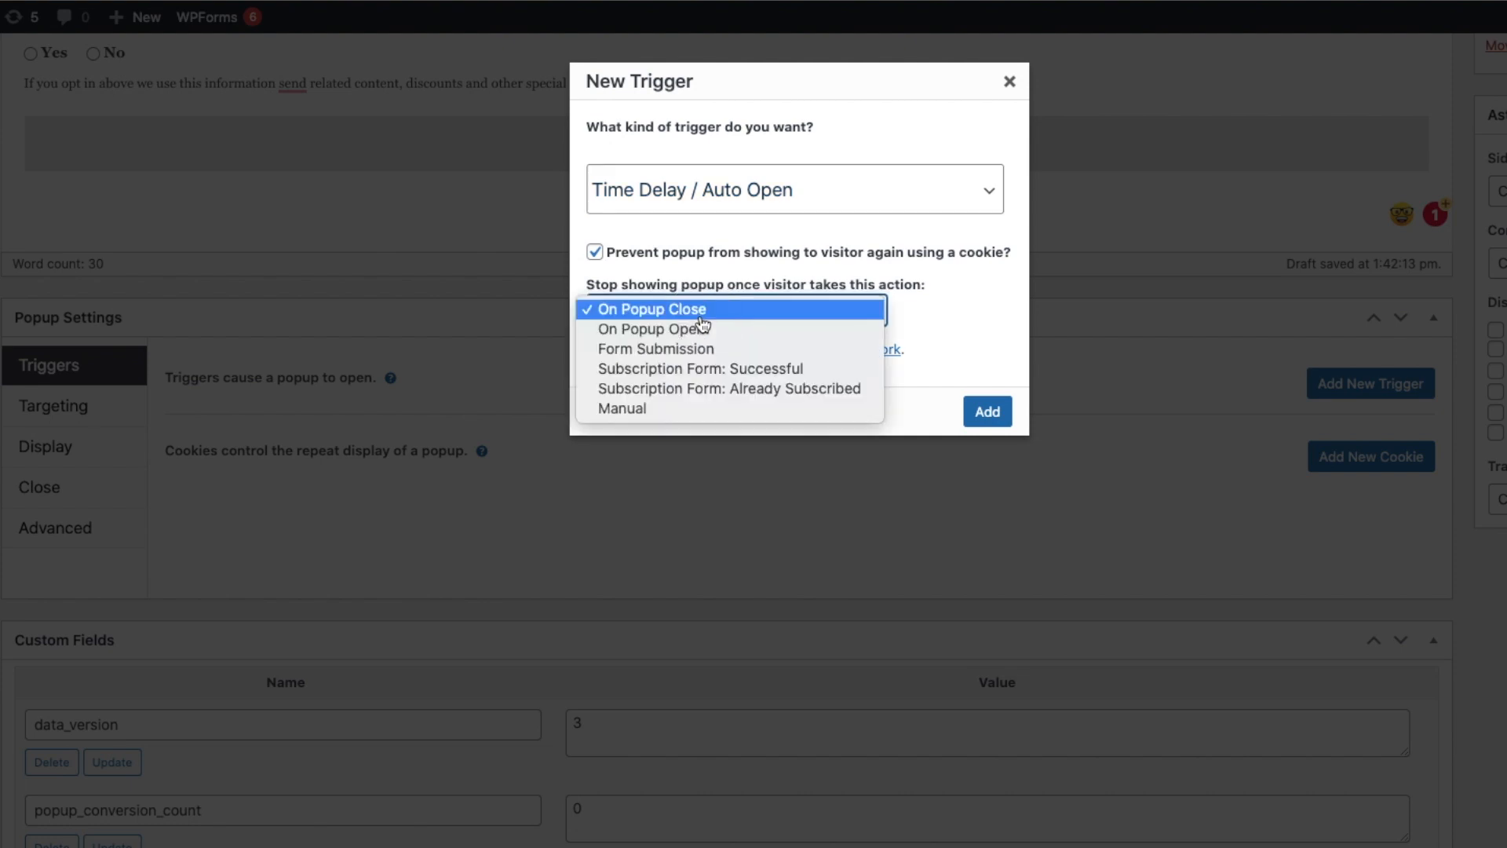
{"action": "left_click", "coordinate": [700, 314]}
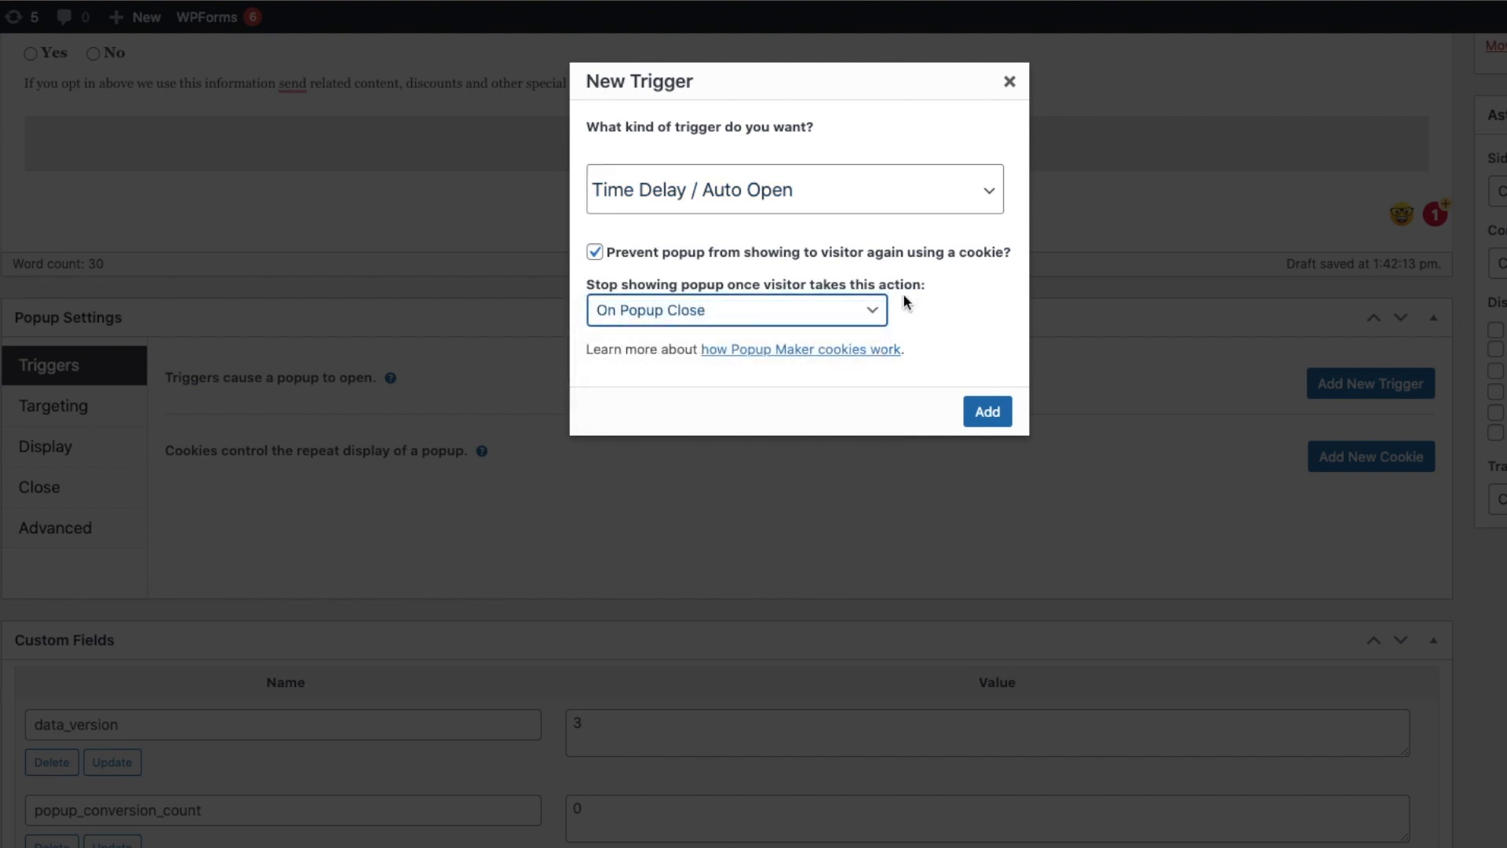
{"action": "left_click", "coordinate": [984, 416]}
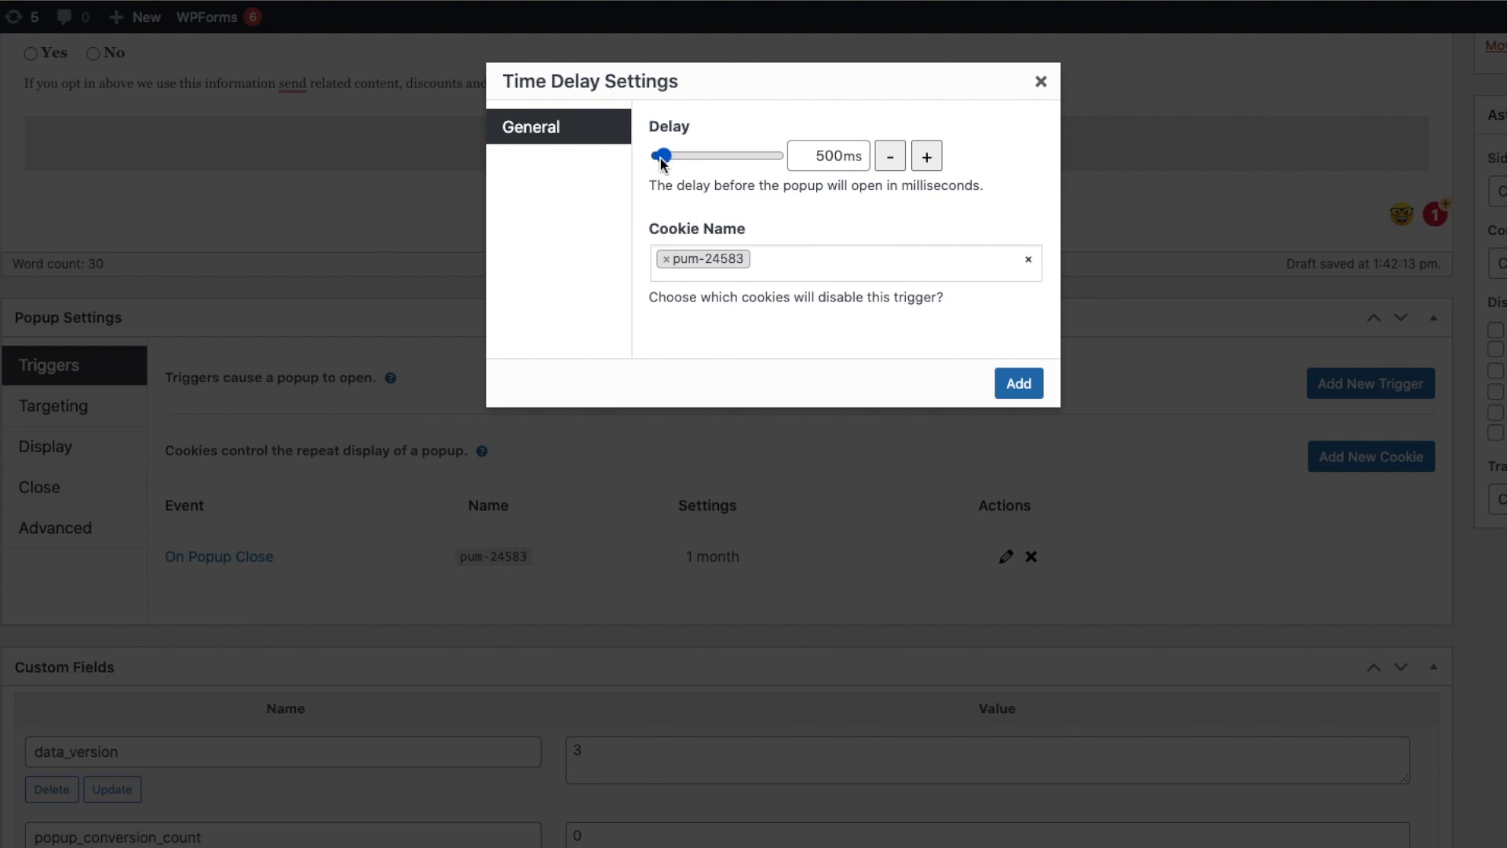
{"action": "left_click_drag", "start_coordinate": [664, 157], "coordinate": [681, 157]}
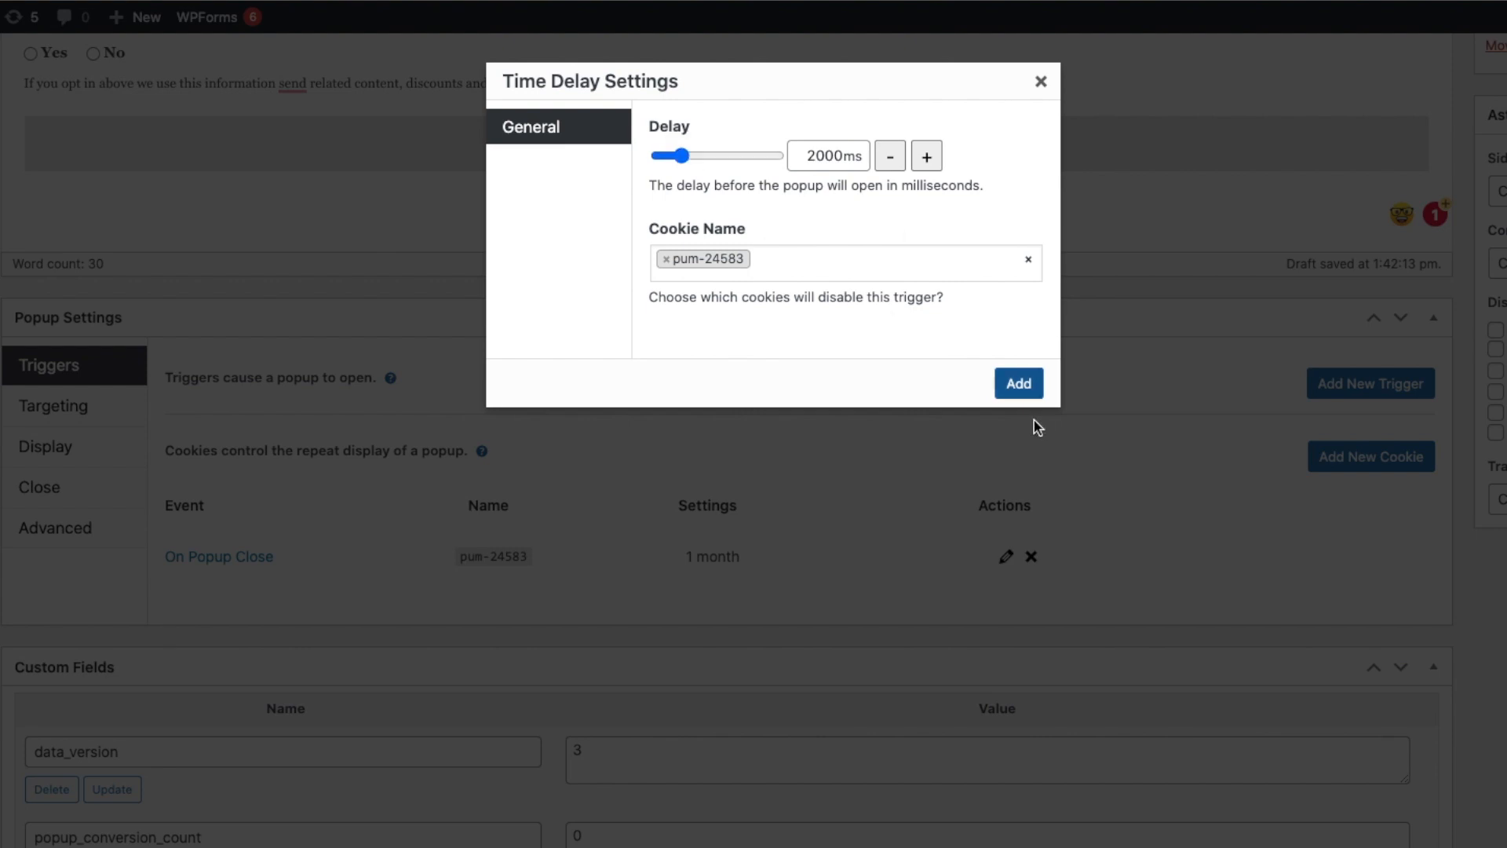
{"action": "left_click", "coordinate": [1019, 380]}
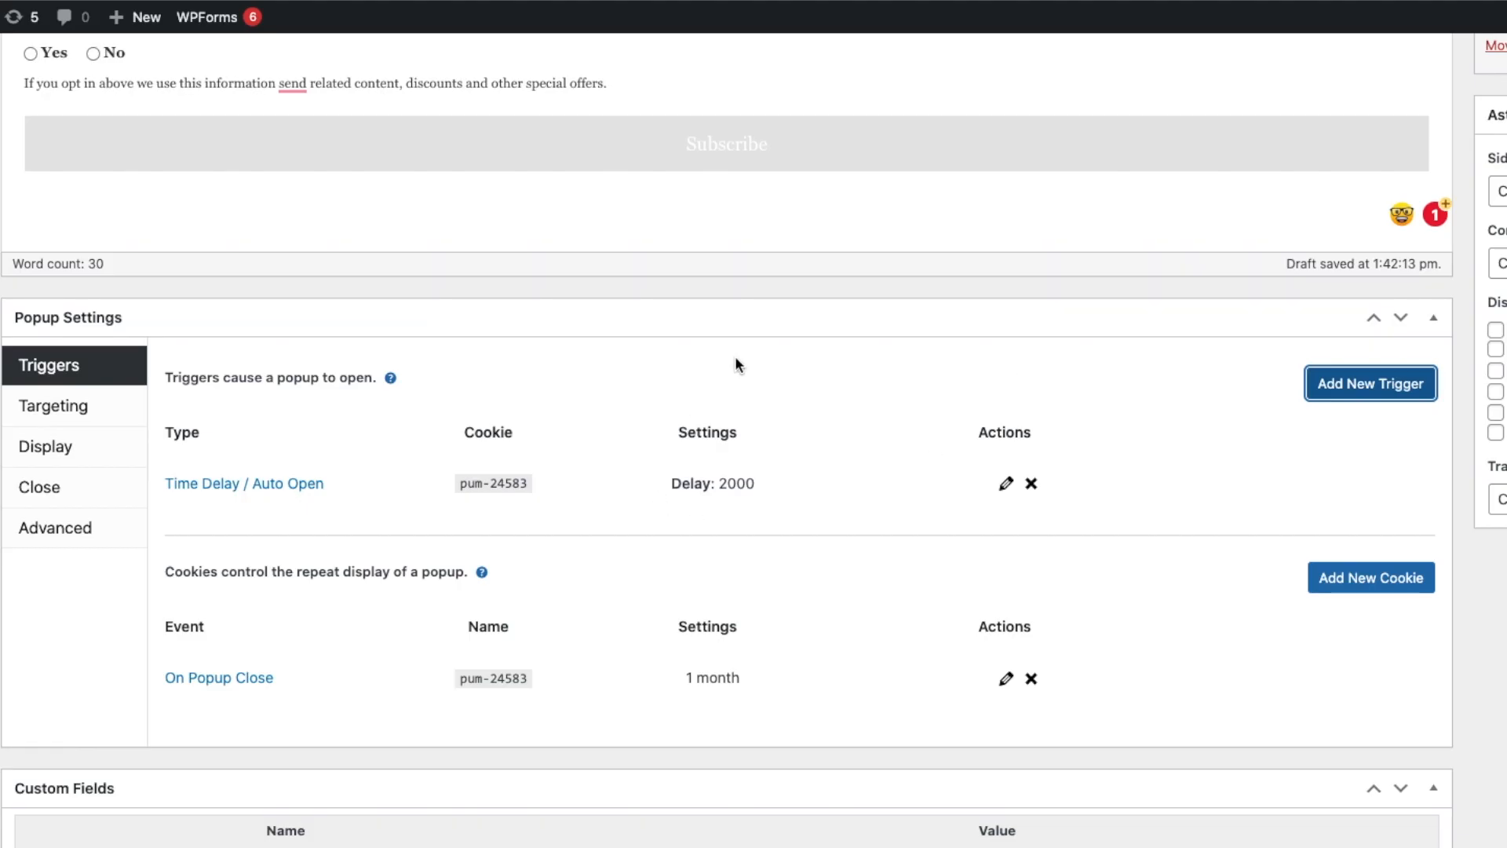
Set the On Popup Close cookie's time to 1 day.
{"action": "scroll", "coordinate": [738, 361], "scroll_direction": "down", "scroll_amount": 3}
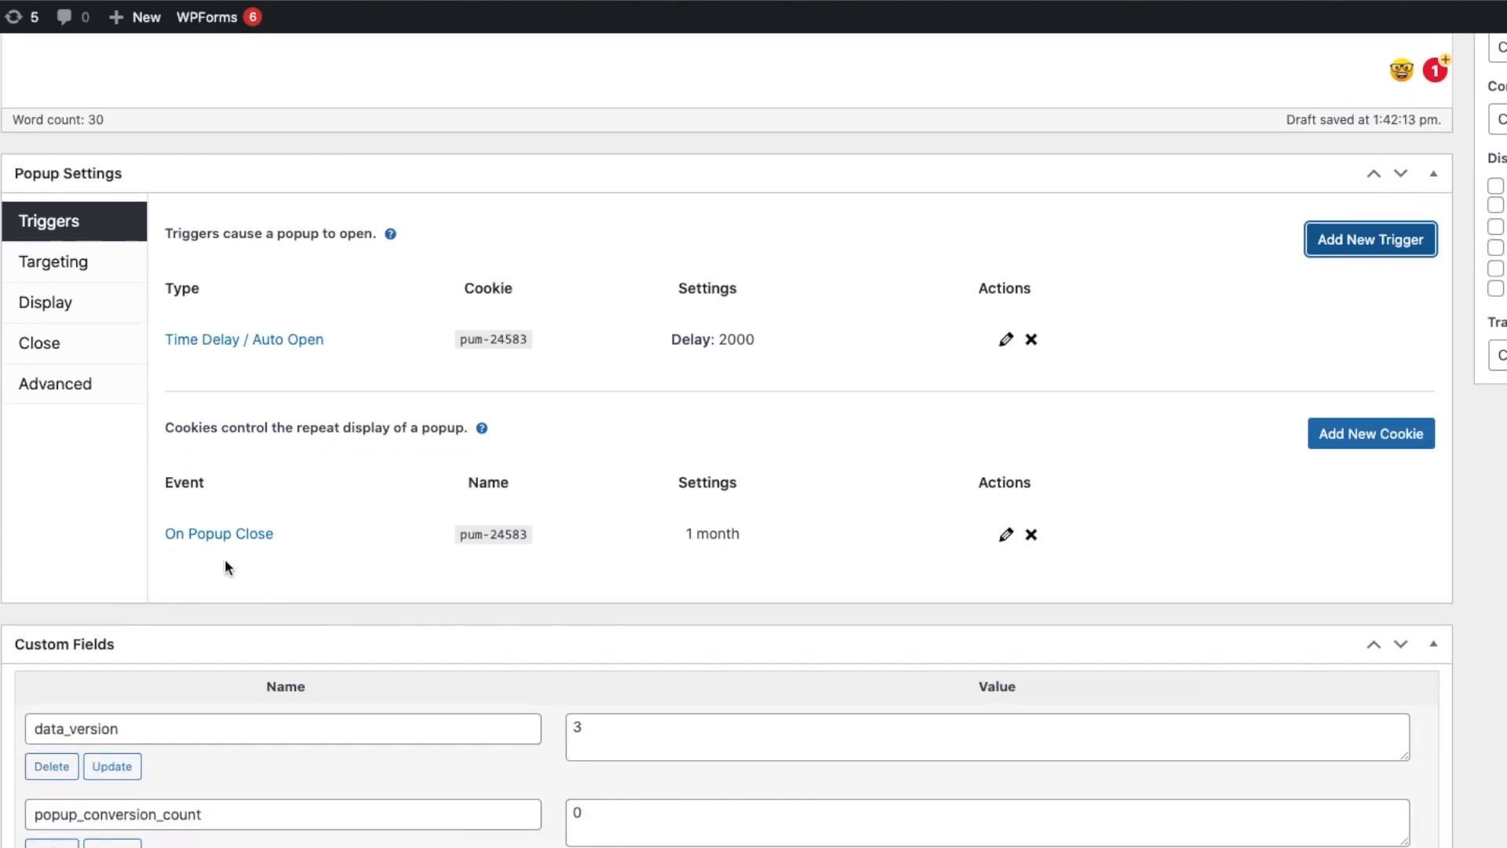
{"action": "left_click", "coordinate": [1332, 433]}
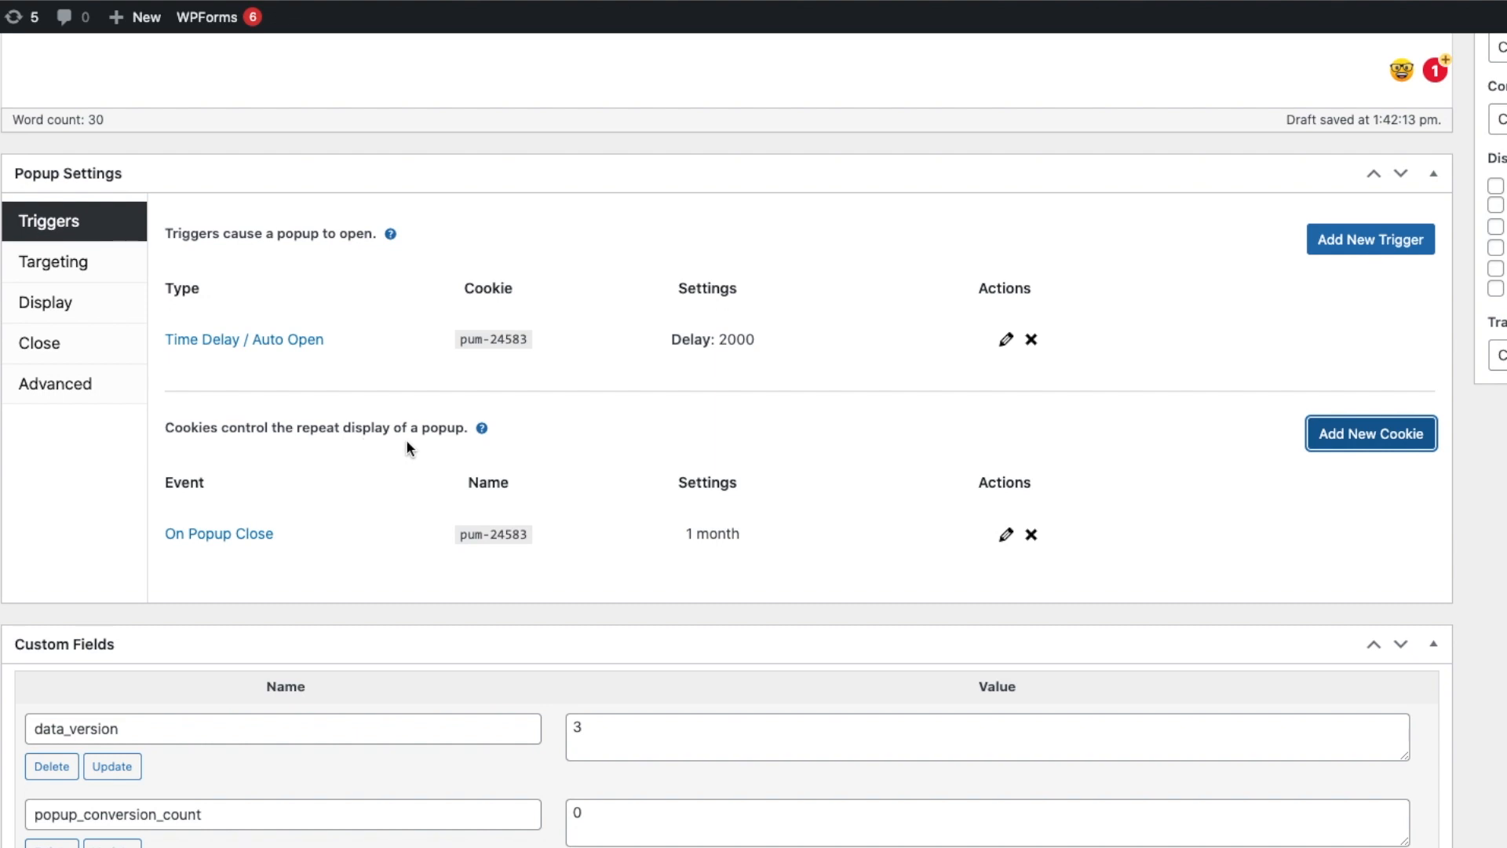
{"action": "left_click", "coordinate": [1006, 534]}
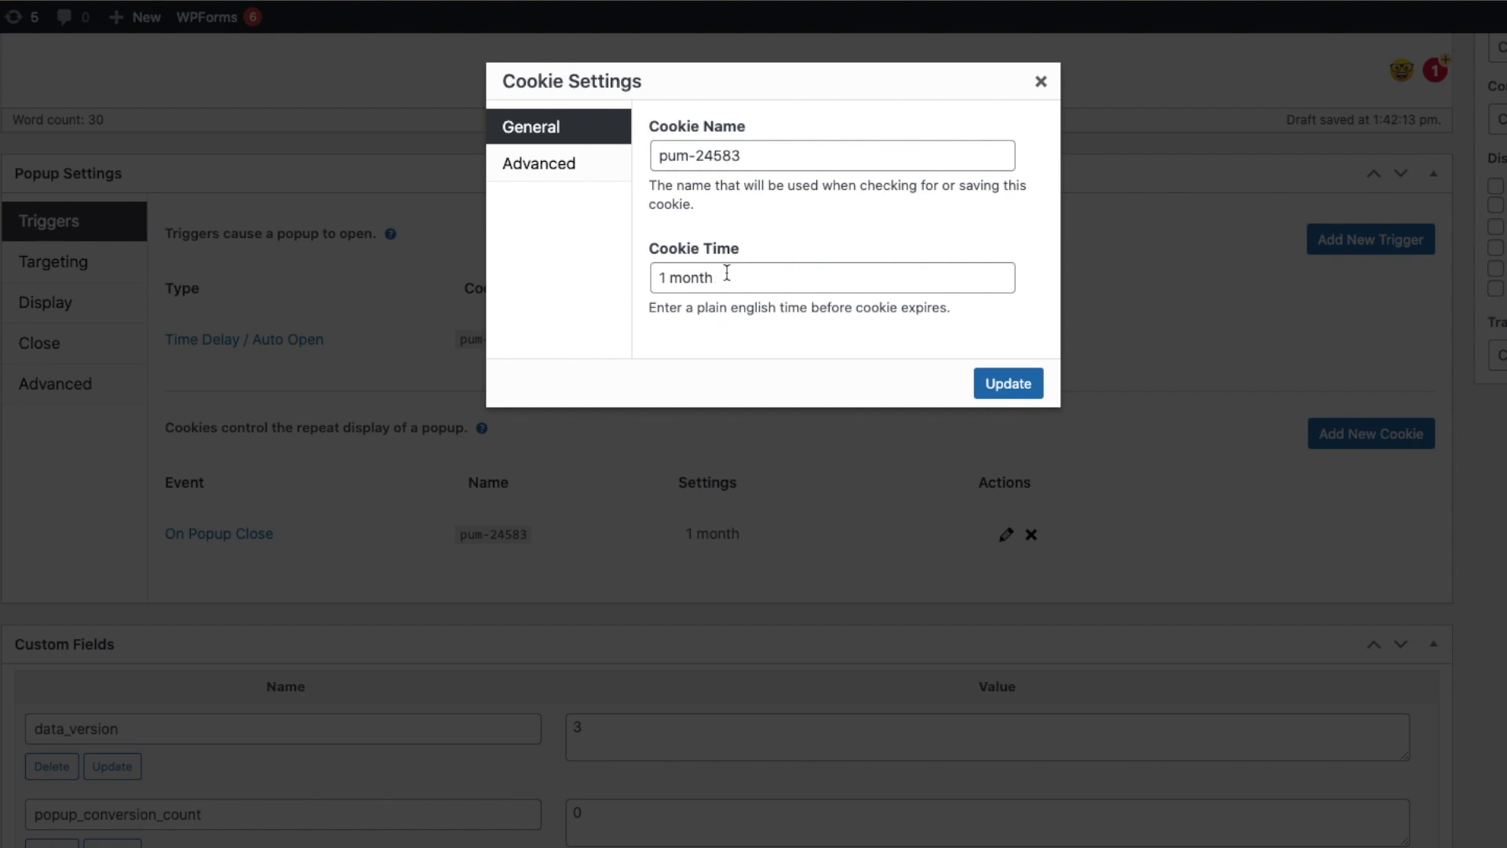
{"action": "left_click_drag", "start_coordinate": [725, 277], "coordinate": [599, 275]}
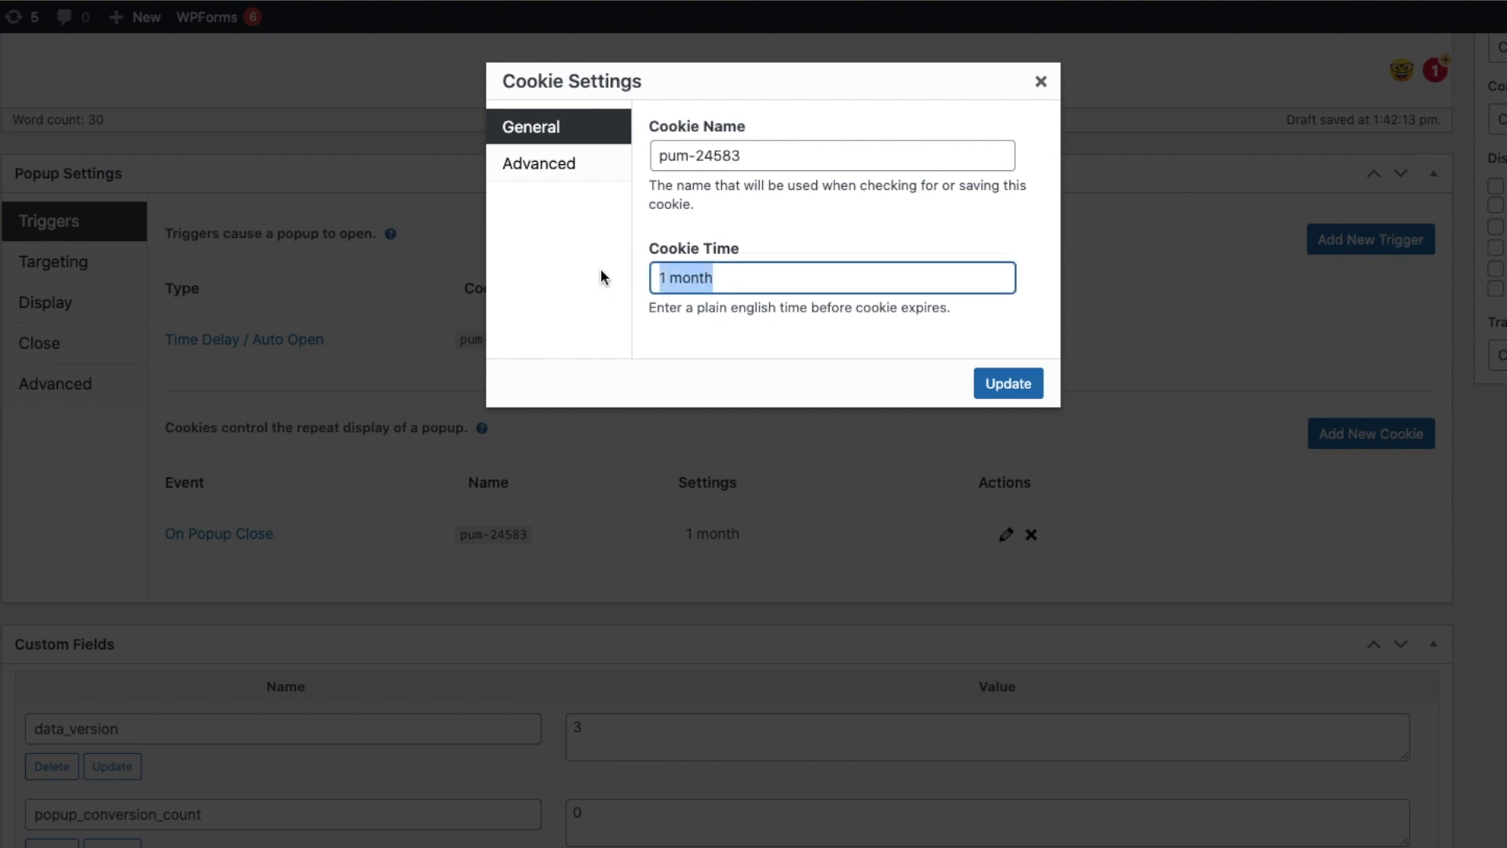
{"action": "type", "text": "1 day"}
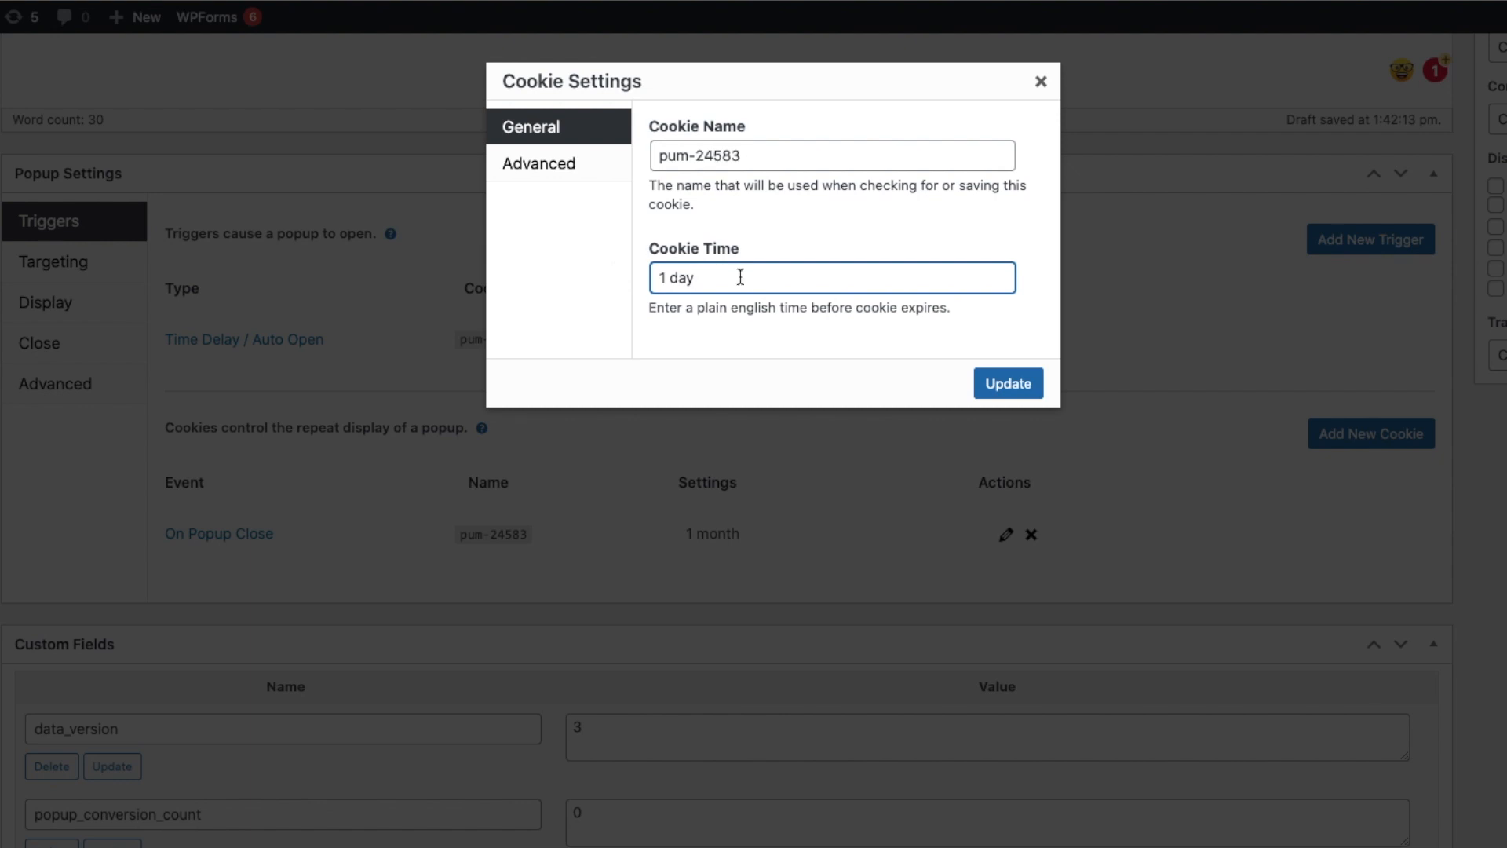
{"action": "left_click", "coordinate": [1008, 383]}
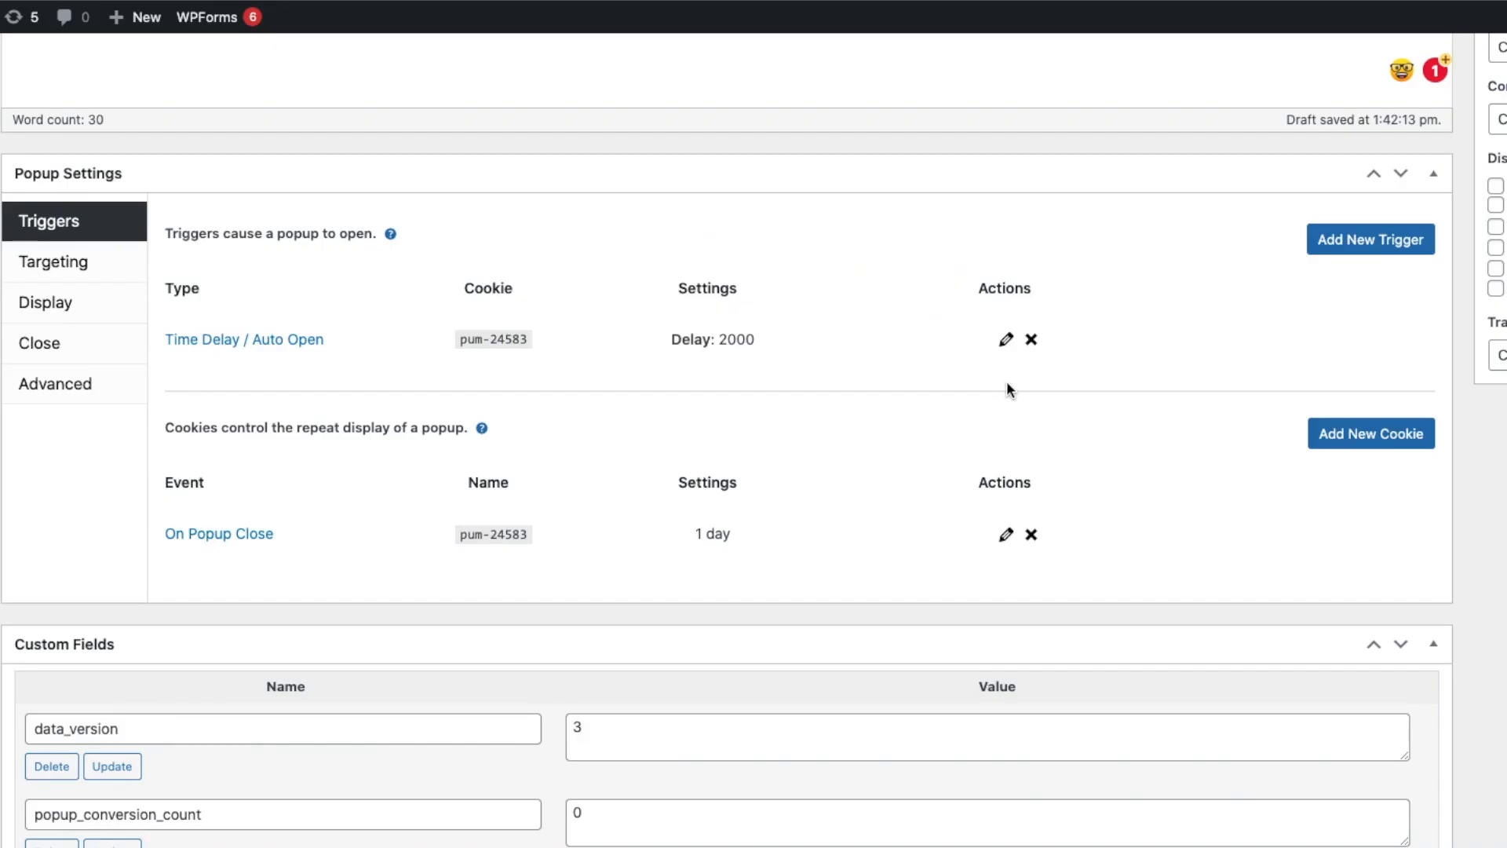
Target the popup to the Home Page condition.
{"action": "left_click", "coordinate": [396, 378]}
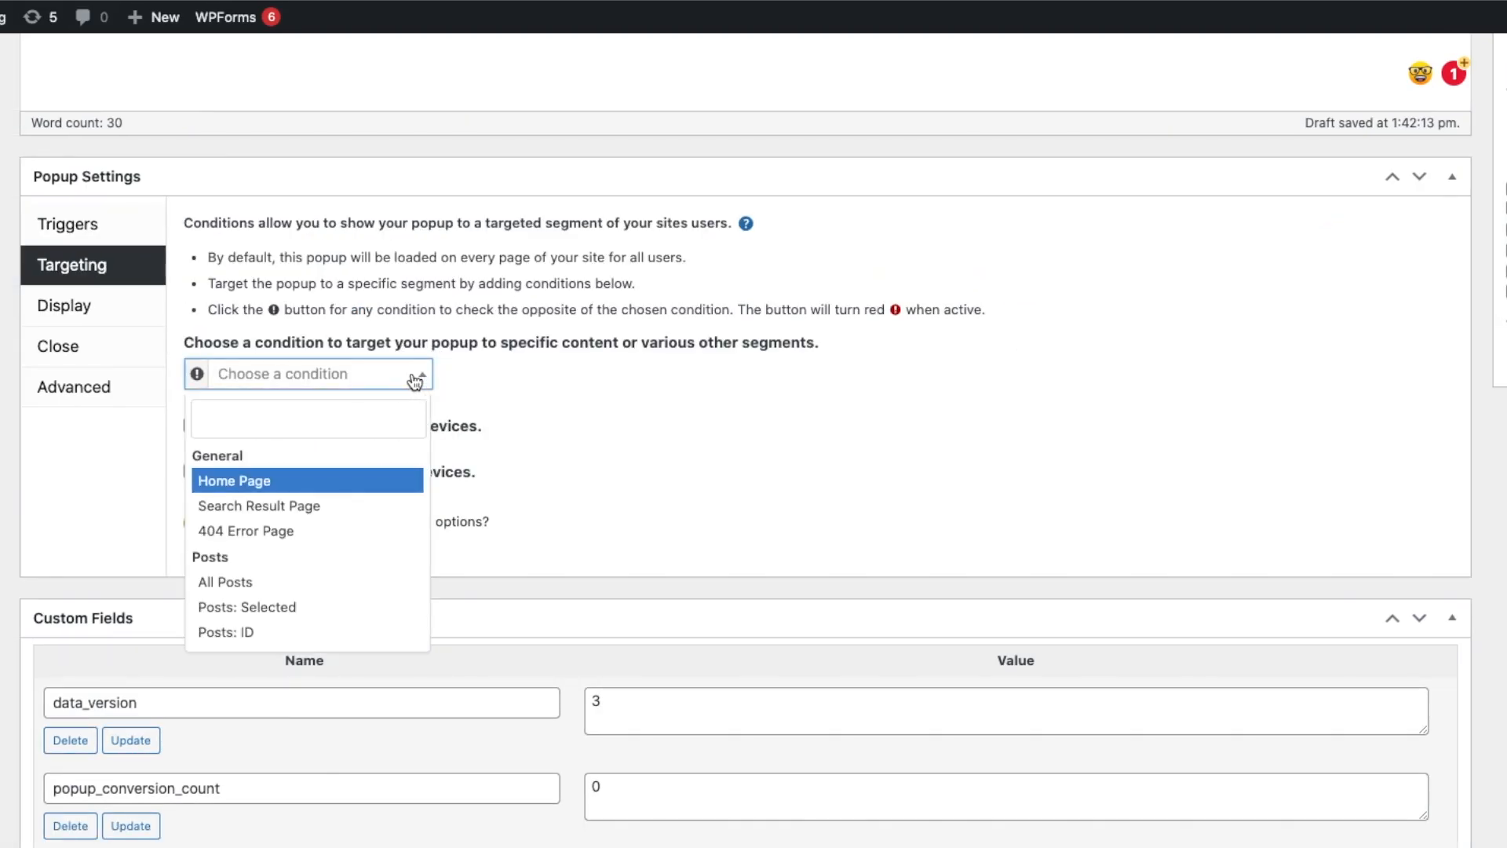
{"action": "left_click", "coordinate": [259, 489]}
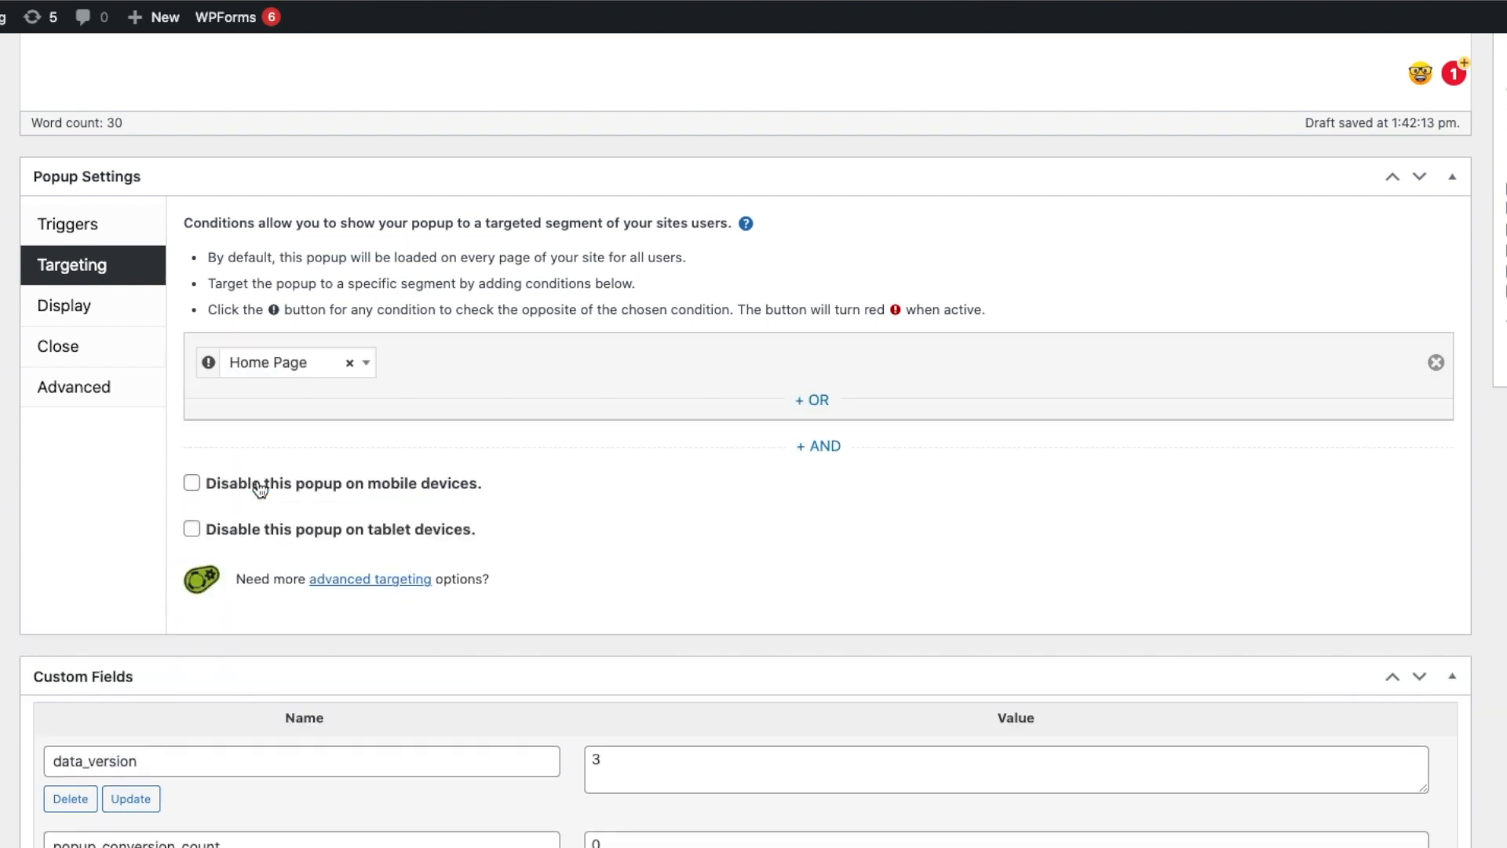
{"action": "left_click", "coordinate": [822, 451]}
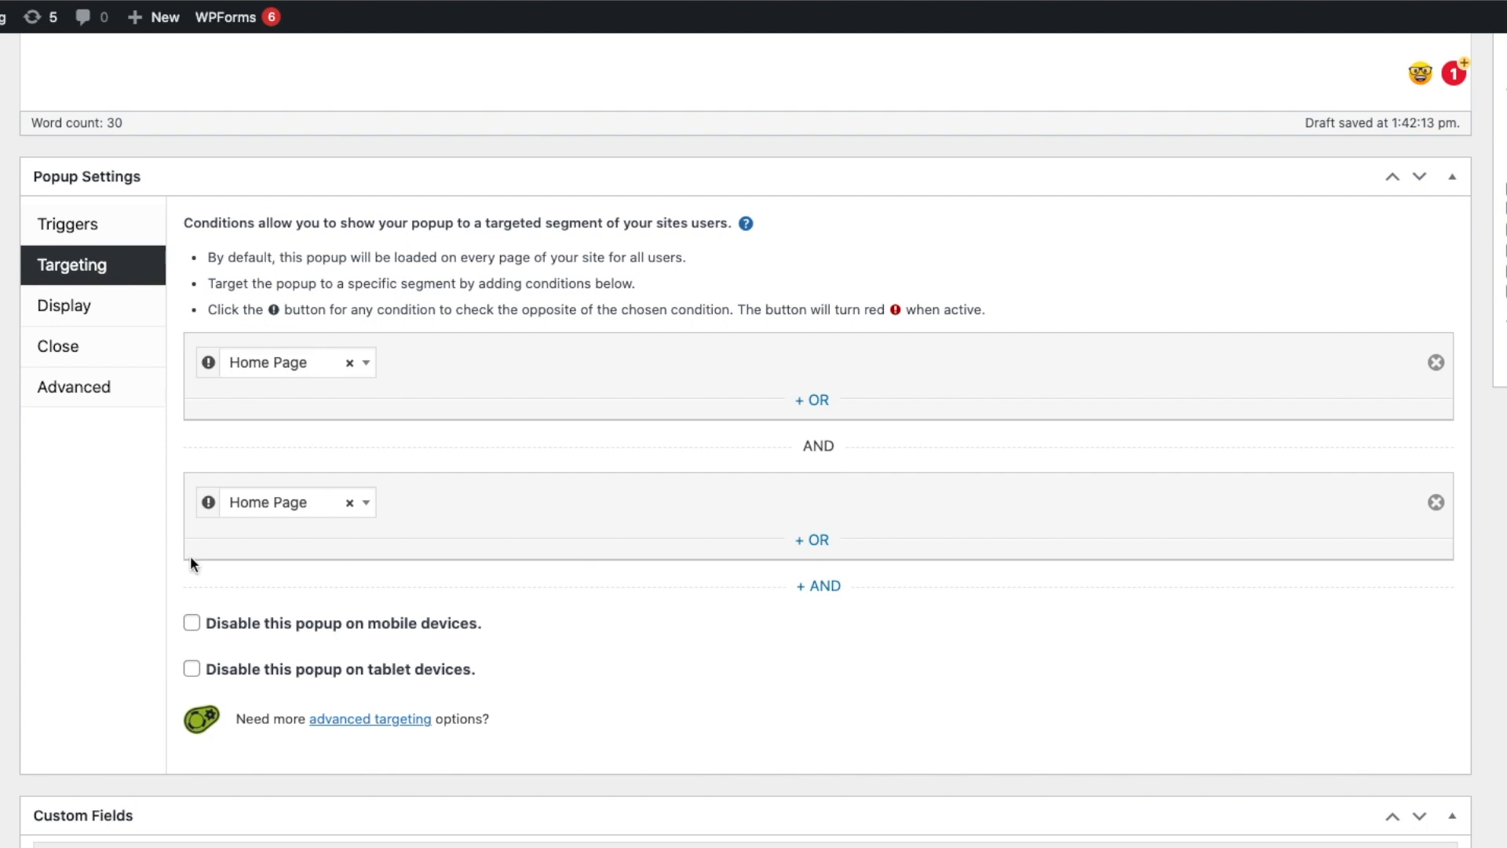
{"action": "left_click", "coordinate": [349, 503]}
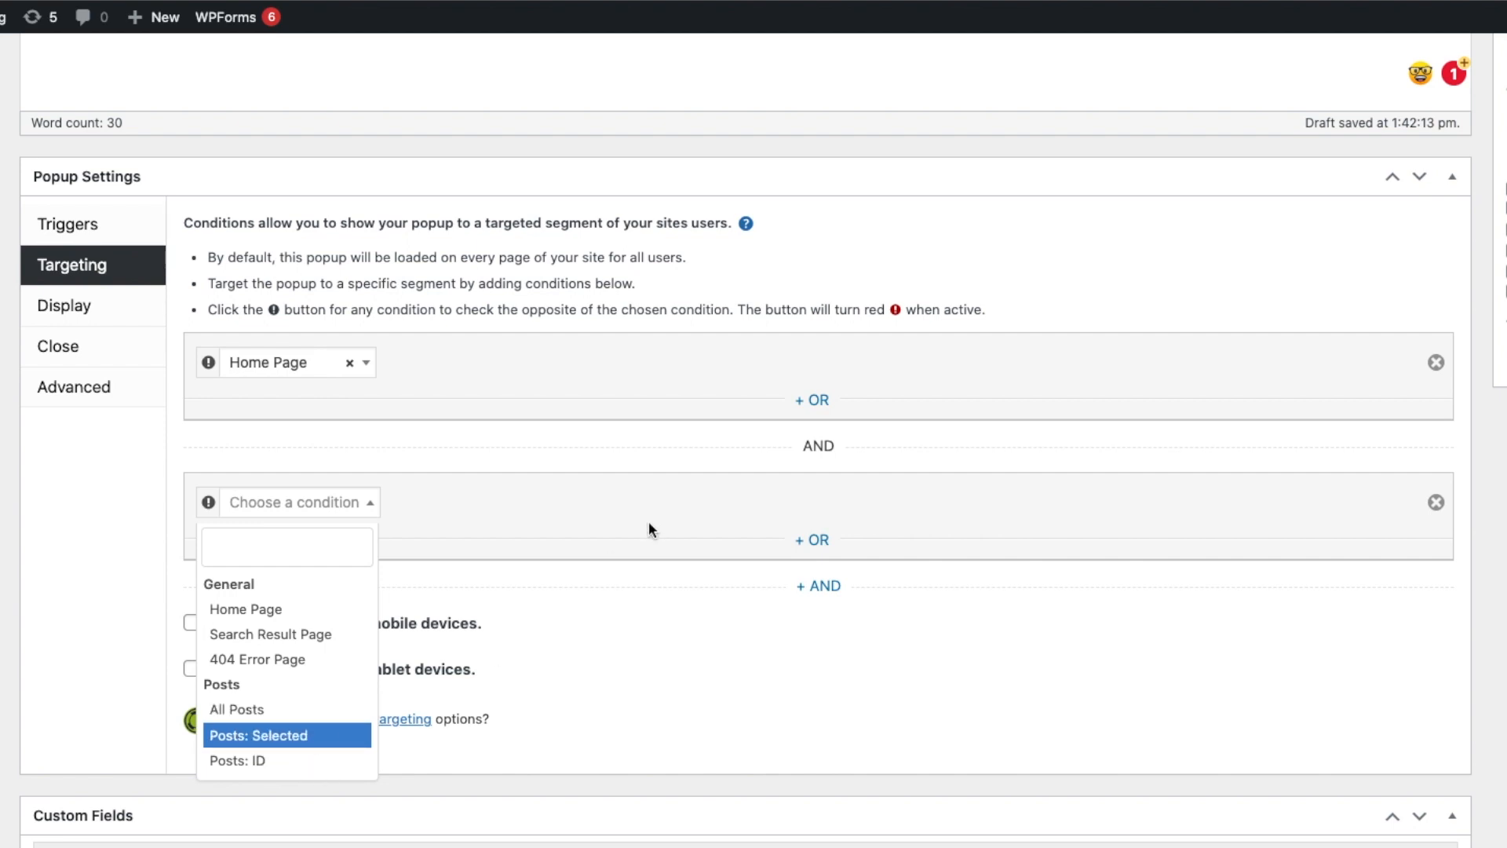
{"action": "left_click", "coordinate": [622, 509]}
{"action": "left_click", "coordinate": [1435, 502]}
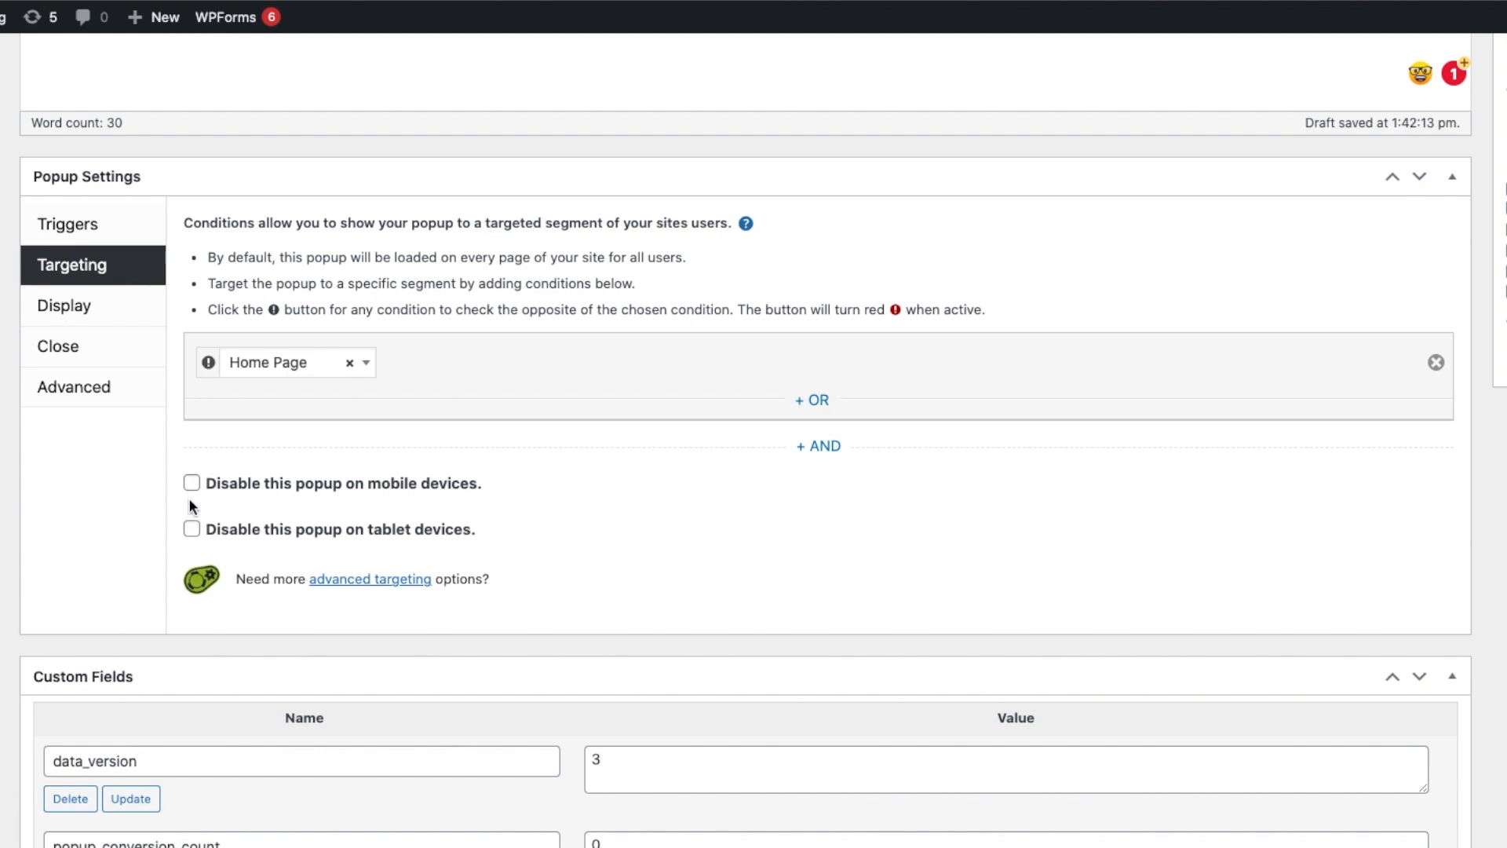
Apply the Center Popup display preset and keep the Cutting Edge popup theme.
{"action": "left_click", "coordinate": [118, 302]}
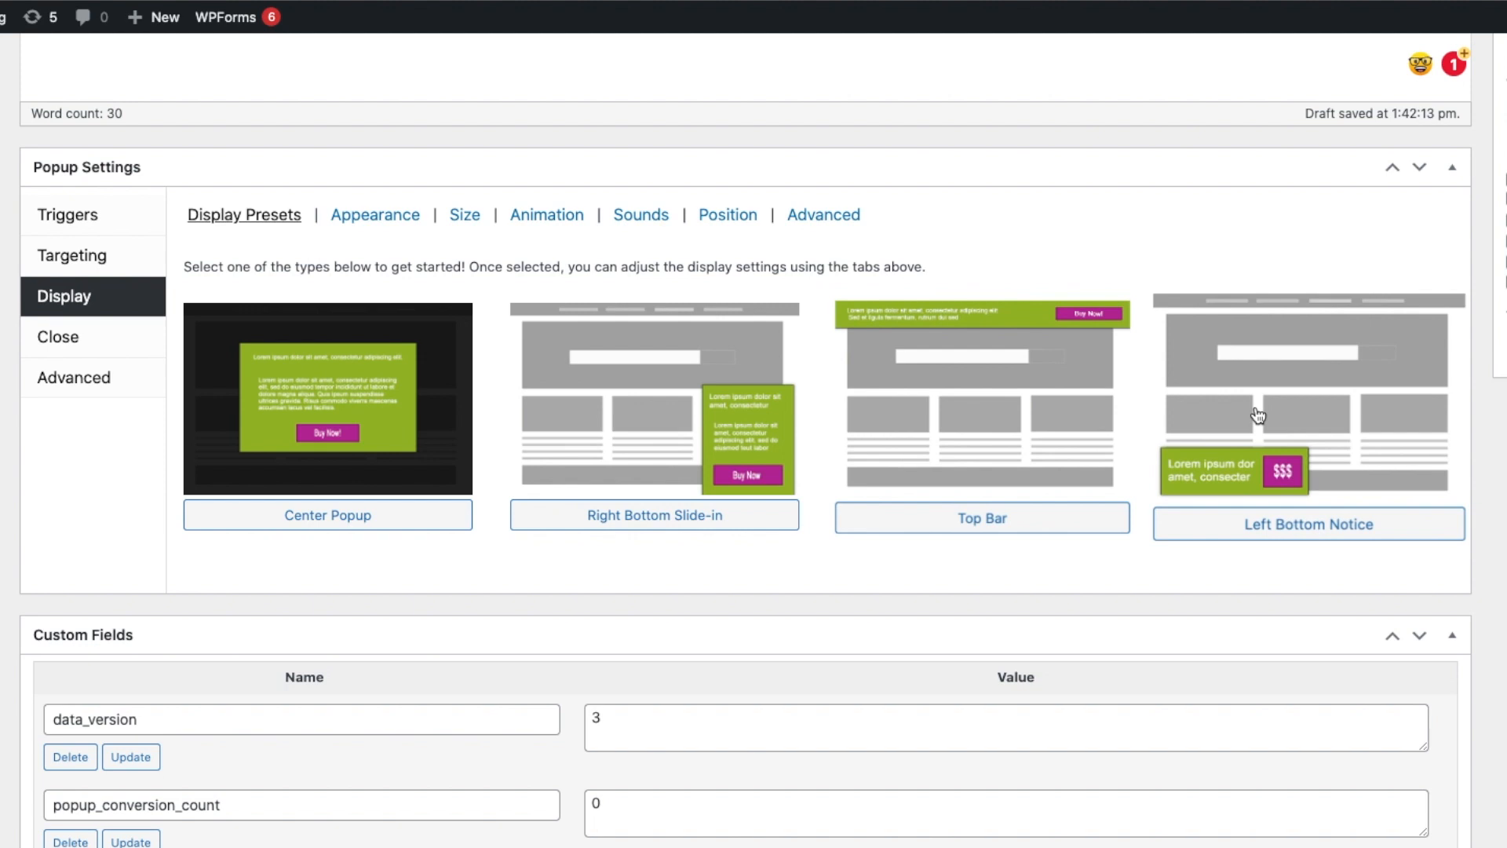
{"action": "left_click", "coordinate": [308, 534]}
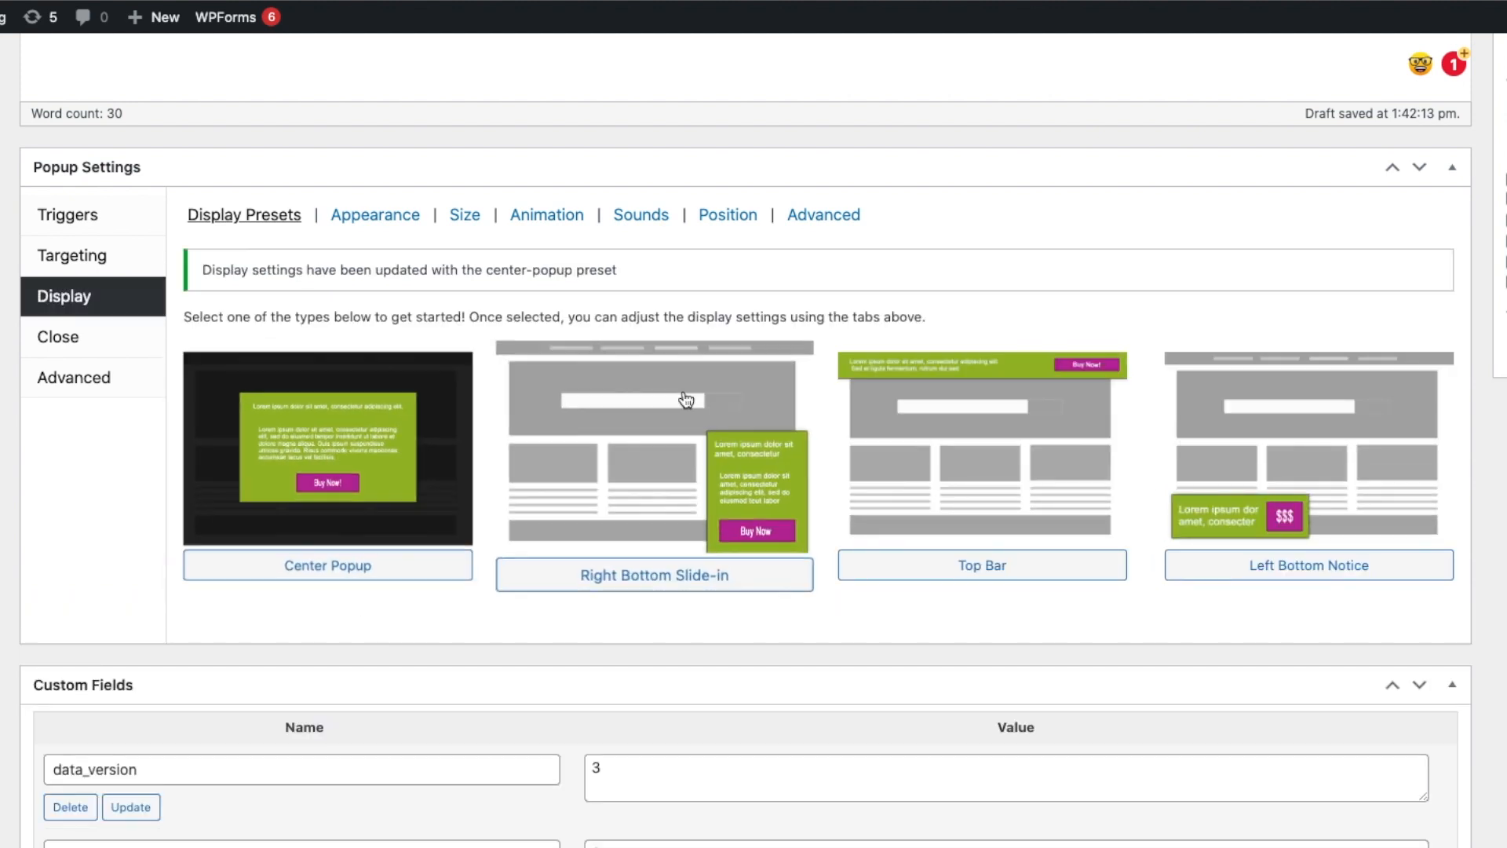
{"action": "left_click", "coordinate": [375, 215]}
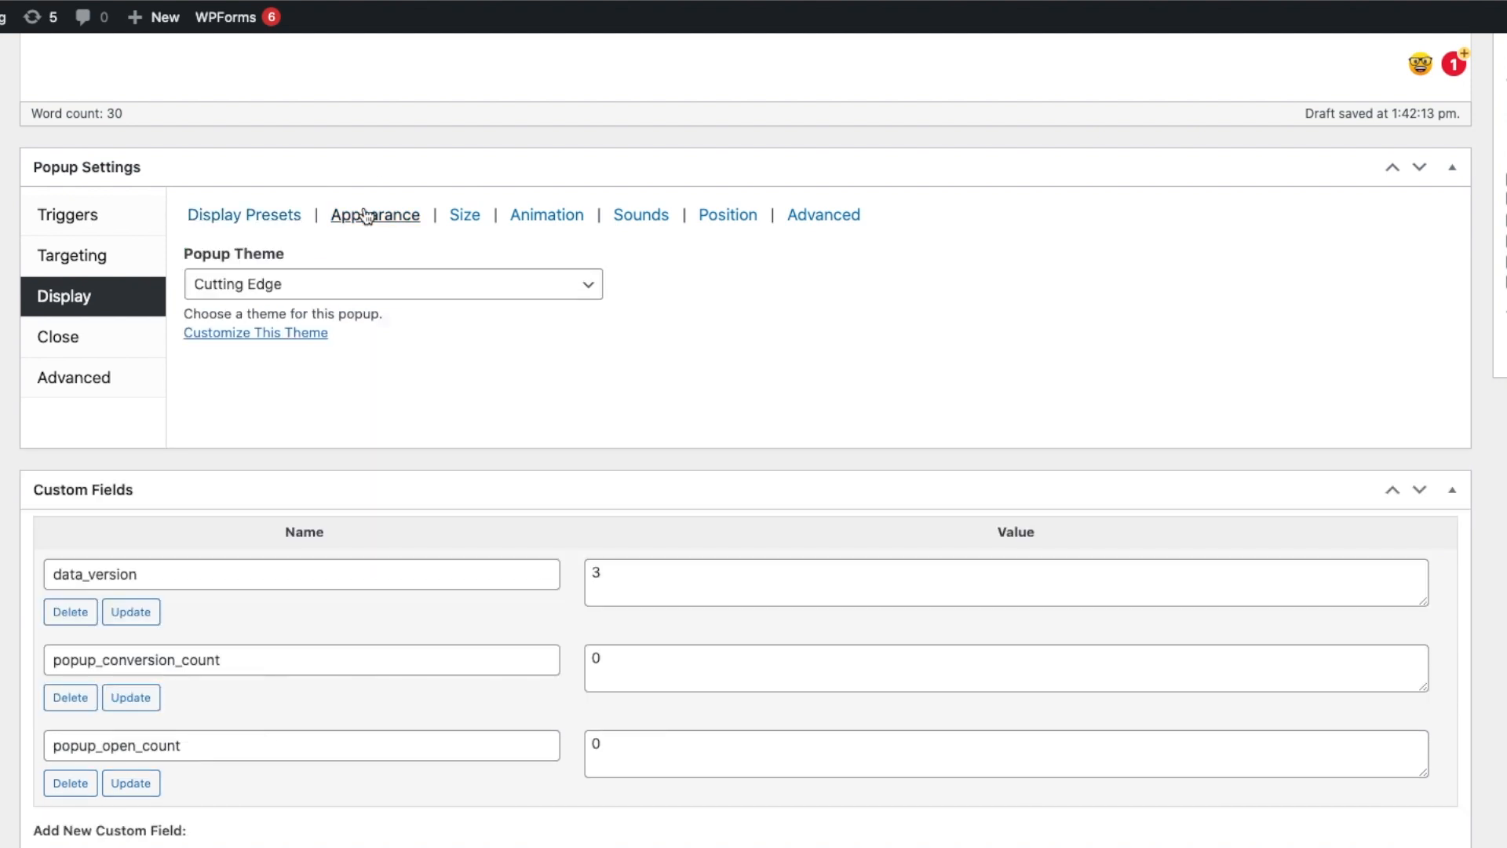
{"action": "left_click", "coordinate": [248, 295]}
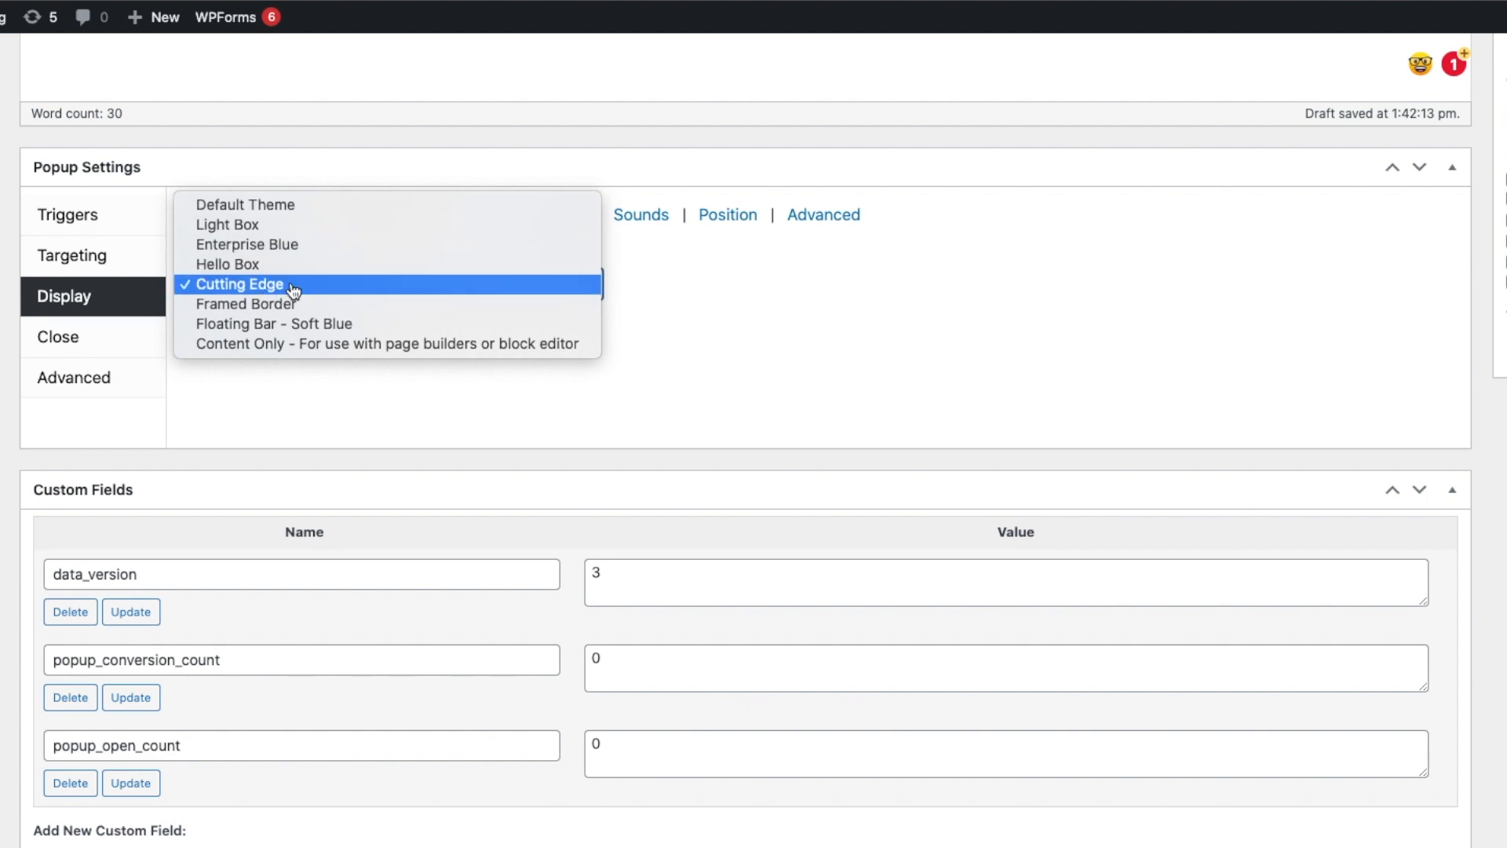
{"action": "left_click", "coordinate": [266, 289]}
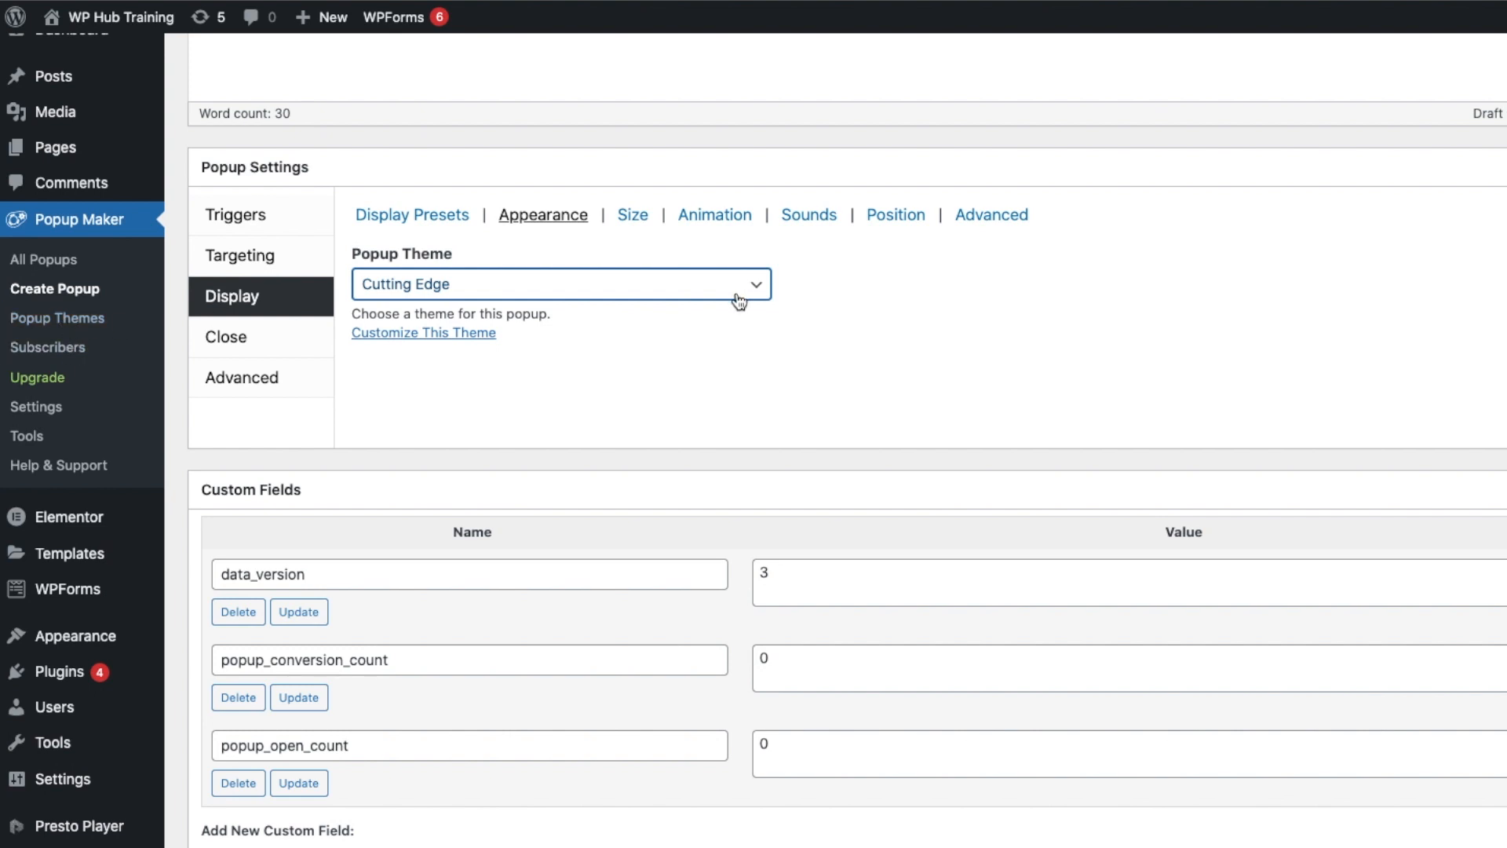
Review the popup's size, animation type and opening sound options.
{"action": "left_click", "coordinate": [633, 215]}
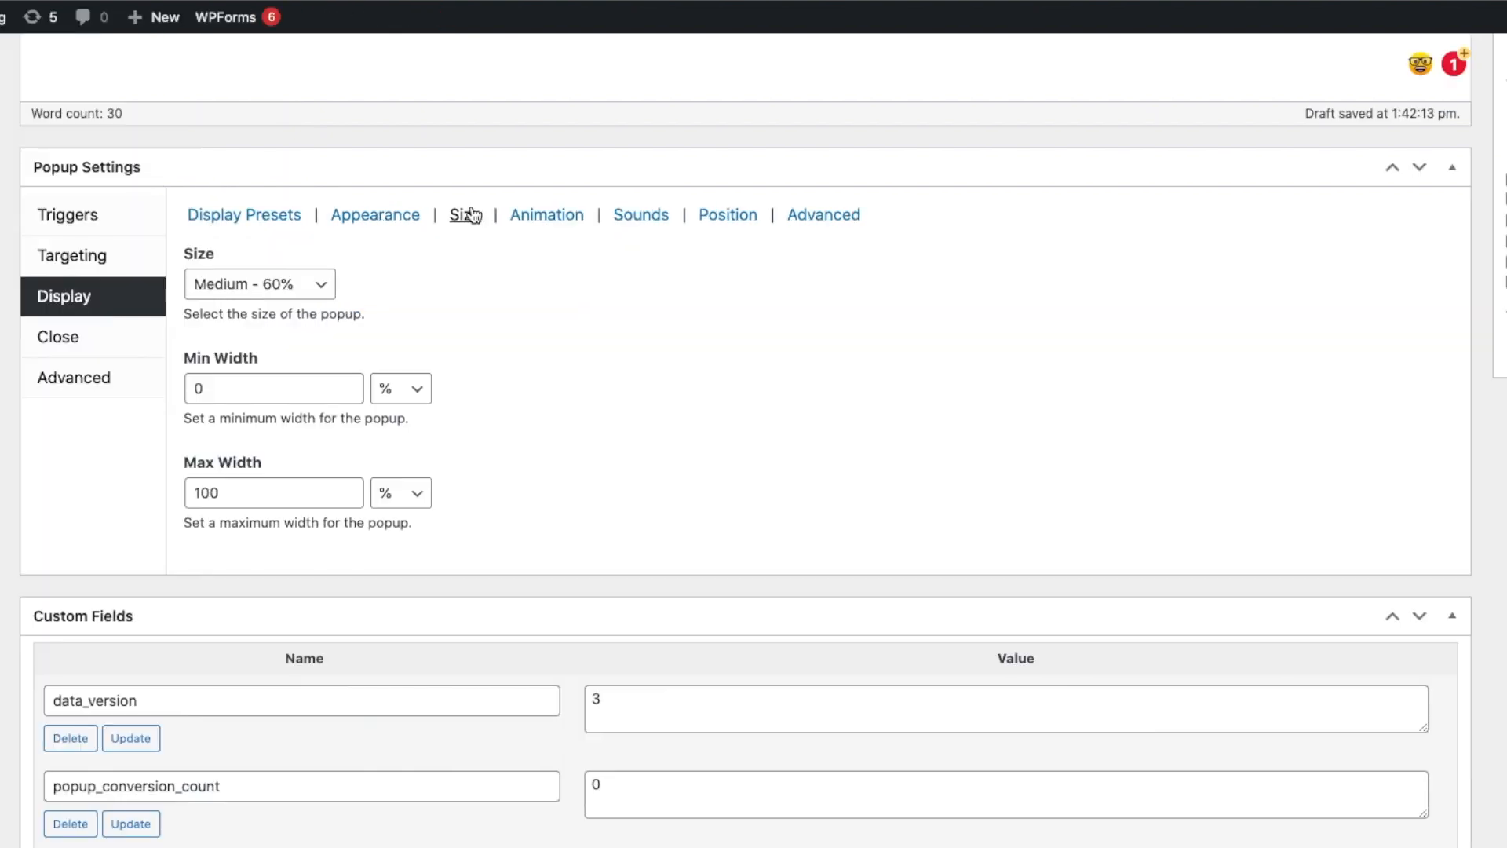
{"action": "left_click", "coordinate": [255, 287]}
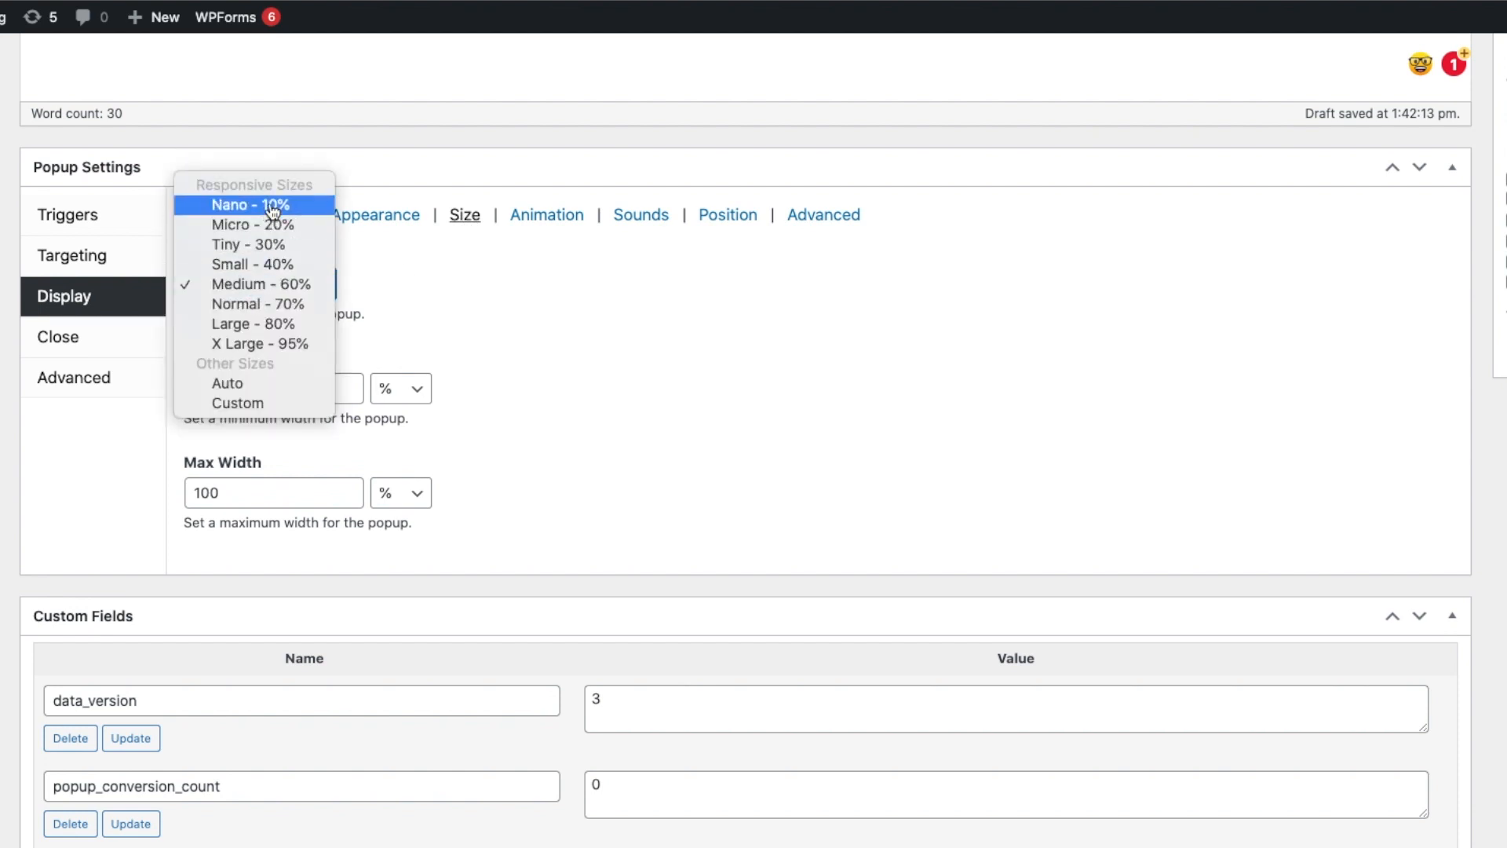
{"action": "left_click", "coordinate": [523, 308]}
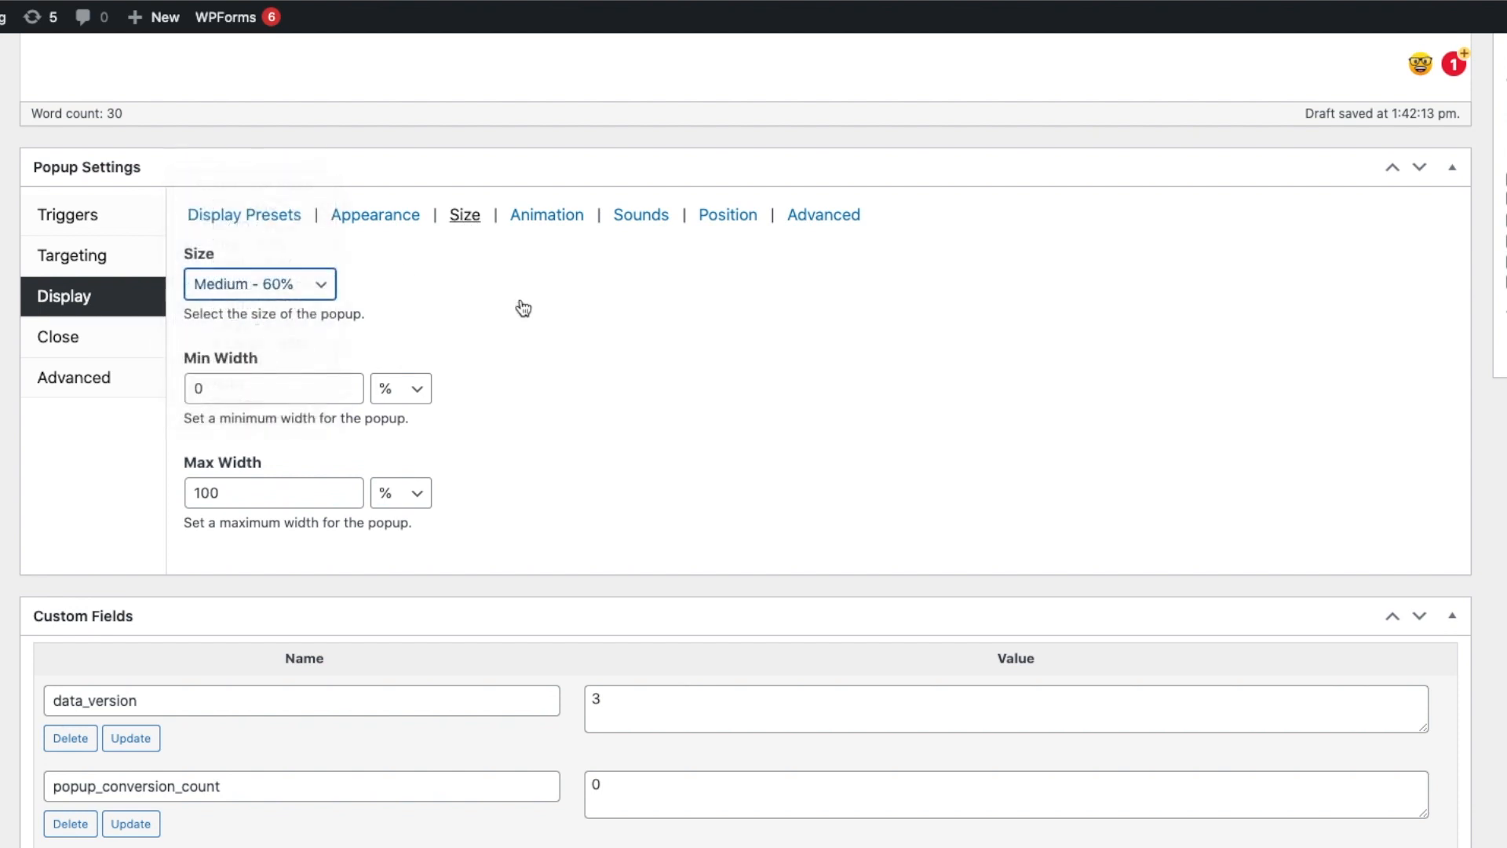
{"action": "left_click", "coordinate": [565, 225]}
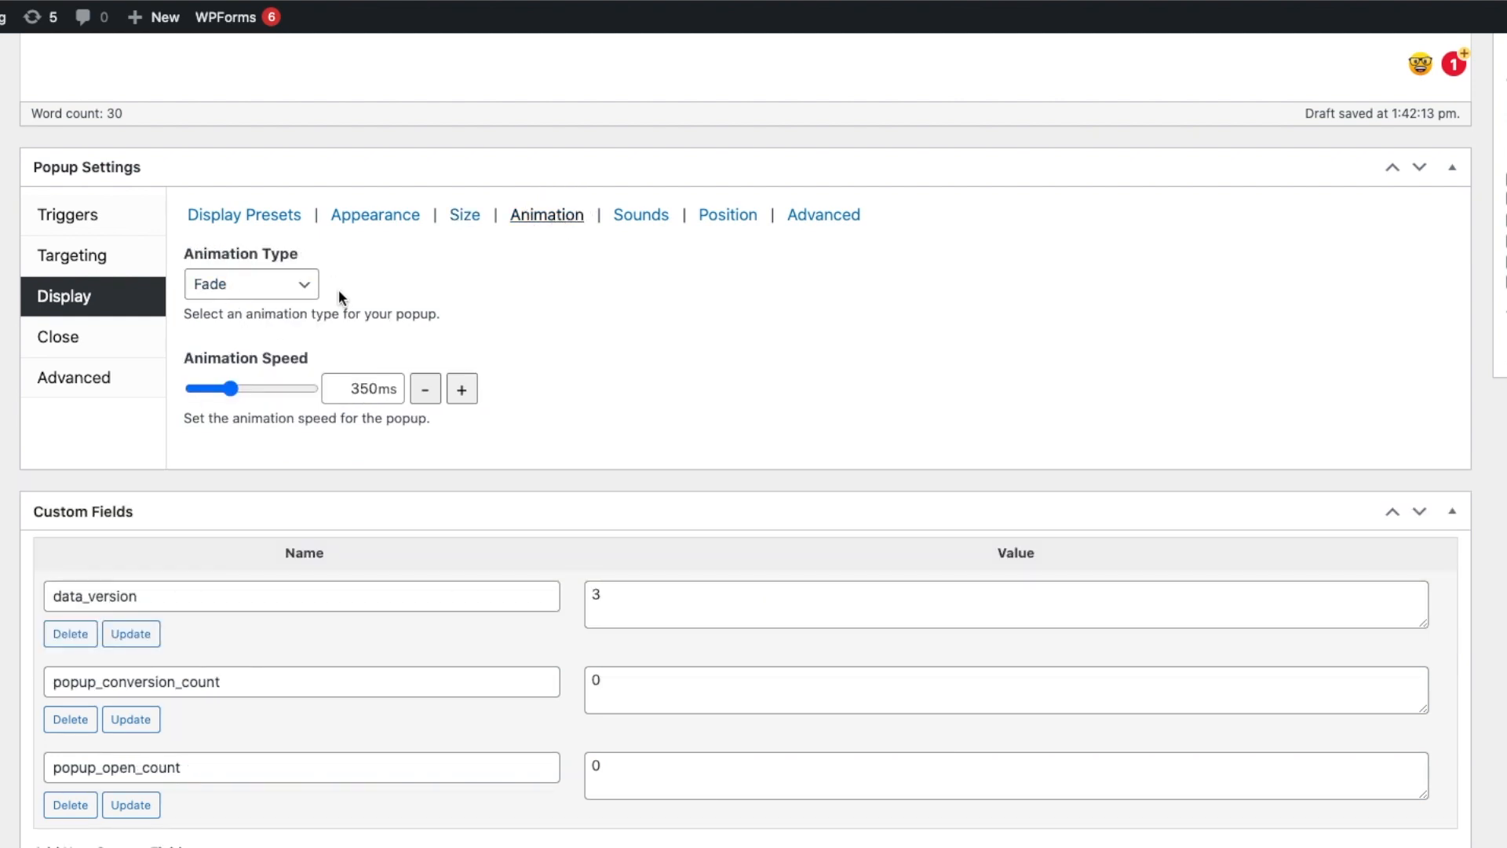
{"action": "left_click", "coordinate": [310, 286]}
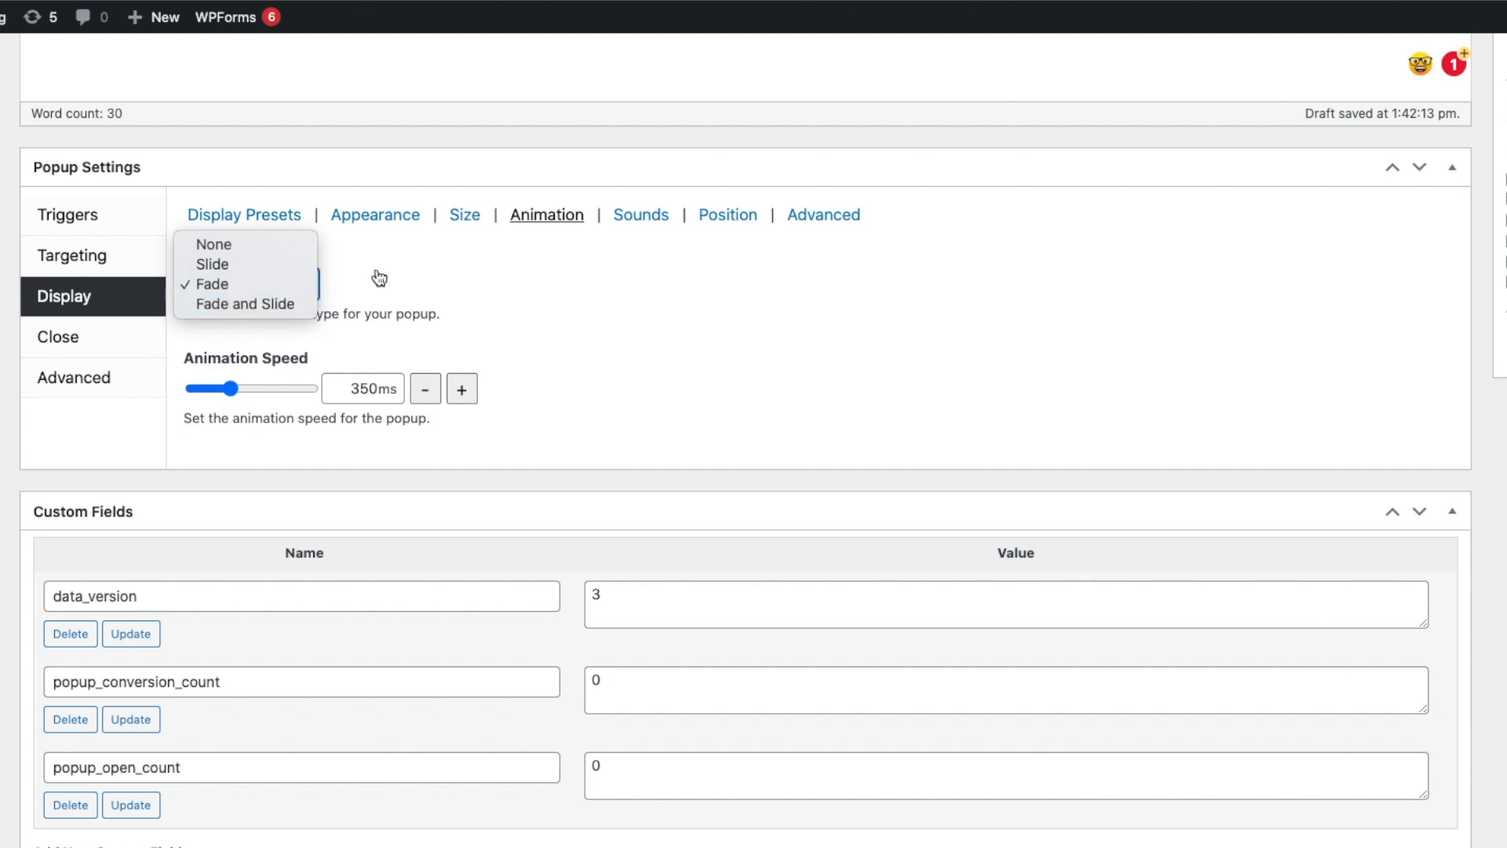
{"action": "left_click", "coordinate": [547, 280]}
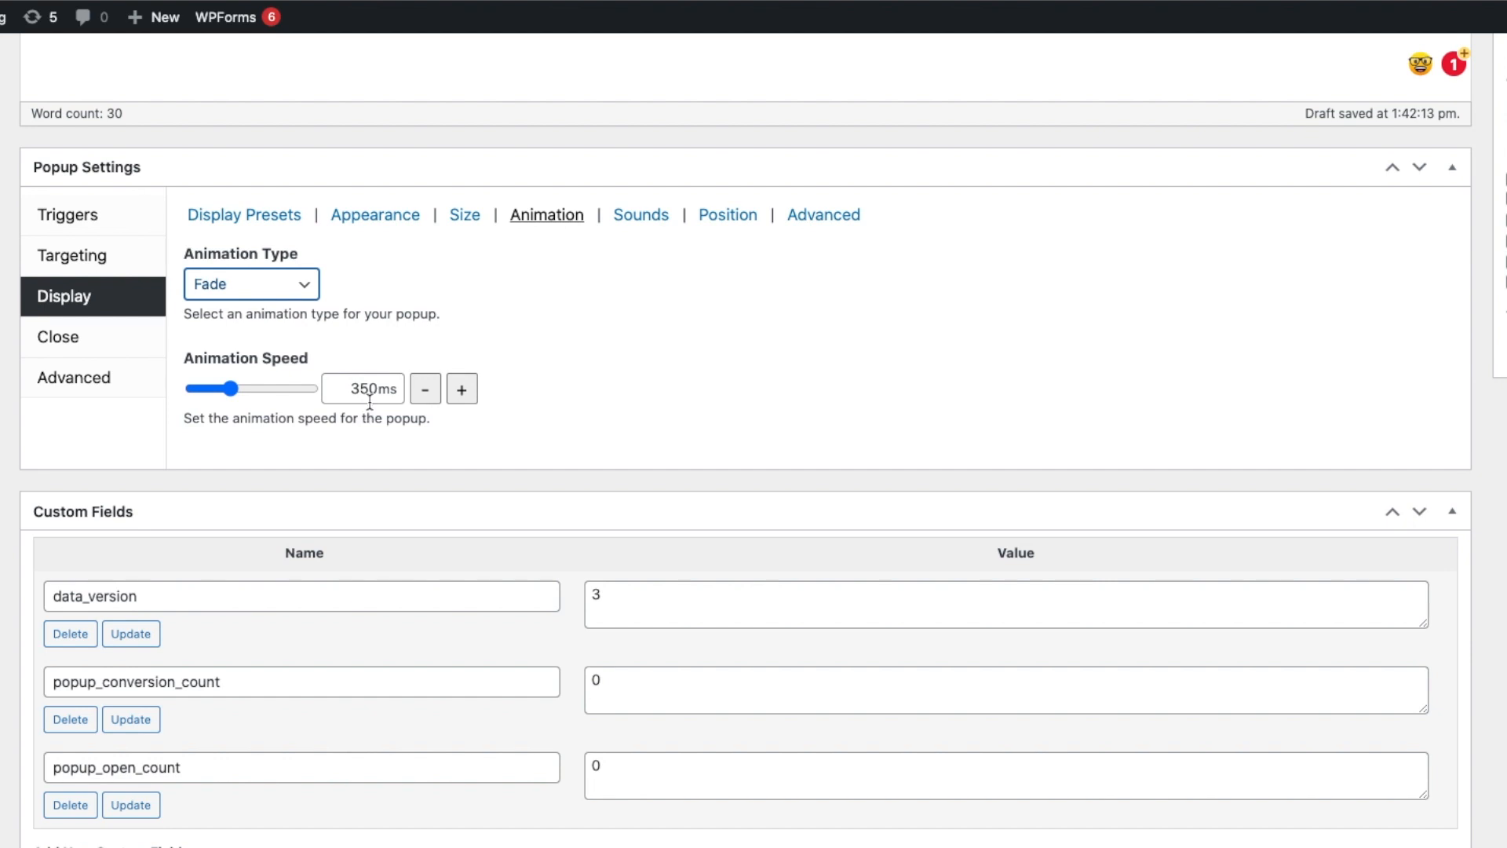
{"action": "left_click", "coordinate": [645, 219]}
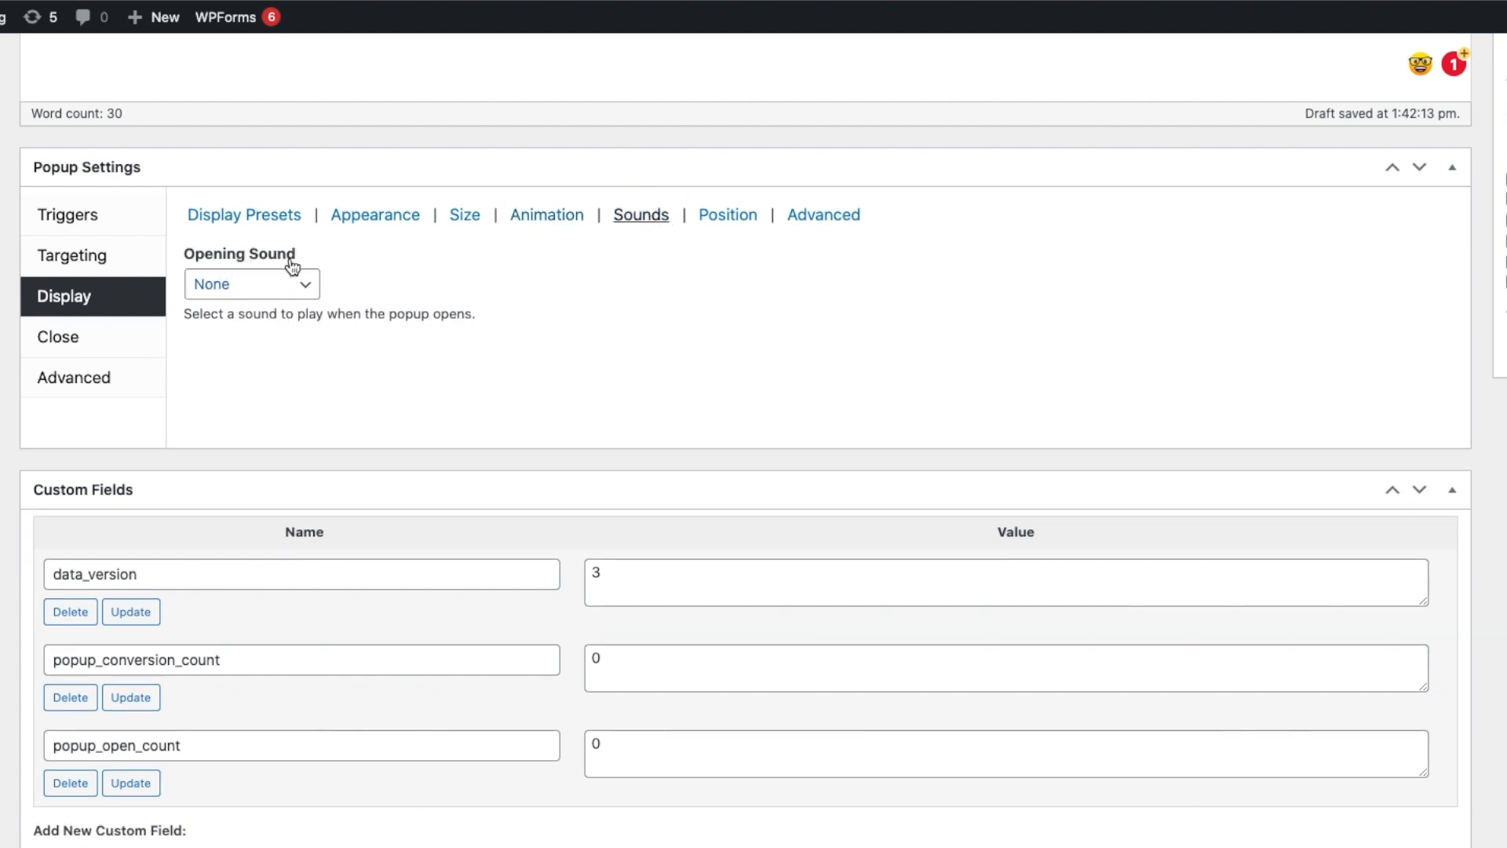
{"action": "left_click", "coordinate": [302, 285]}
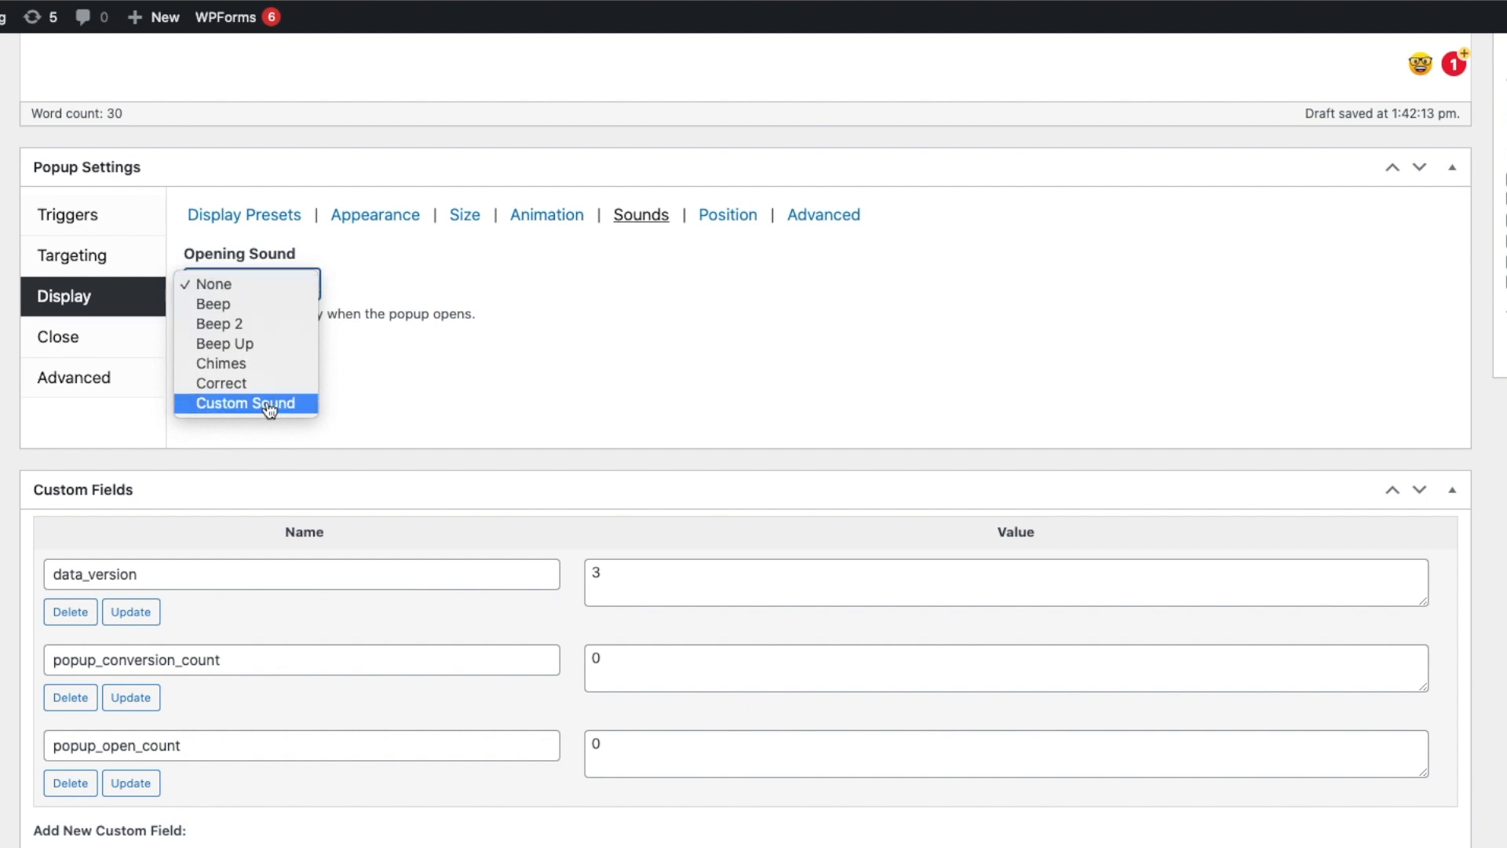
{"action": "left_click", "coordinate": [600, 284]}
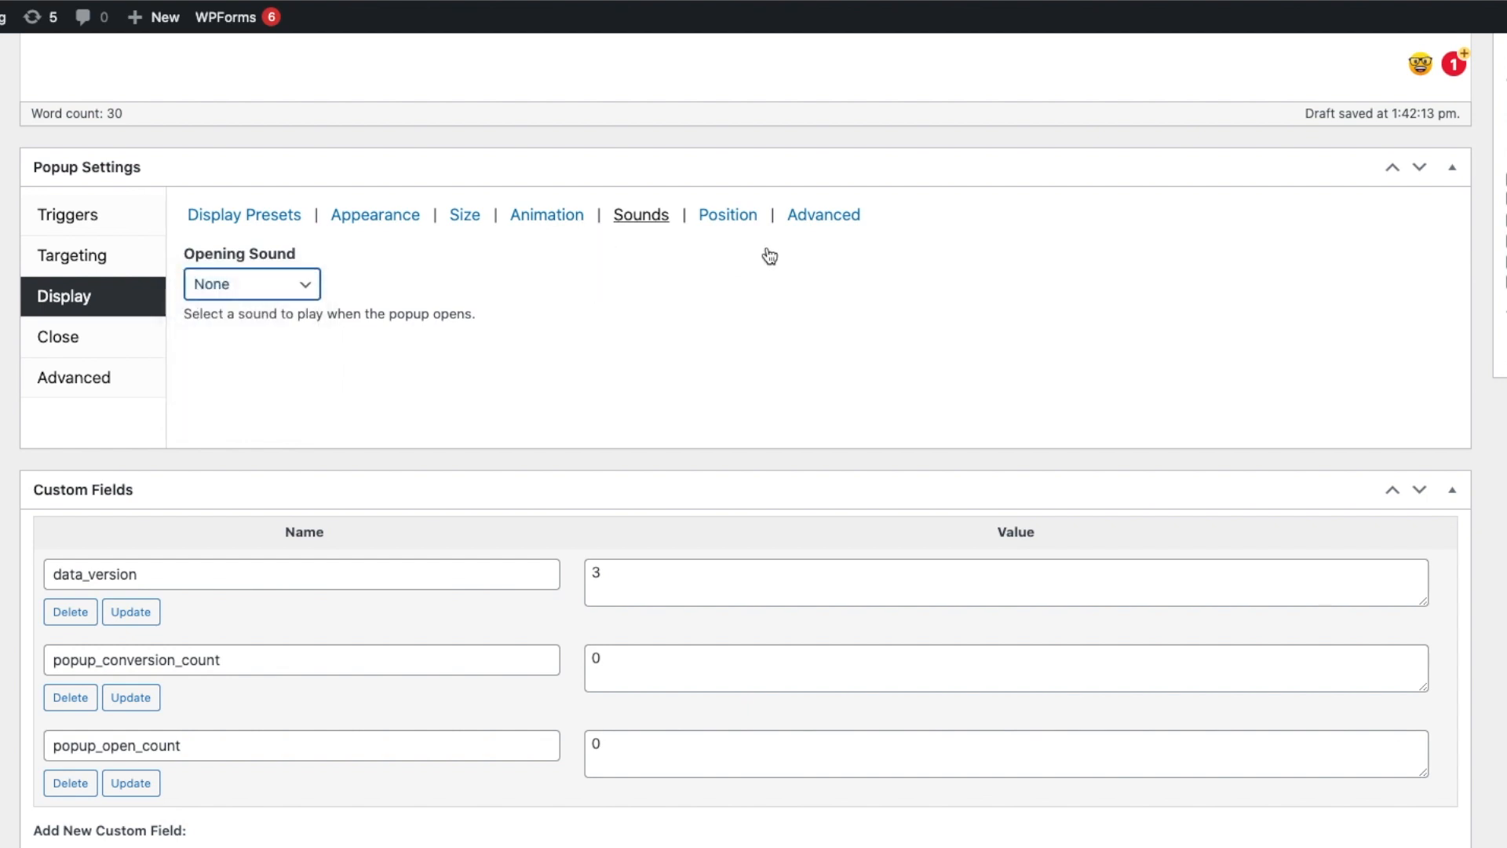
Review the popup's Position and Advanced display options.
{"action": "left_click", "coordinate": [713, 227]}
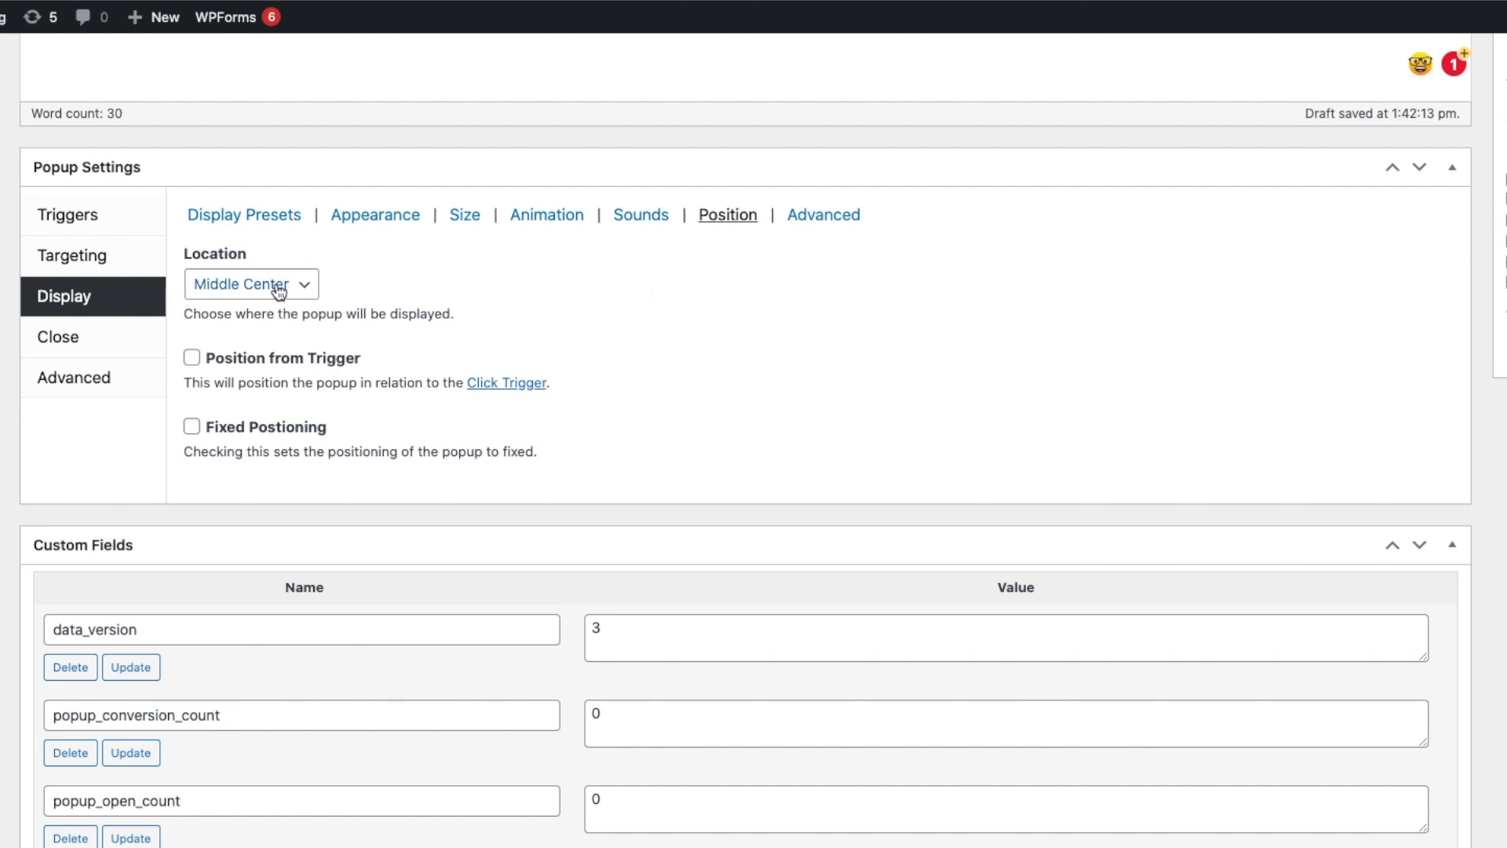
{"action": "left_click", "coordinate": [823, 217]}
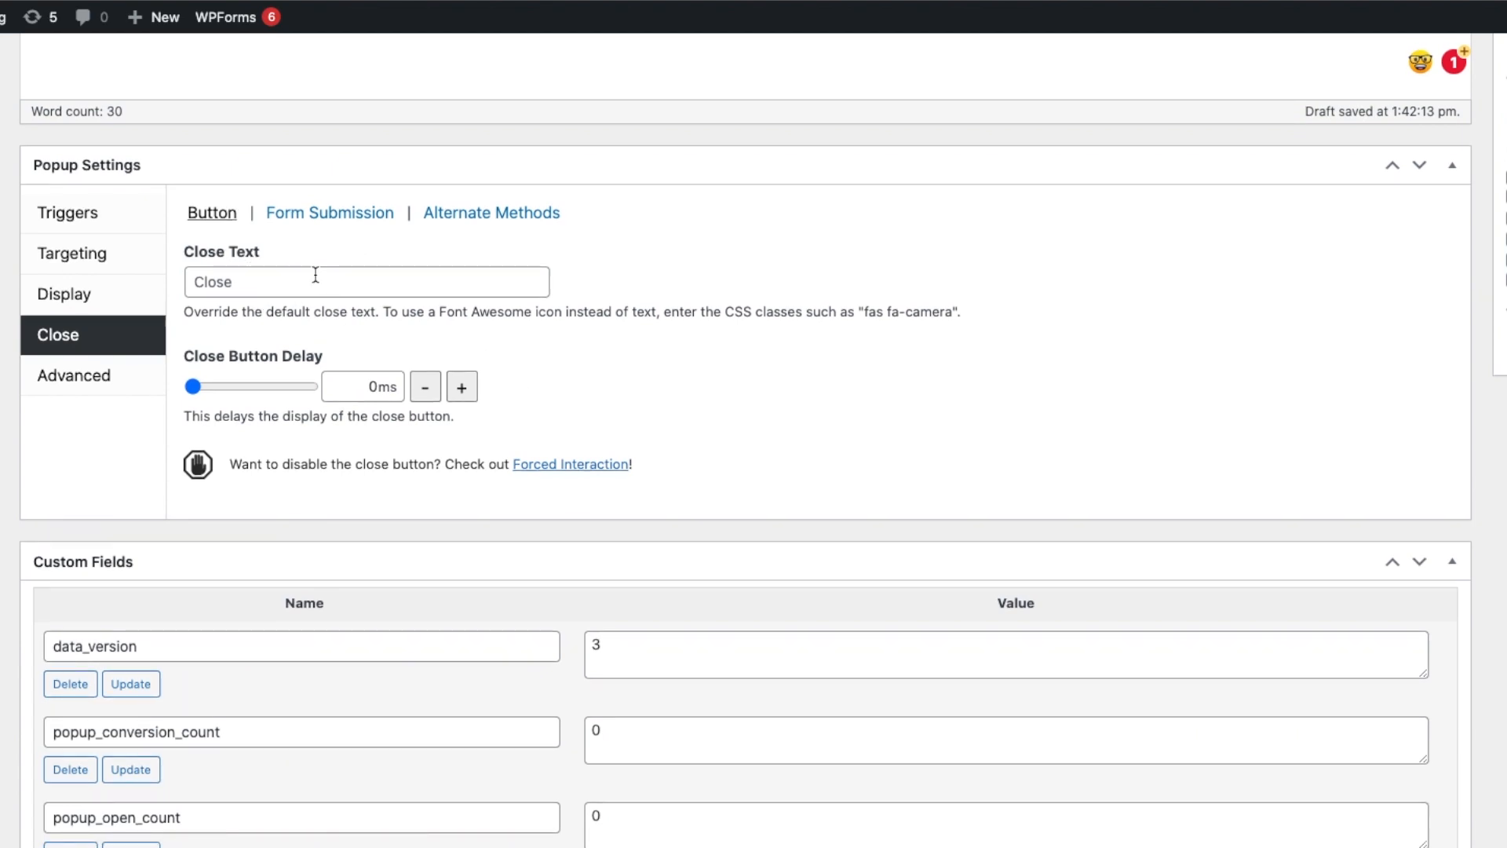
Set the close button delay to 2000 ms and enable Close on Form Submission.
{"action": "left_click_drag", "start_coordinate": [193, 386], "coordinate": [271, 387]}
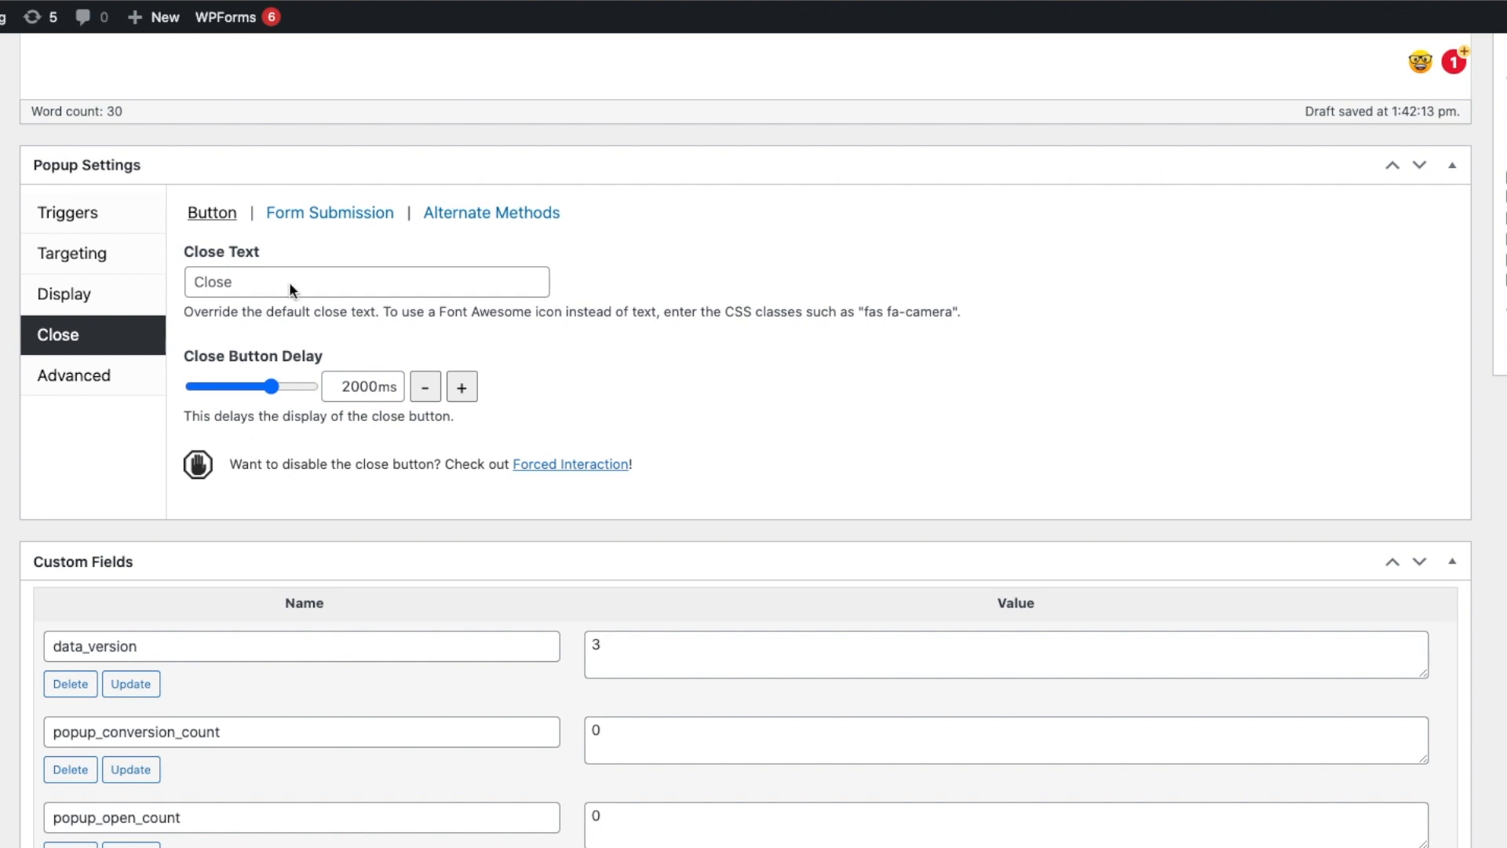
{"action": "left_click", "coordinate": [322, 217]}
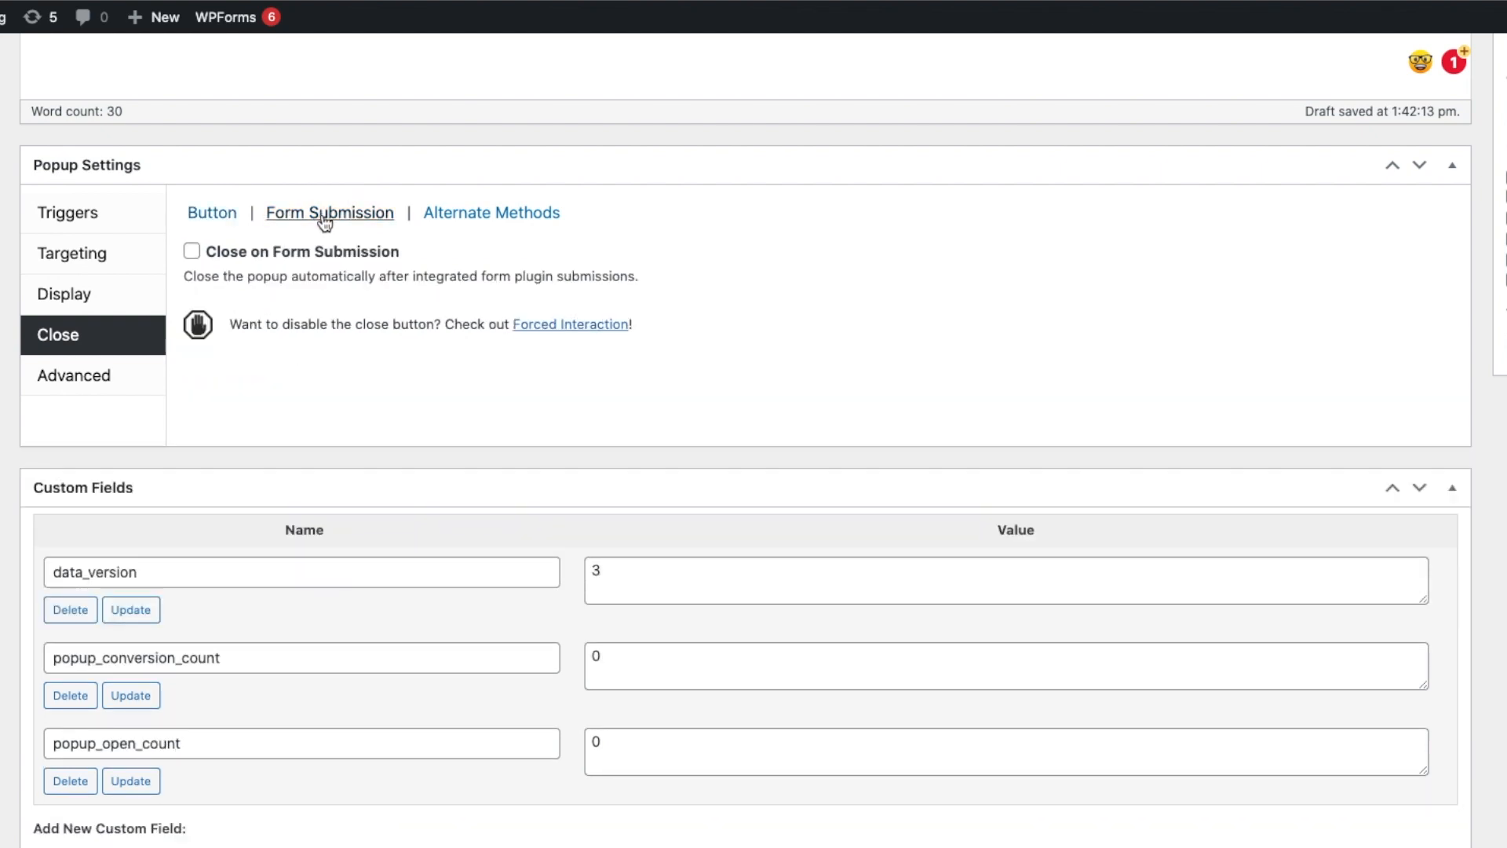
{"action": "left_click", "coordinate": [192, 252]}
Open the Cutting Edge theme from the Popup Themes list for editing.
{"action": "left_click", "coordinate": [199, 352]}
{"action": "mouse_move", "coordinate": [201, 355]}
{"action": "left_mouse_down"}
{"action": "mouse_move", "coordinate": [242, 354]}
{"action": "mouse_move", "coordinate": [229, 354]}
{"action": "left_mouse_up"}
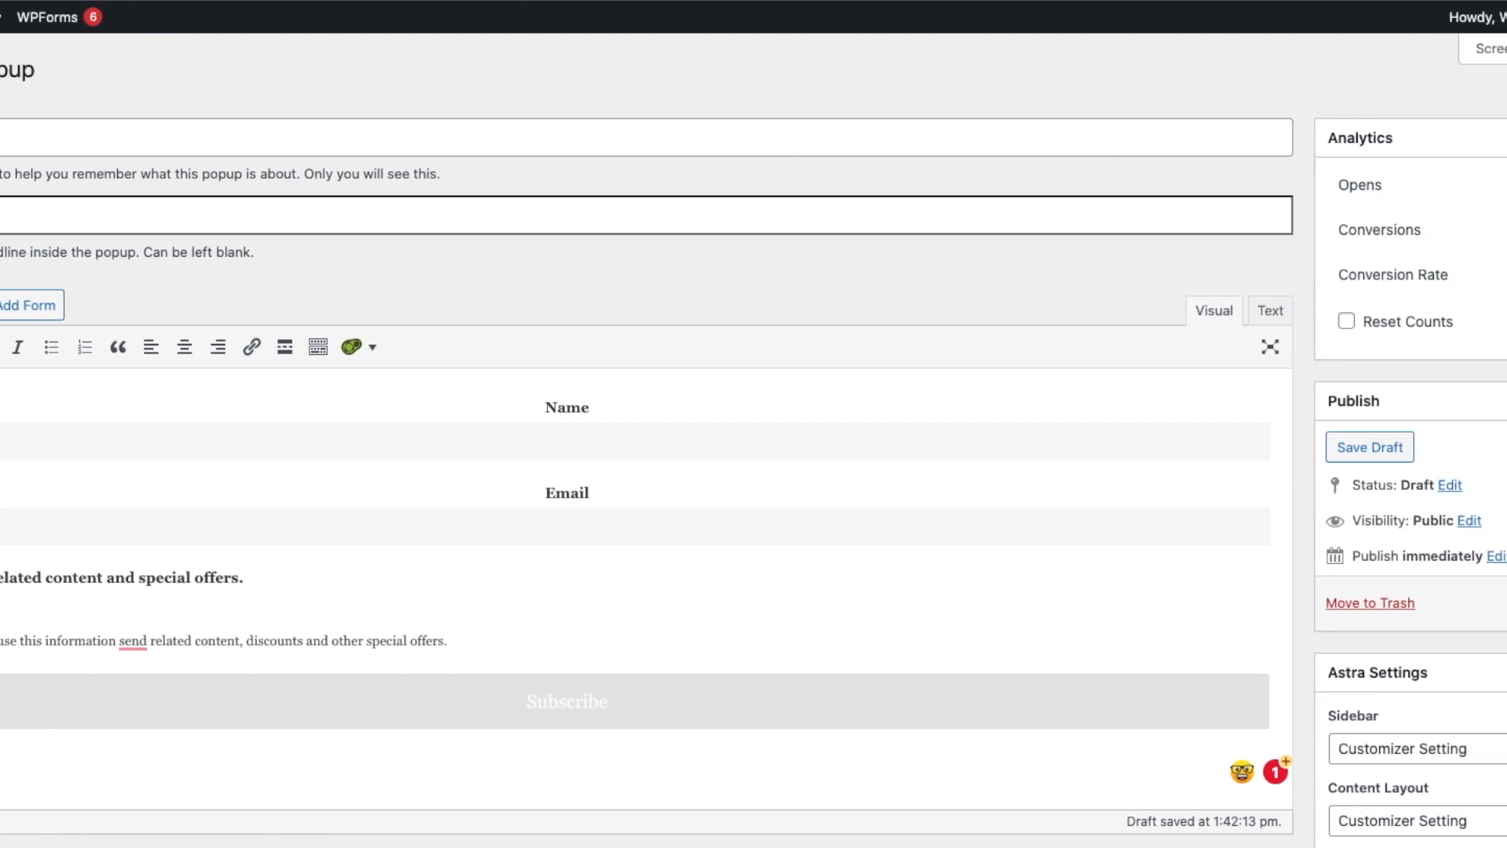
{"action": "left_click", "coordinate": [1451, 604]}
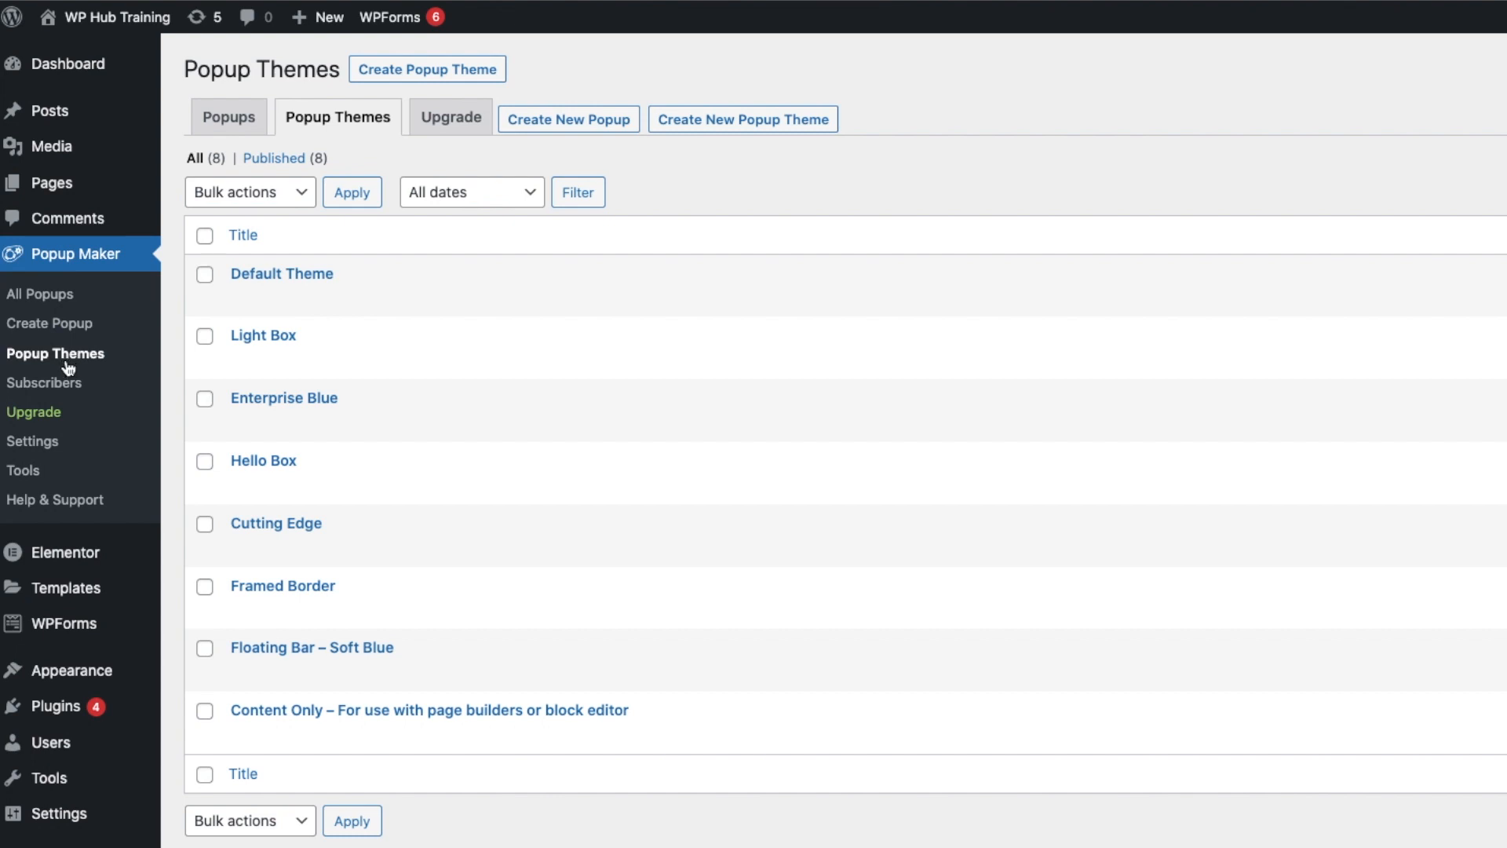
{"action": "mouse_move", "coordinate": [286, 531]}
{"action": "left_click", "coordinate": [241, 549]}
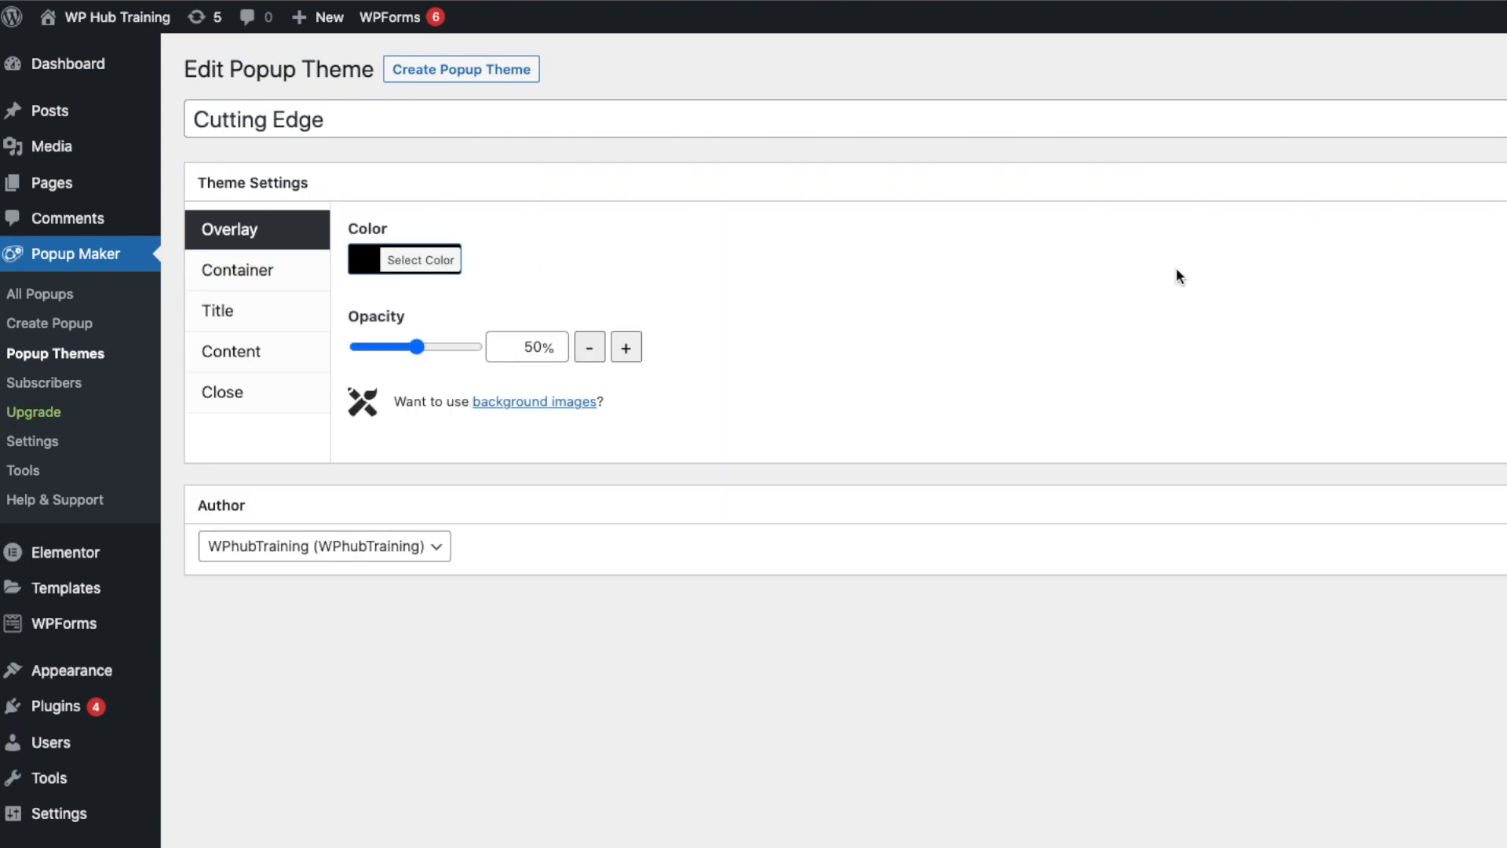
Set the theme's overlay color to red (#dd3333).
{"action": "left_click", "coordinate": [440, 261]}
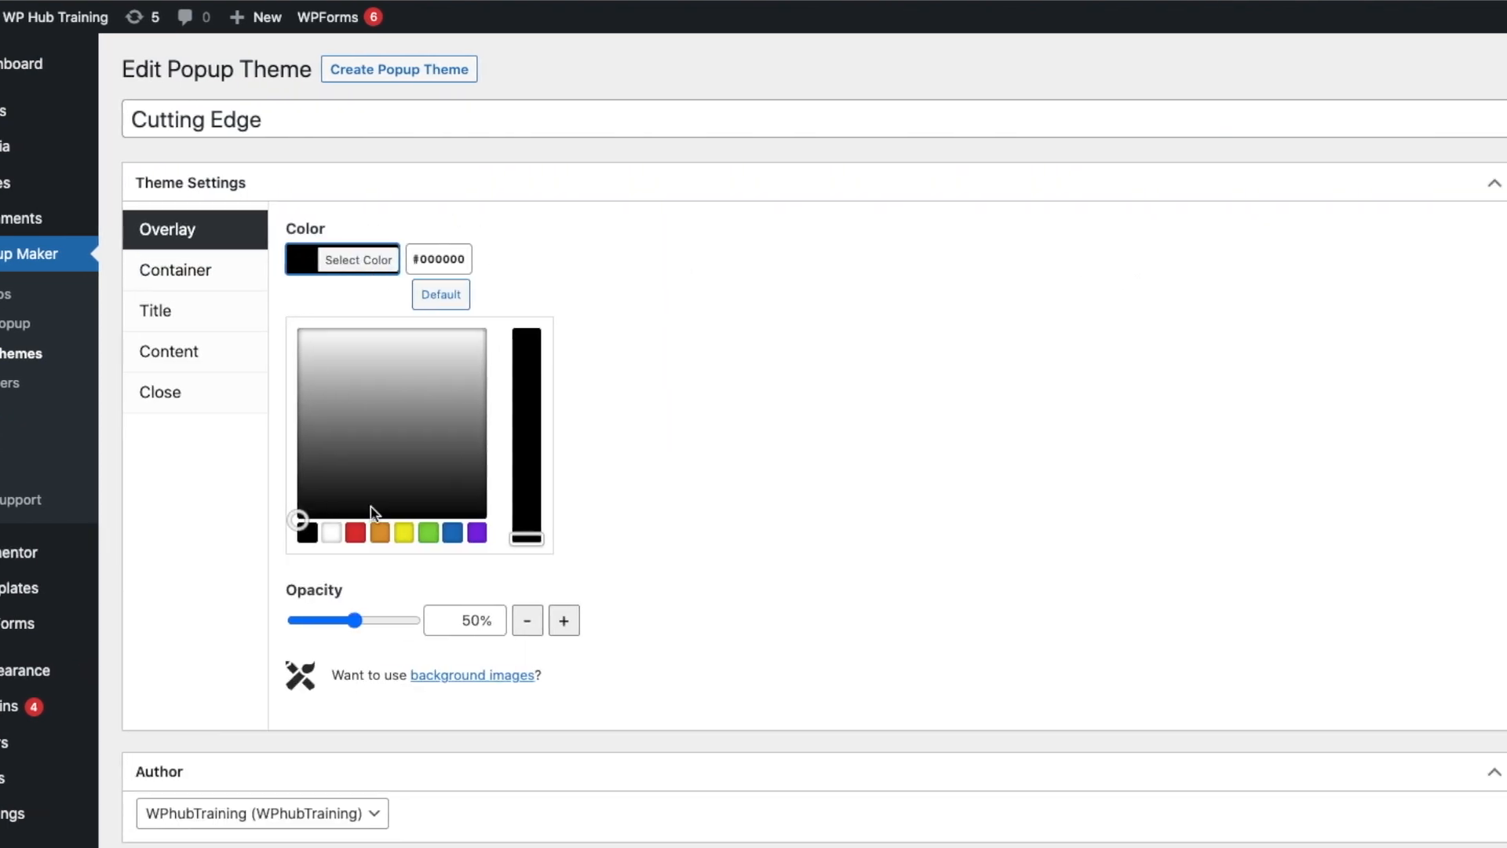
{"action": "left_click", "coordinate": [416, 537]}
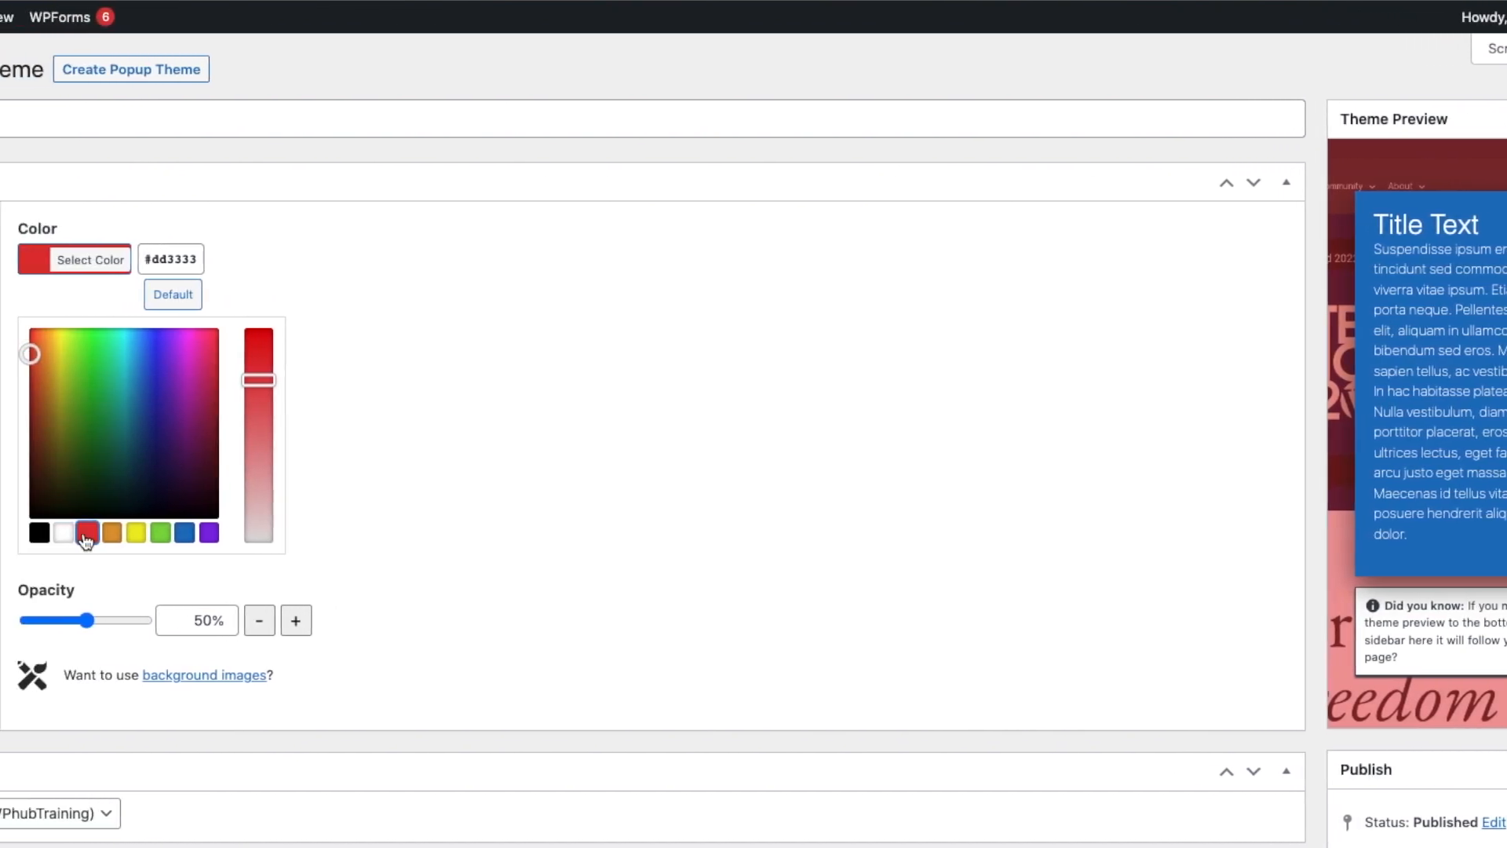
{"action": "mouse_move", "coordinate": [87, 620]}
{"action": "left_mouse_down"}
{"action": "mouse_move", "coordinate": [166, 625]}
{"action": "mouse_move", "coordinate": [87, 622]}
{"action": "left_mouse_up"}
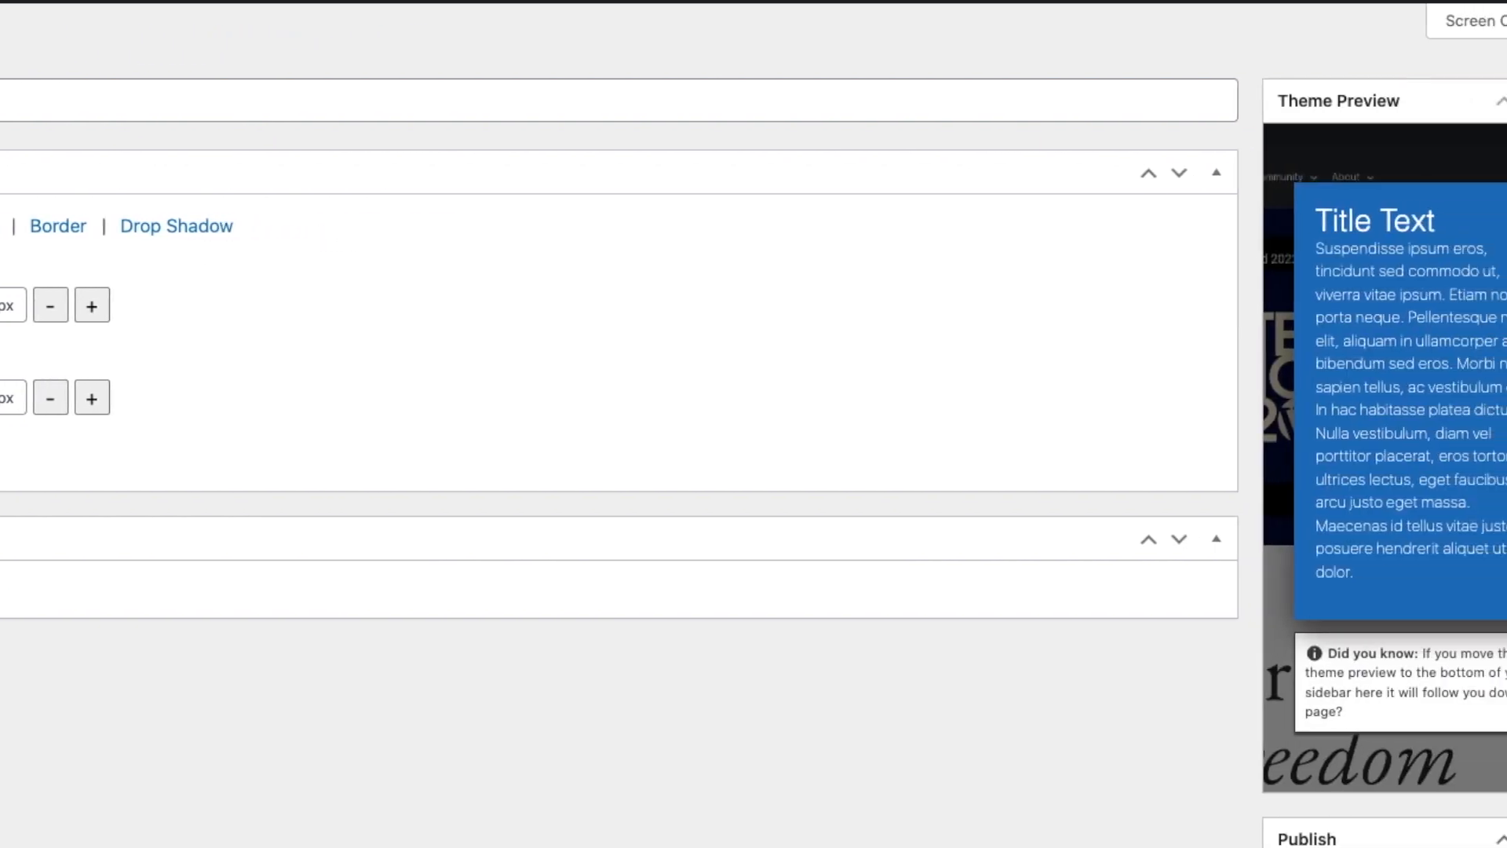
Set the container's border style to Solid.
{"action": "left_click", "coordinate": [63, 229]}
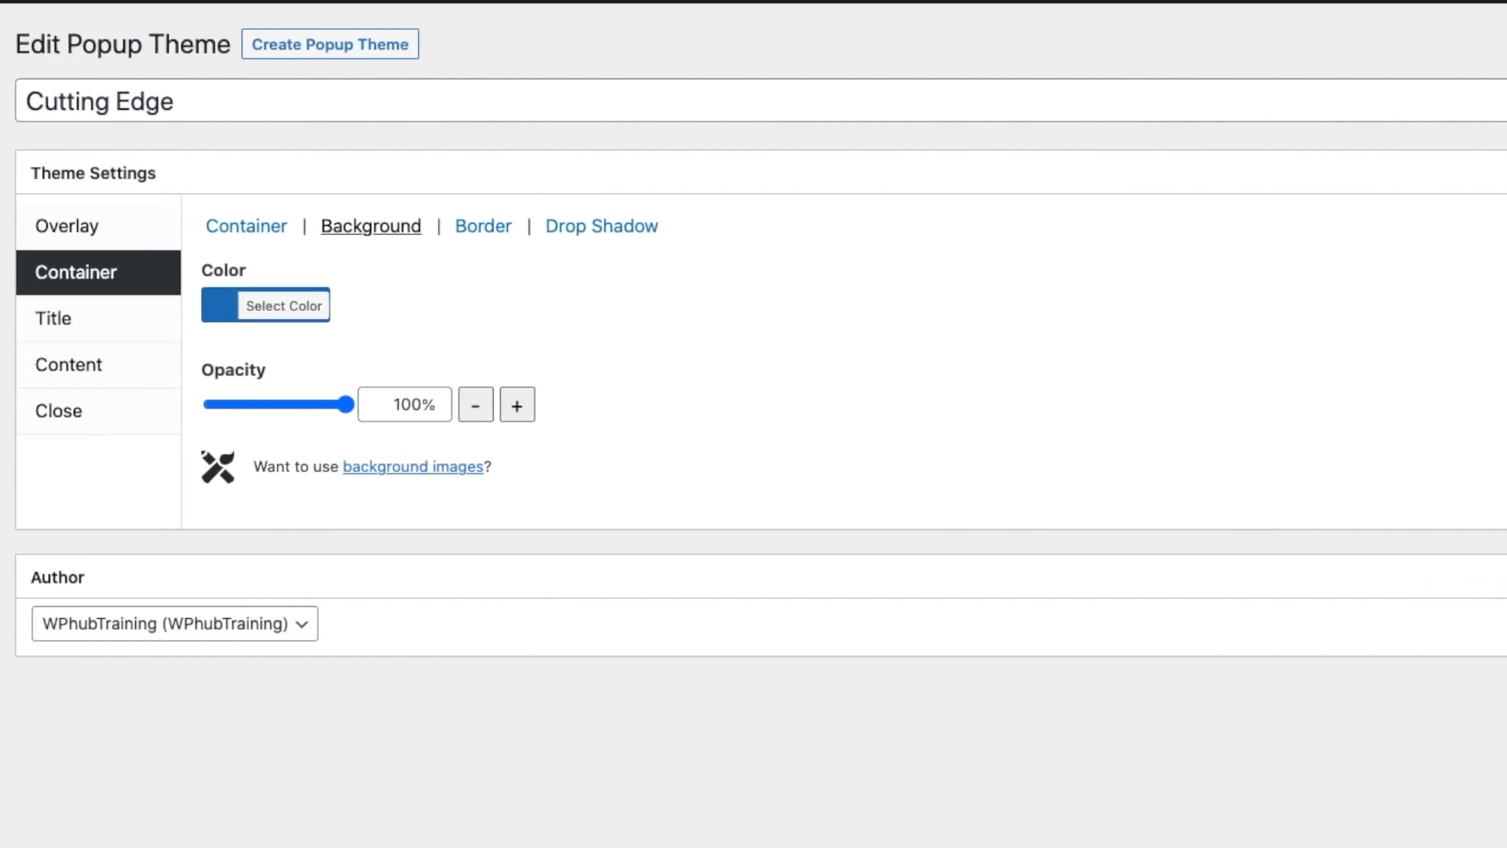
{"action": "left_click", "coordinate": [484, 228]}
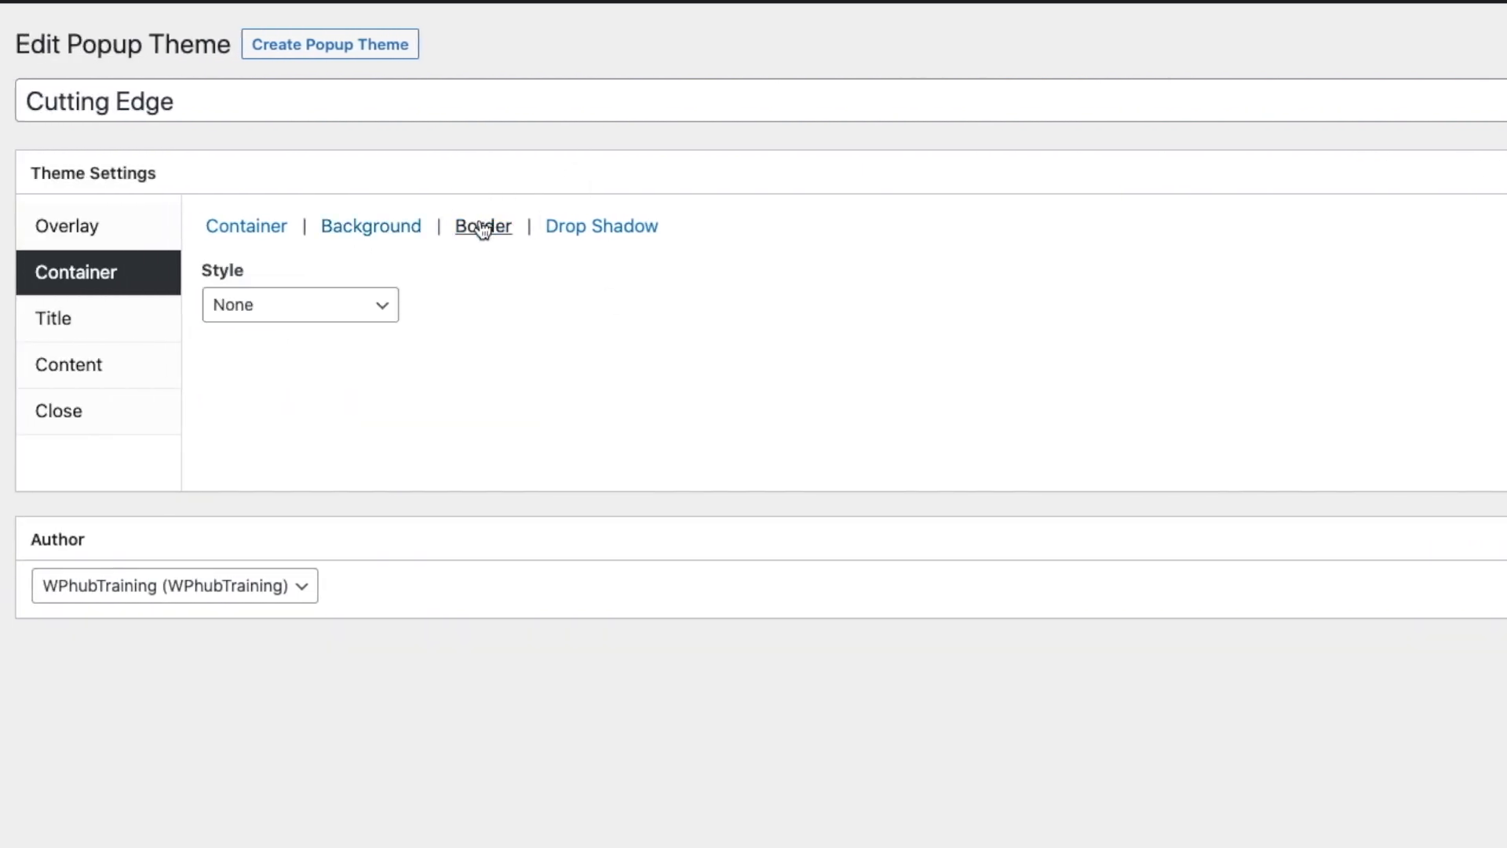
{"action": "left_click", "coordinate": [324, 310]}
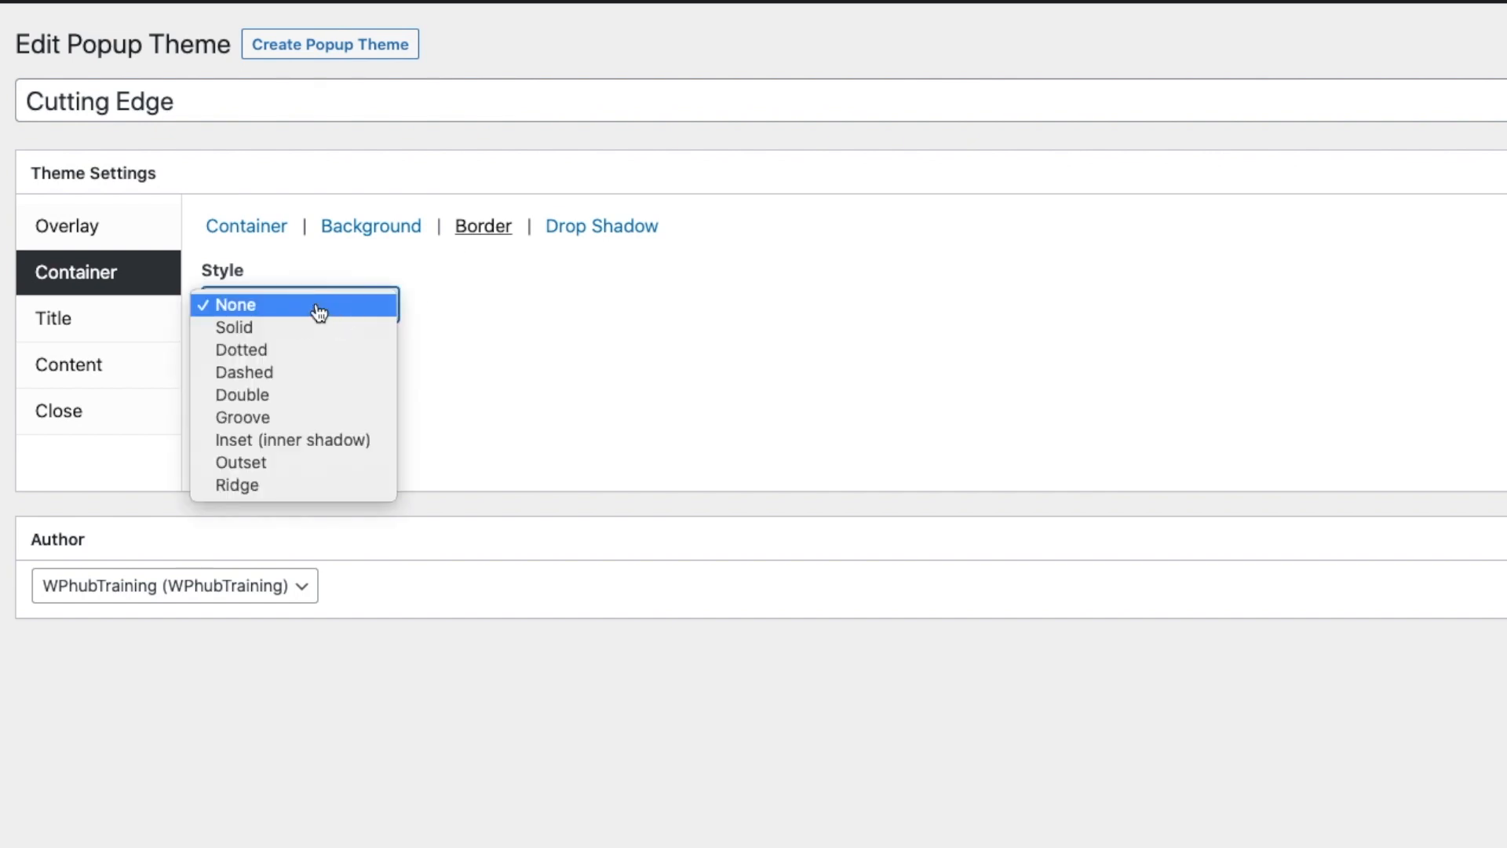
{"action": "left_click", "coordinate": [322, 338]}
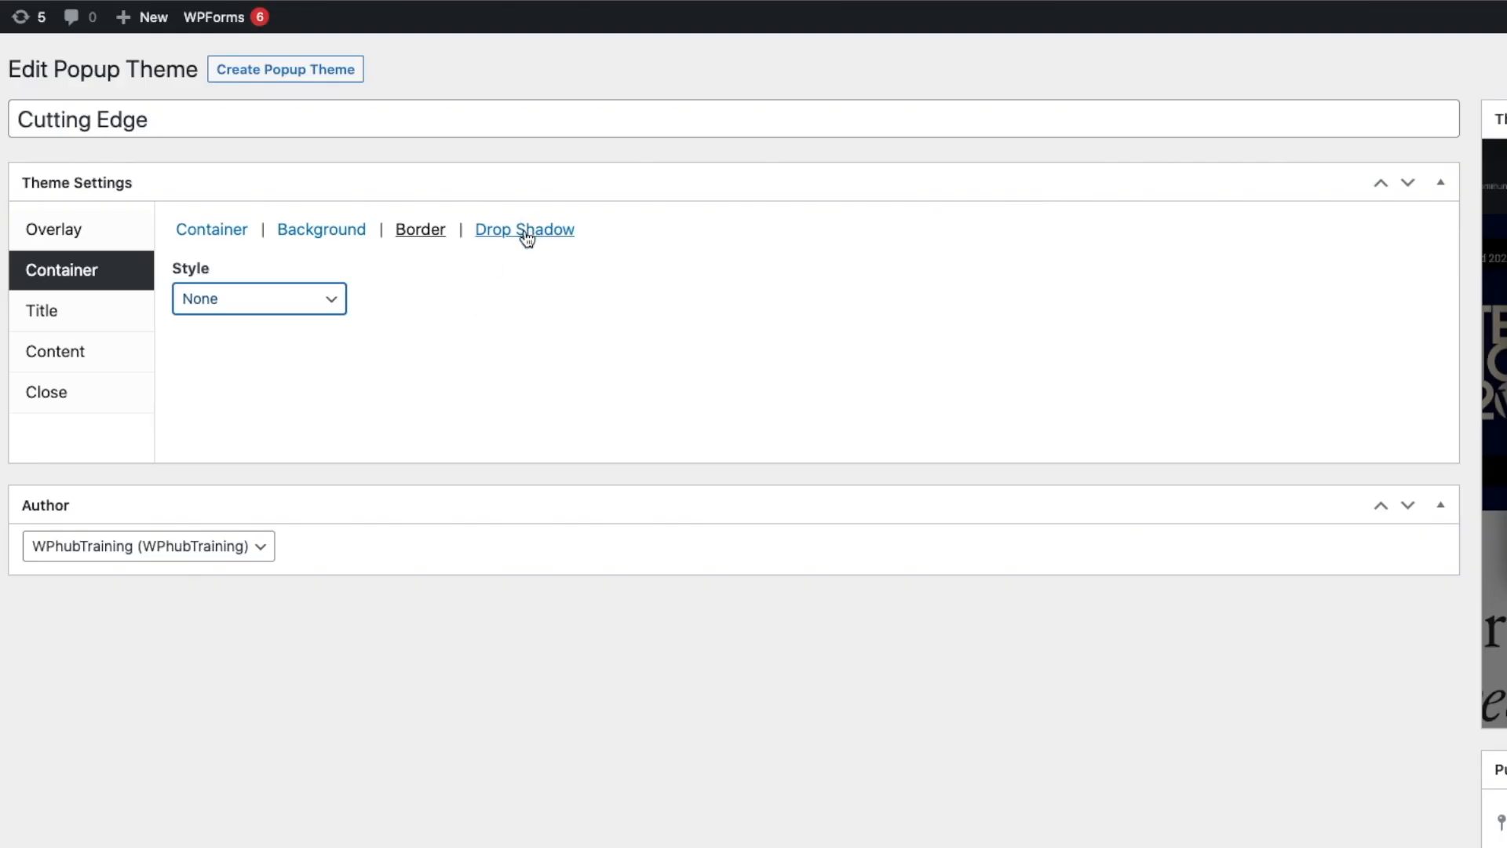
Review the title's font family, style and text shadow settings.
{"action": "left_click", "coordinate": [73, 233]}
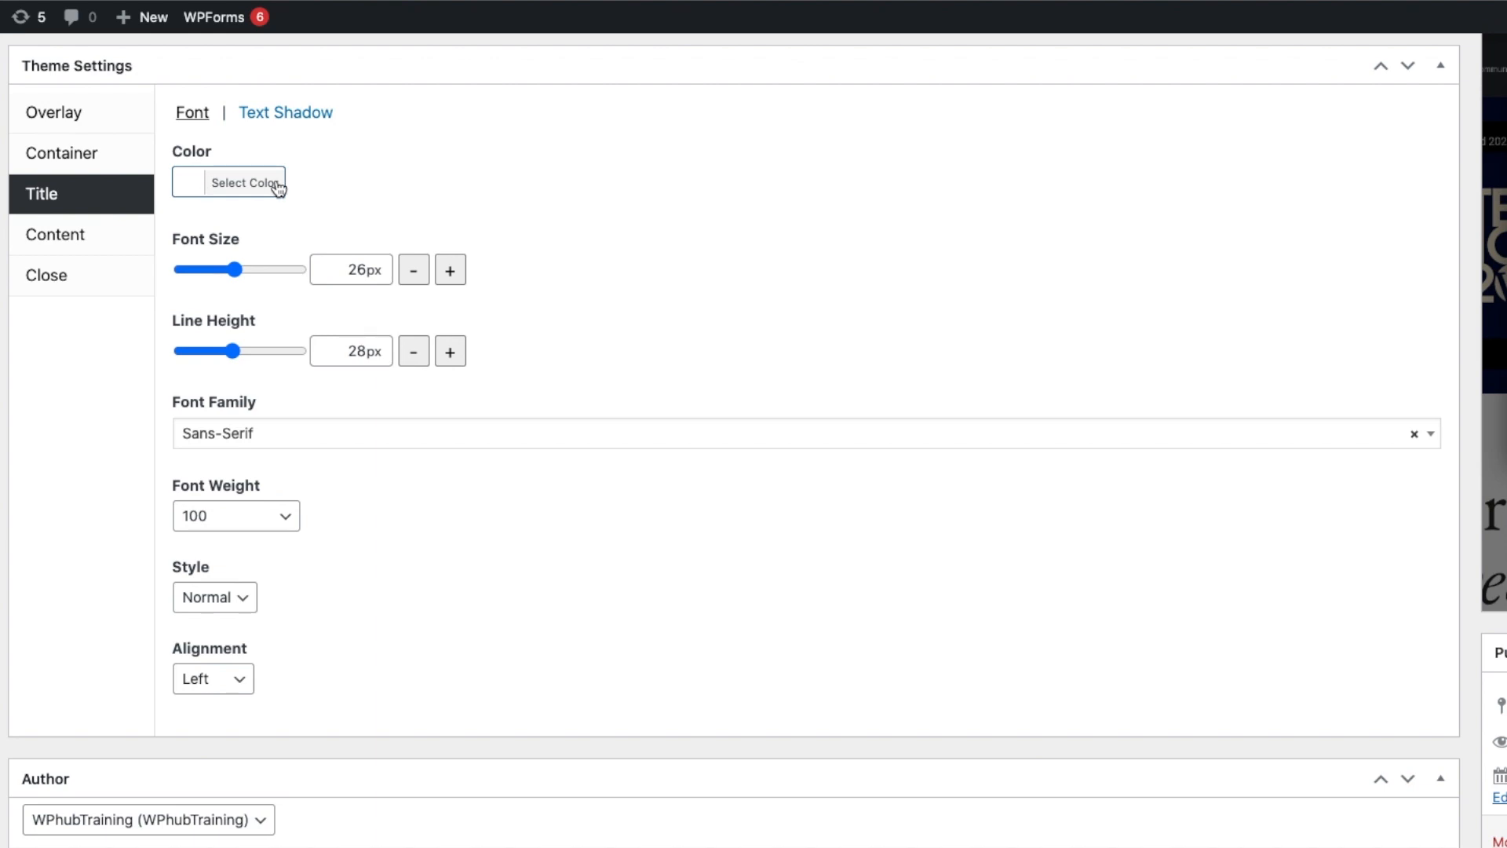
{"action": "left_click", "coordinate": [227, 434]}
{"action": "left_click", "coordinate": [568, 368]}
{"action": "left_click", "coordinate": [235, 597]}
{"action": "left_click", "coordinate": [346, 600]}
{"action": "left_click", "coordinate": [307, 114]}
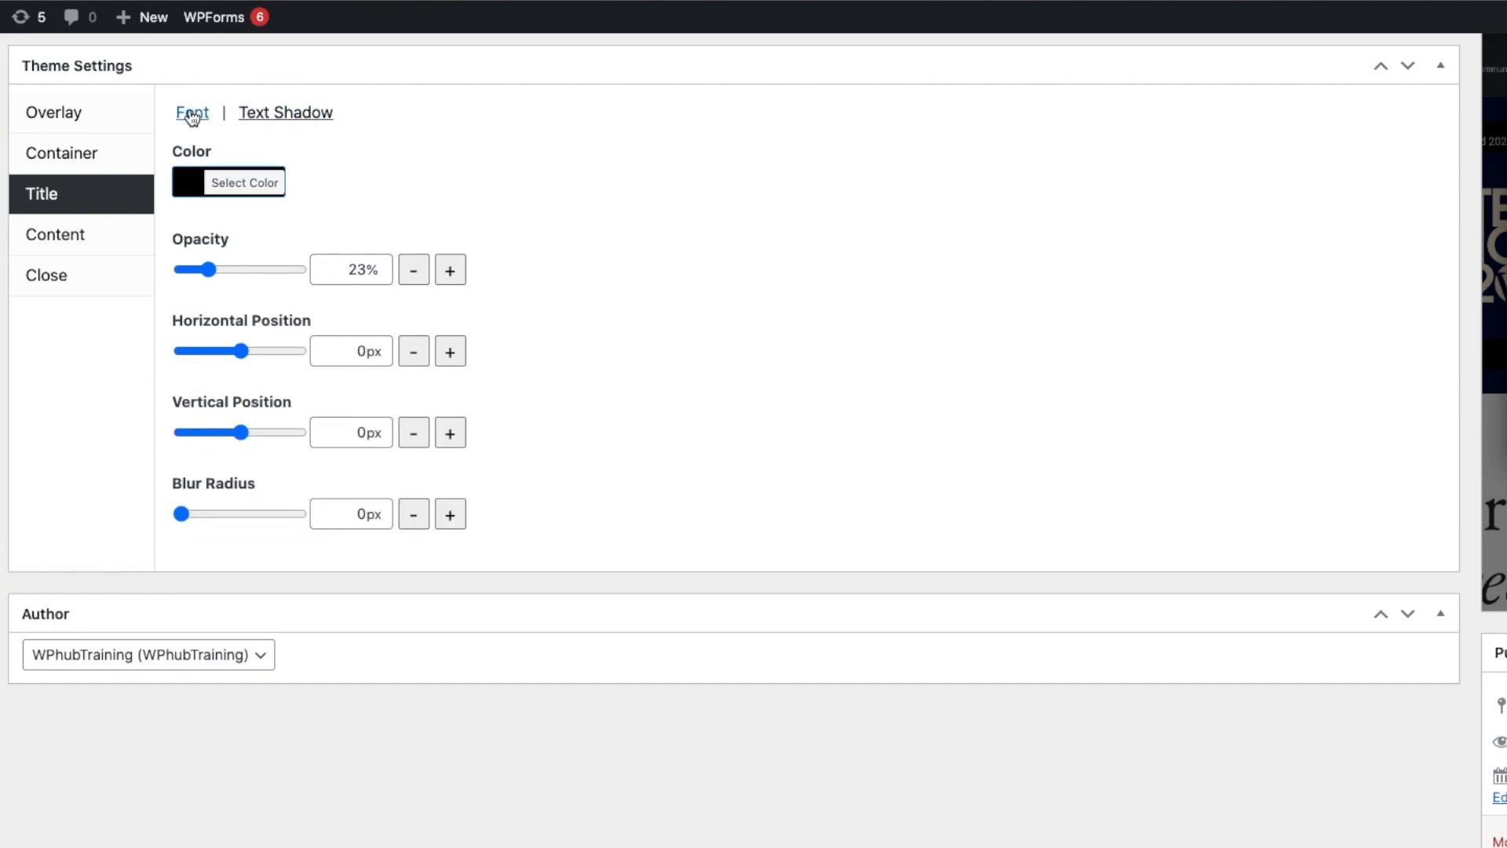
Review the content's color and font family settings.
{"action": "left_click", "coordinate": [64, 237]}
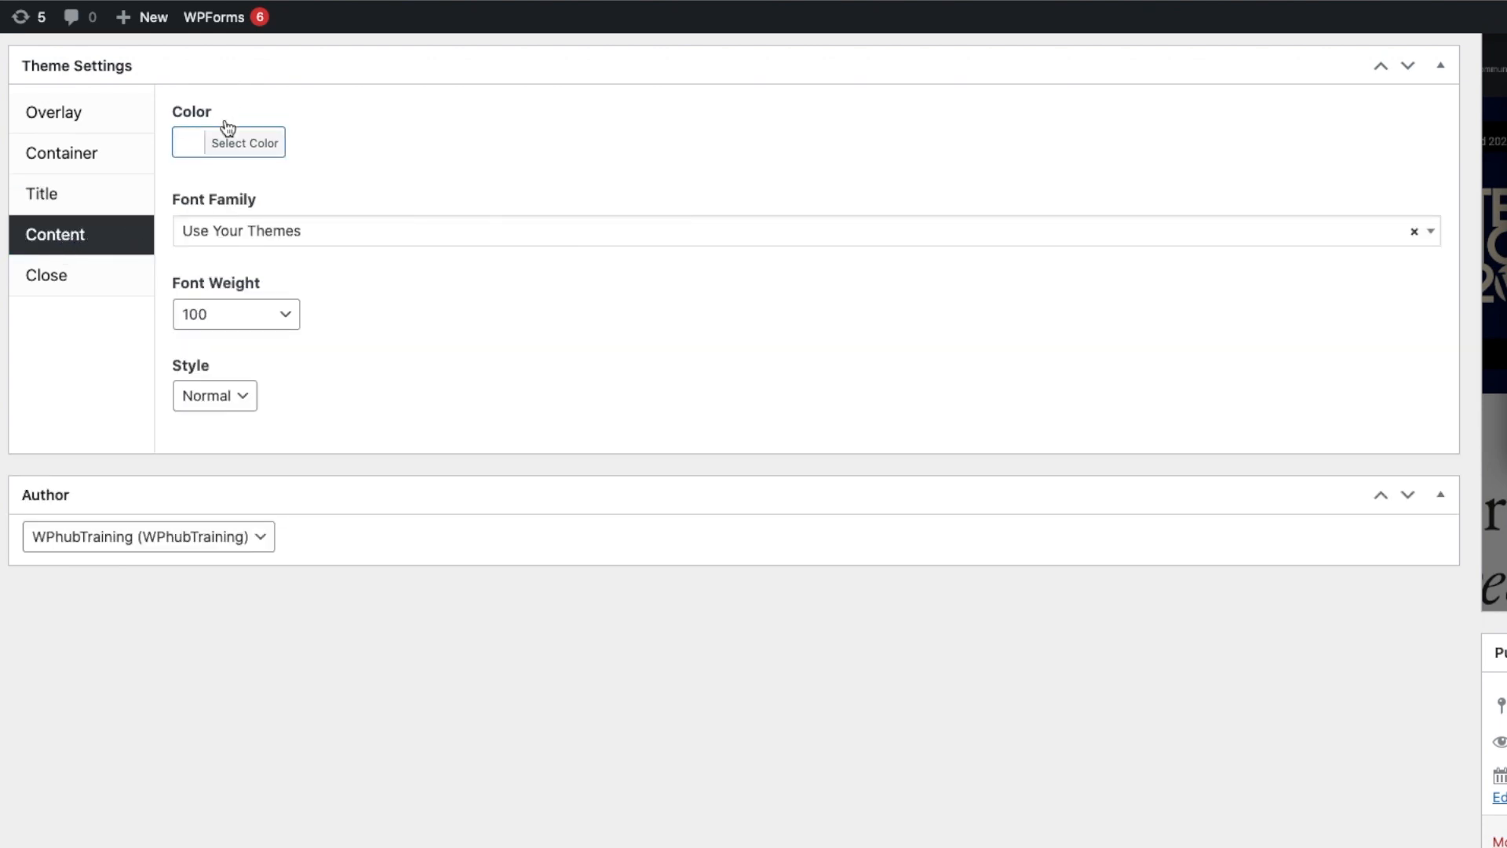
{"action": "left_click", "coordinate": [301, 233]}
{"action": "left_click", "coordinate": [358, 152]}
Review the close button's text and location settings in the theme.
{"action": "left_click", "coordinate": [47, 275]}
{"action": "left_click", "coordinate": [190, 185]}
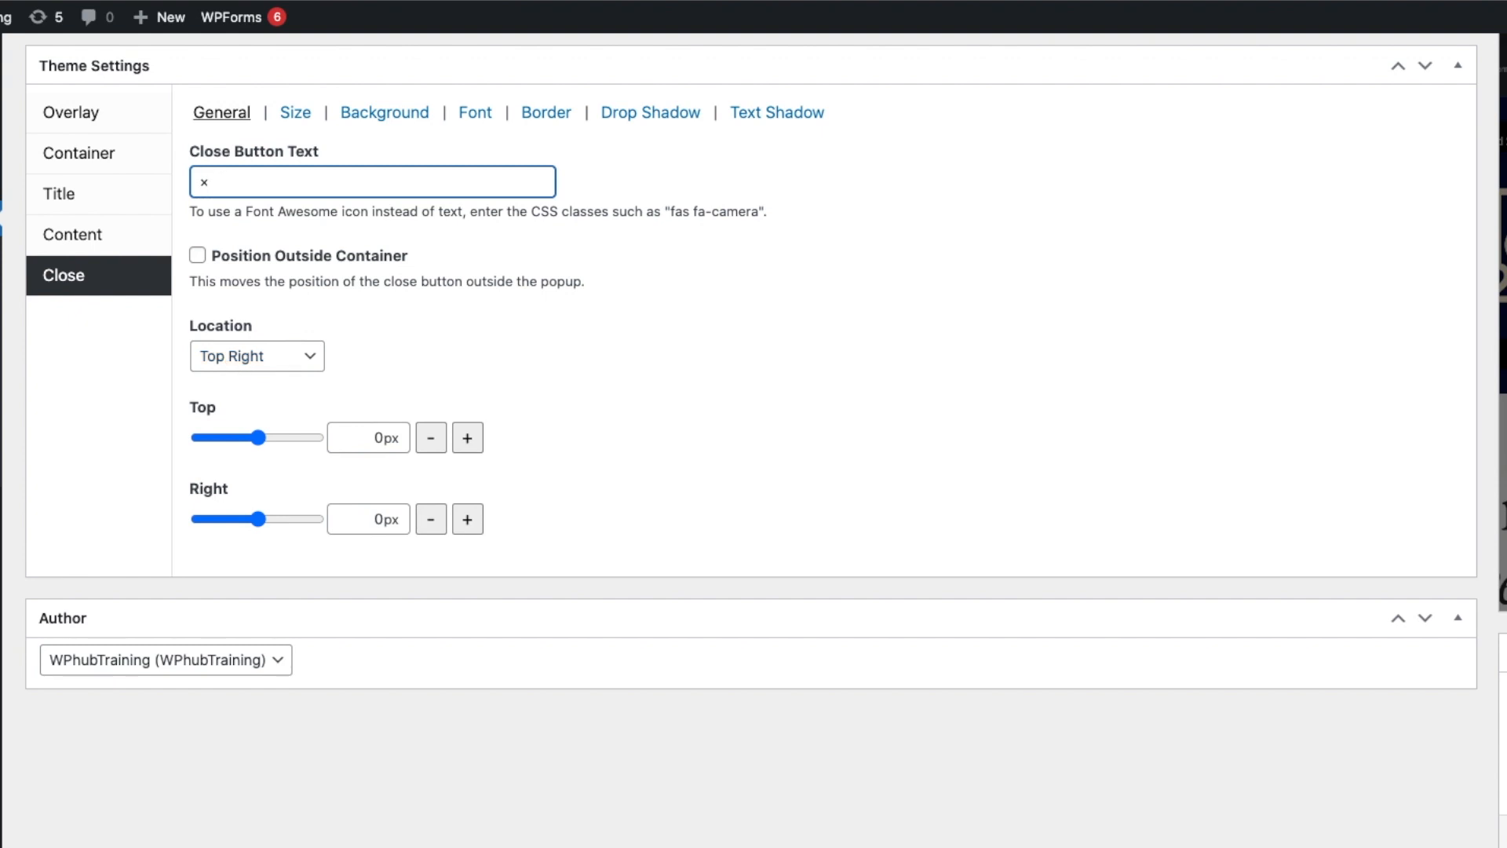
{"action": "left_click", "coordinate": [110, 368]}
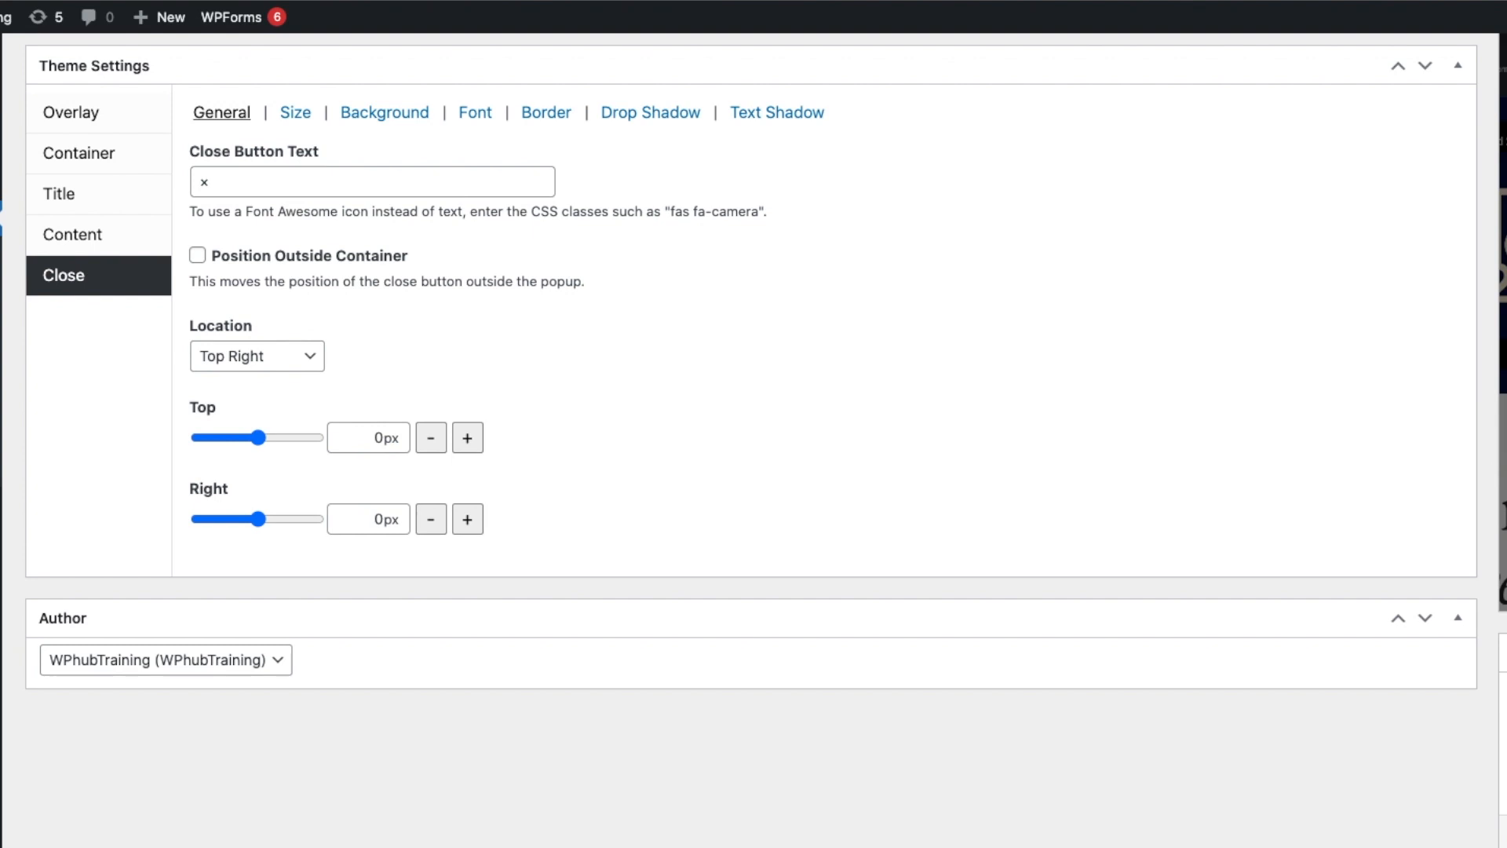